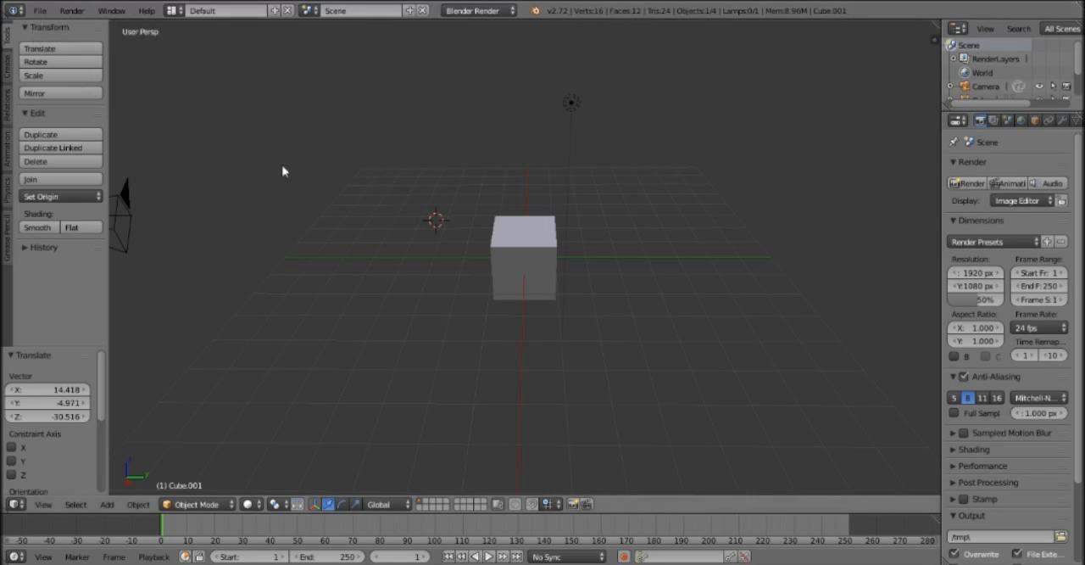
Start opening another Blender file and delete 111.blend from the blender folder in the file browser.
mouse_move(470, 386)
middle_mouse_down()
mouse_move(484, 370)
mouse_move(416, 405)
mouse_move(492, 402)
mouse_move(487, 395)
middle_mouse_up()
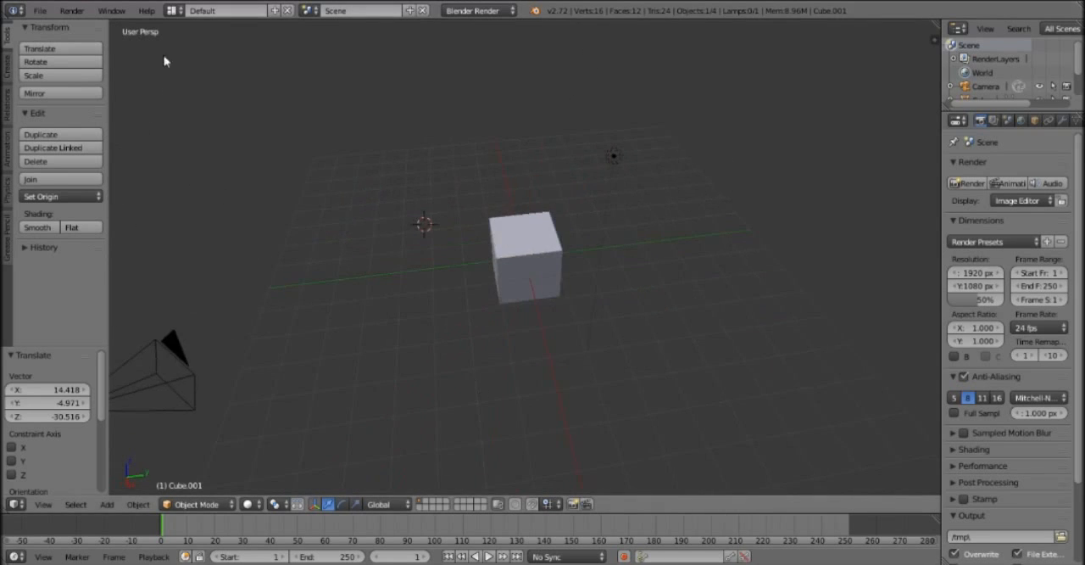
left_click(40, 11)
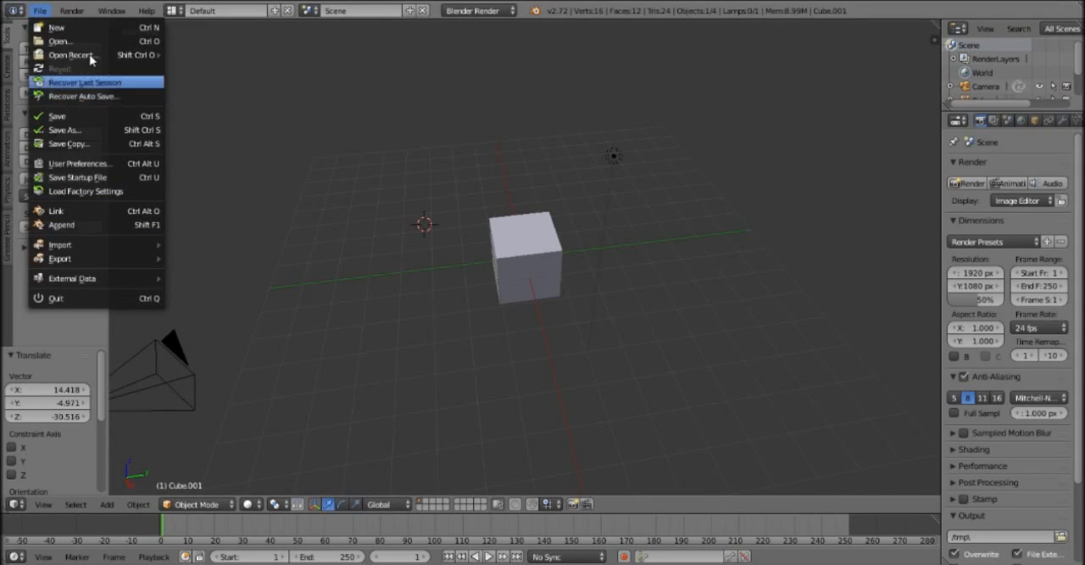
mouse_move(34, 57)
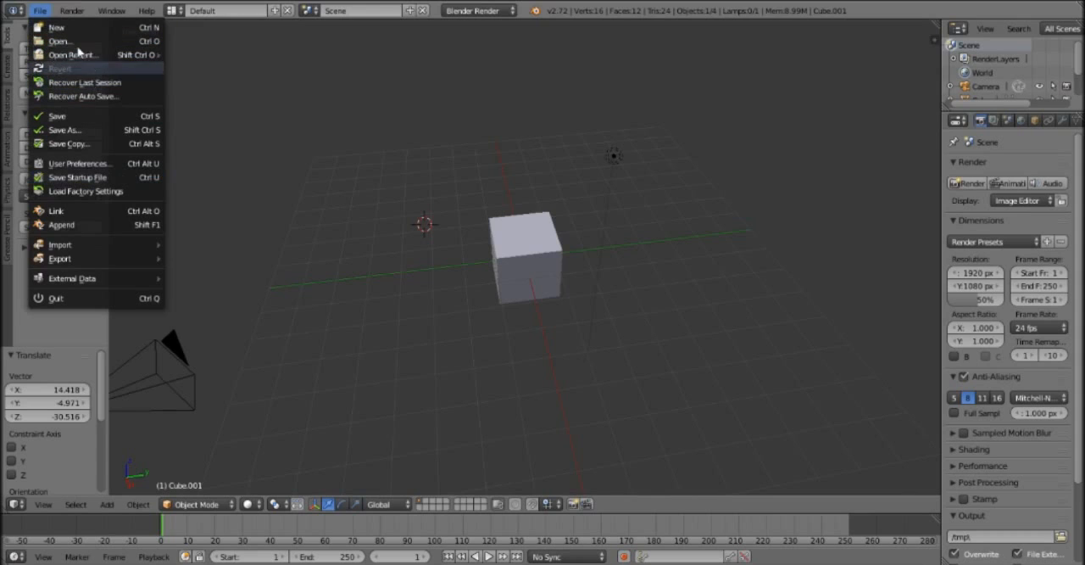
key("Return")
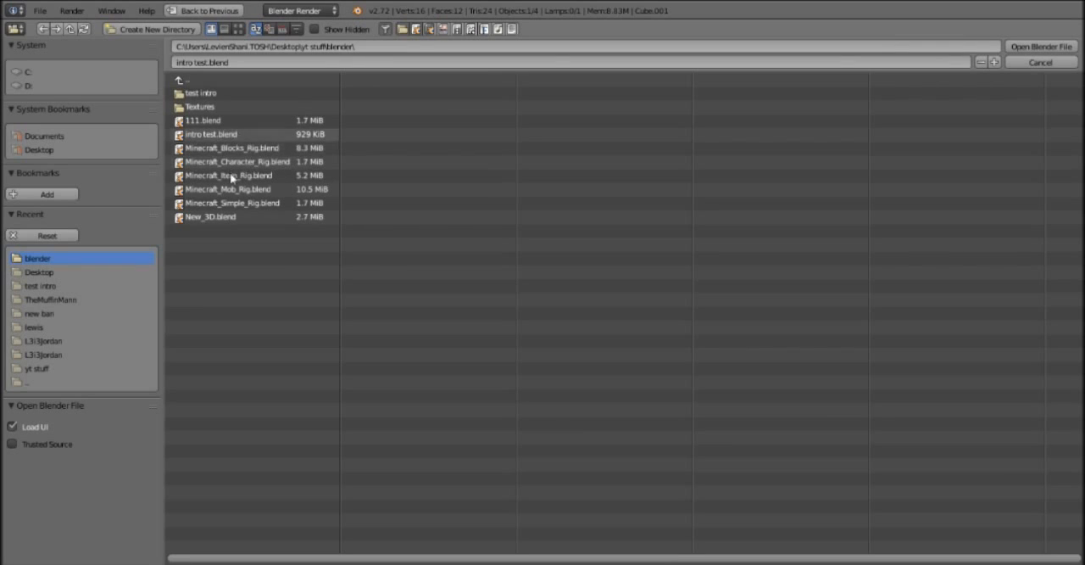
left_click(196, 122)
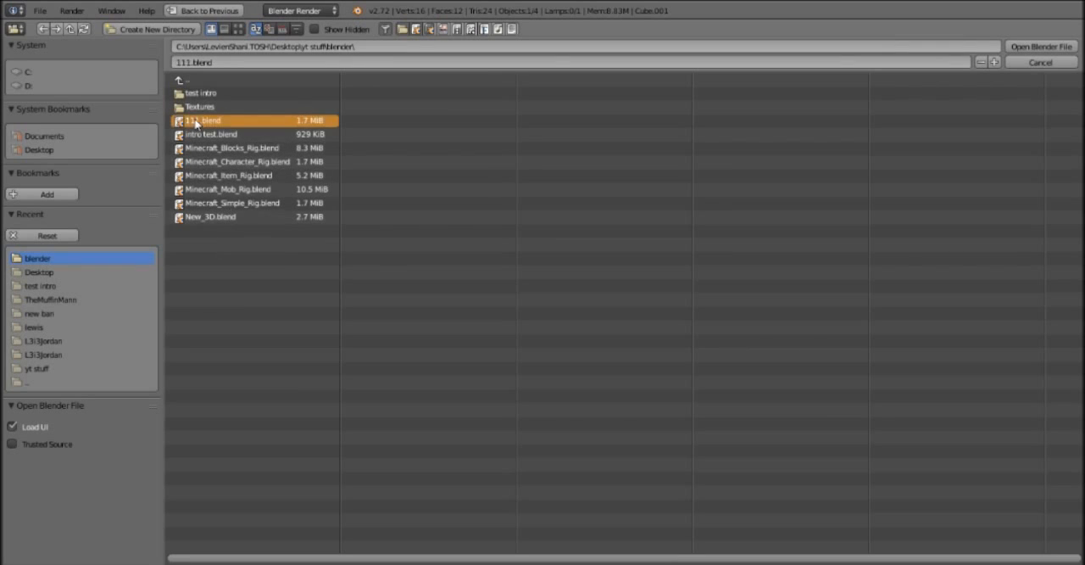
key("x")
left_click(194, 124)
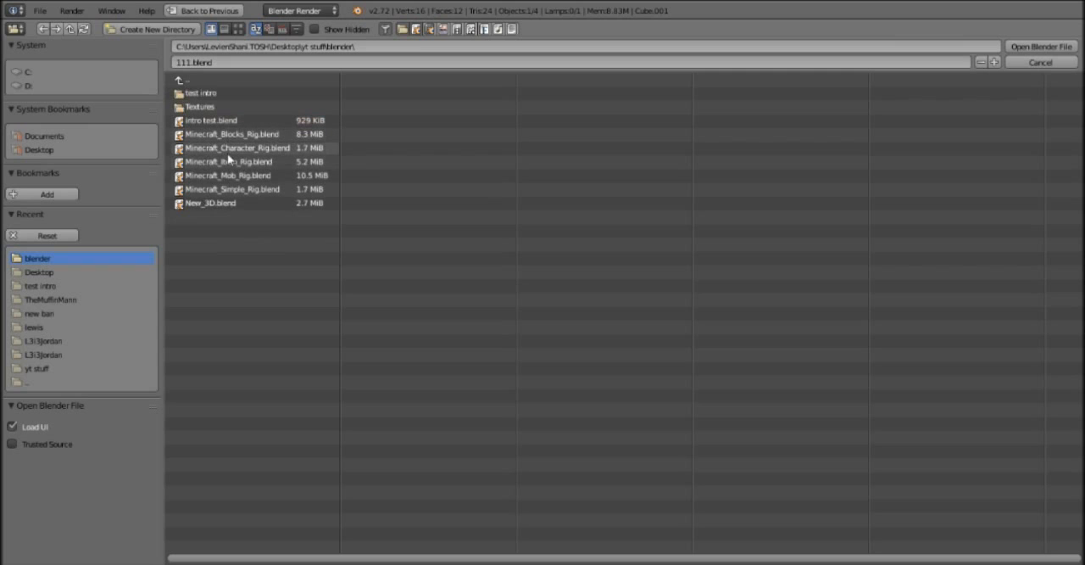
Open Minecraft_Character_Rig.blend and rotate the raised right upper arm bone down so it hangs beside the body.
double_click(227, 148)
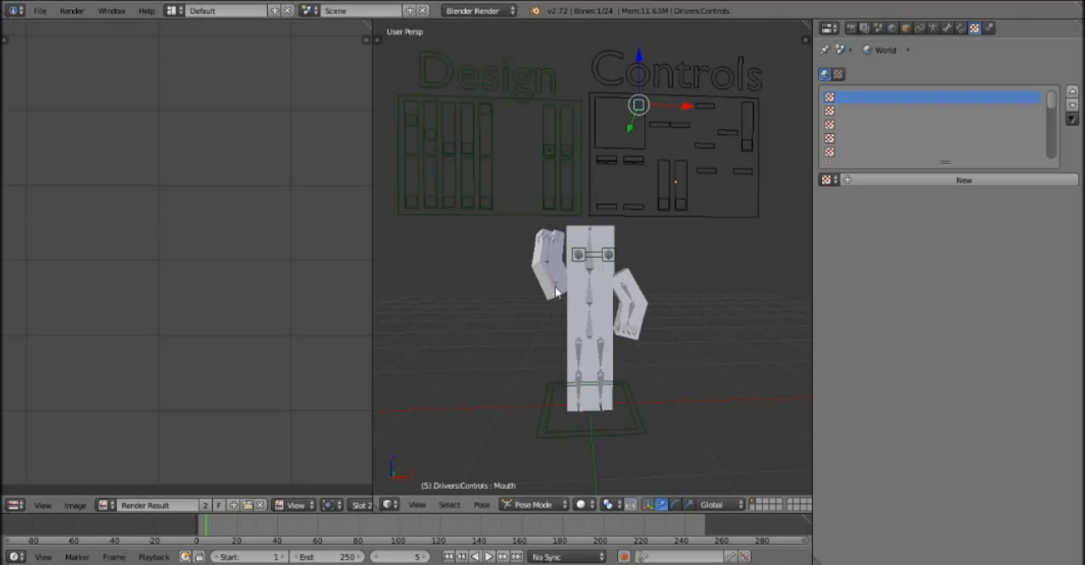
right_click(556, 285)
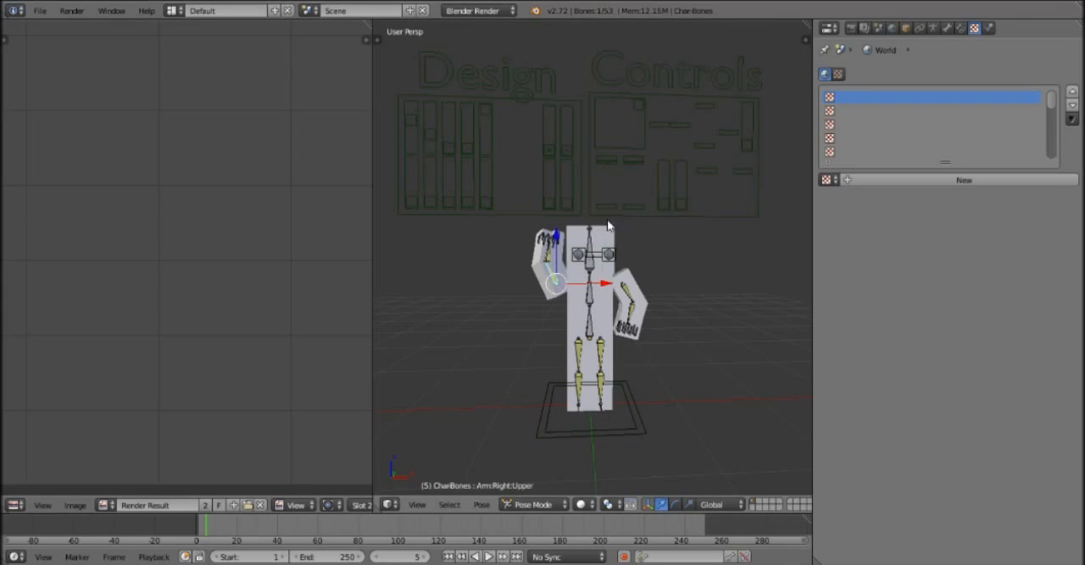
key("r")
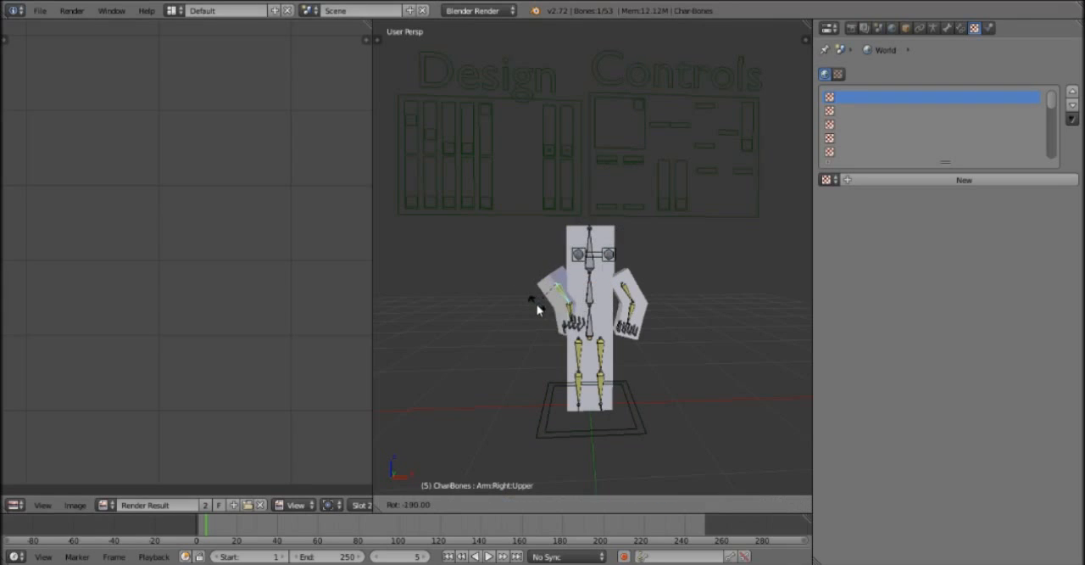
left_click(515, 308)
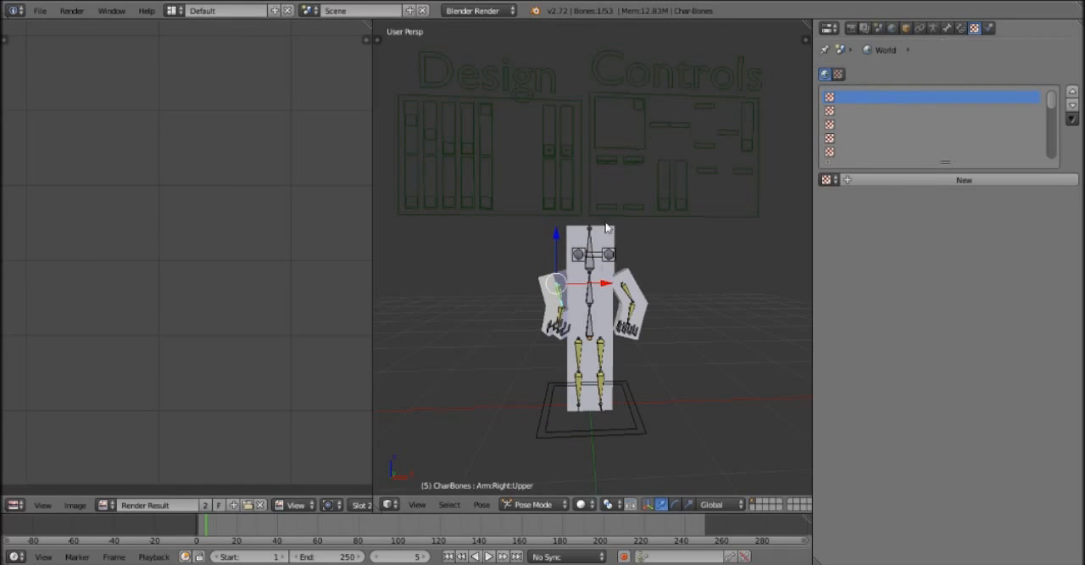
Unlink the Skin texture's image on the character mesh, load blender skin.png in its place, and render the frame.
scroll(627, 331, "up", 3)
scroll(625, 331, "down", 1)
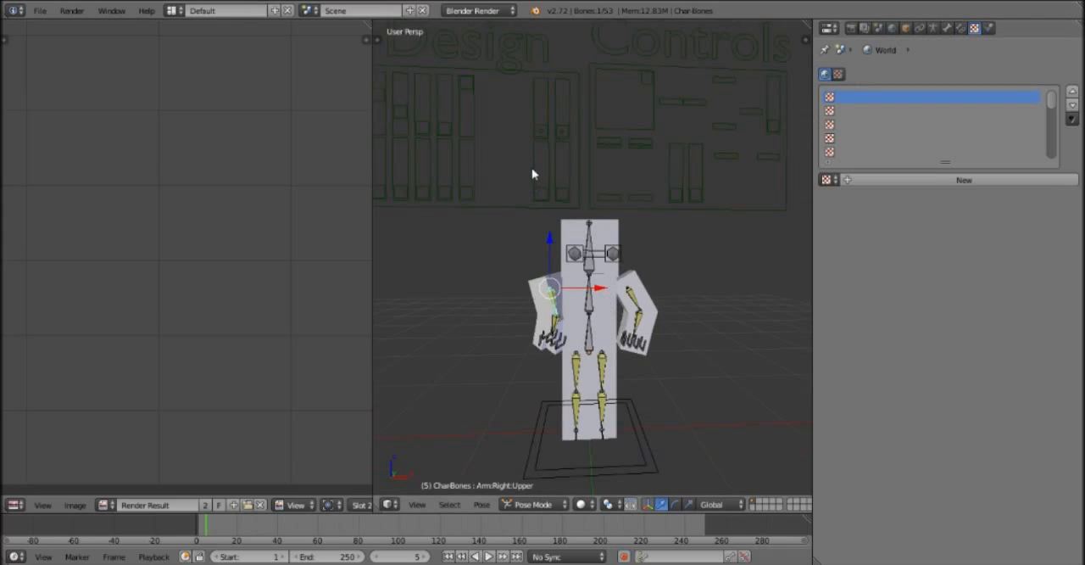
right_click(606, 307)
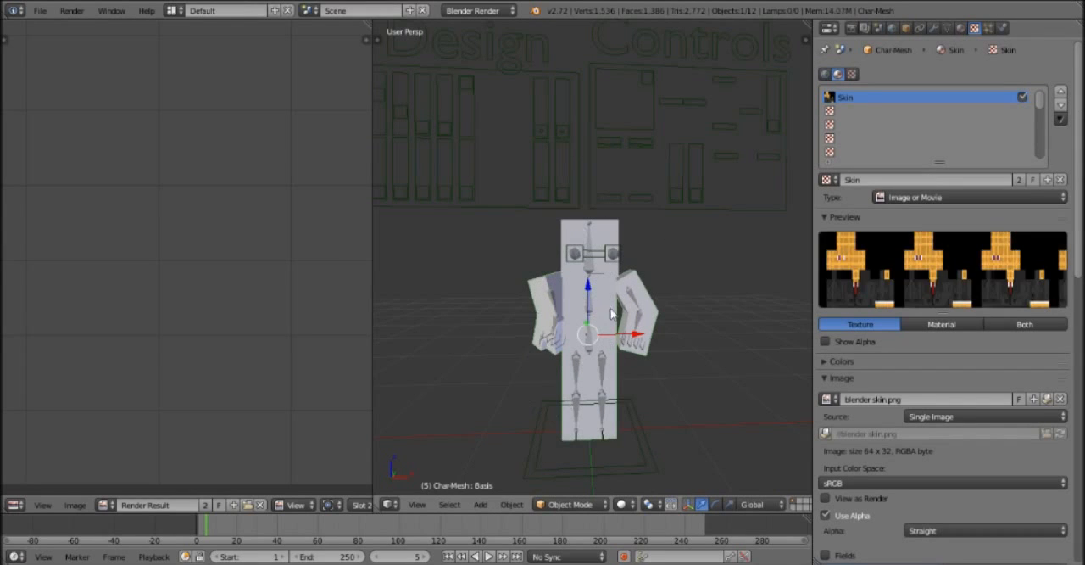
scroll(611, 314, "up", 3)
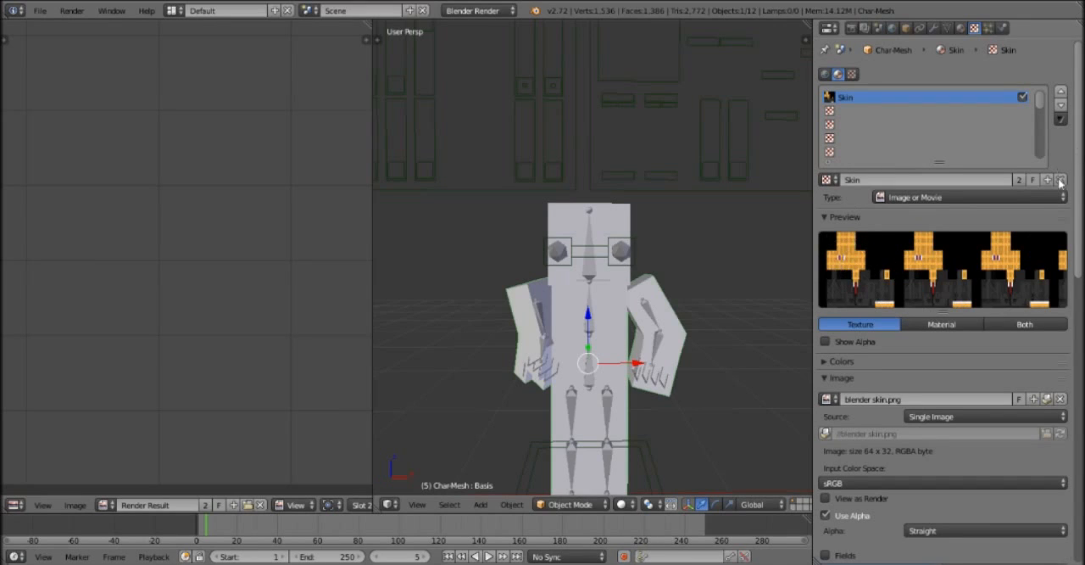
left_click(1060, 399)
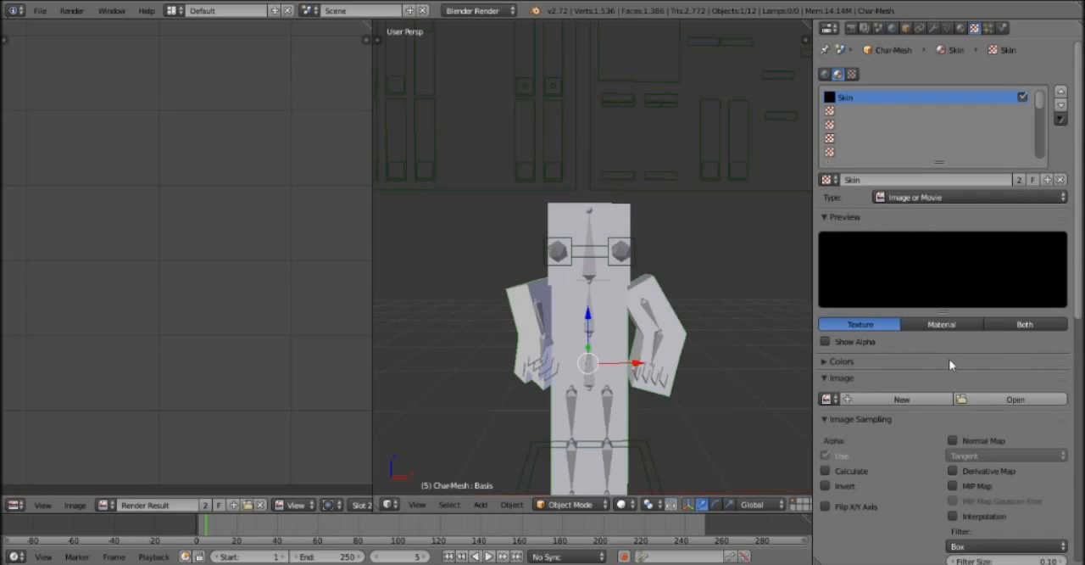
left_click(987, 405)
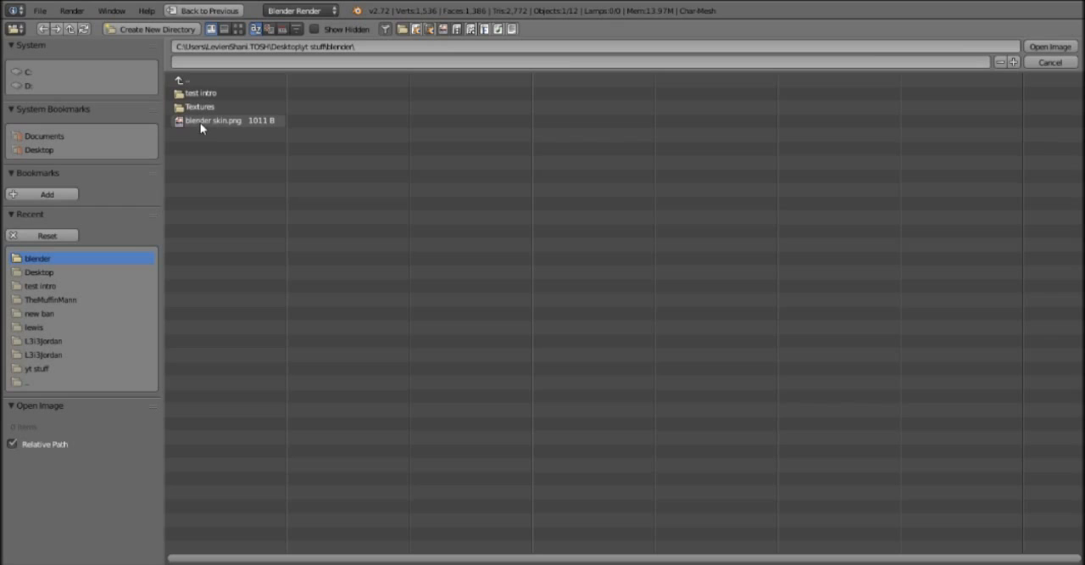
double_click(202, 128)
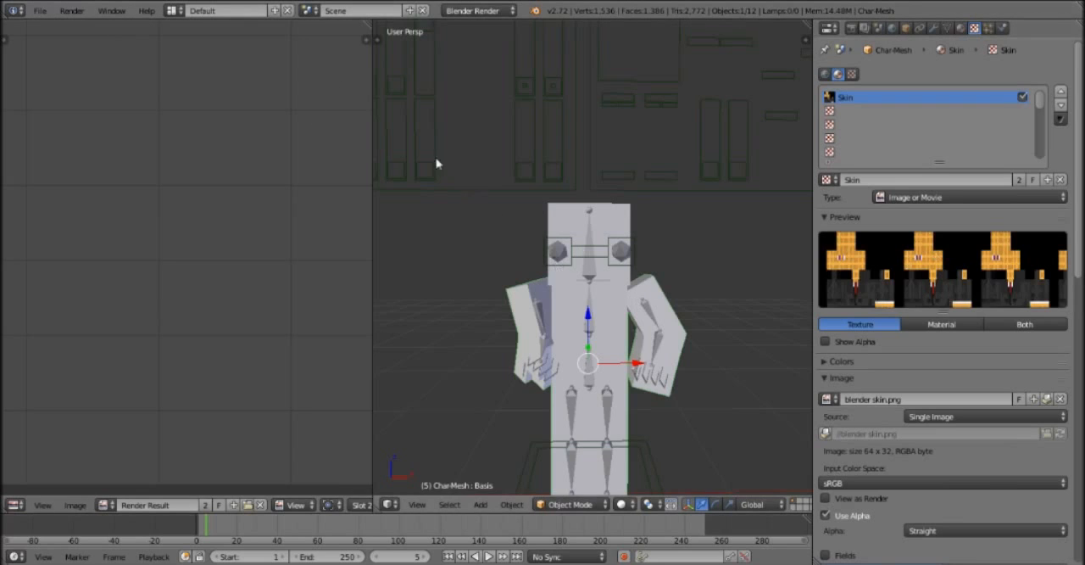
left_click(65, 17)
key("F12")
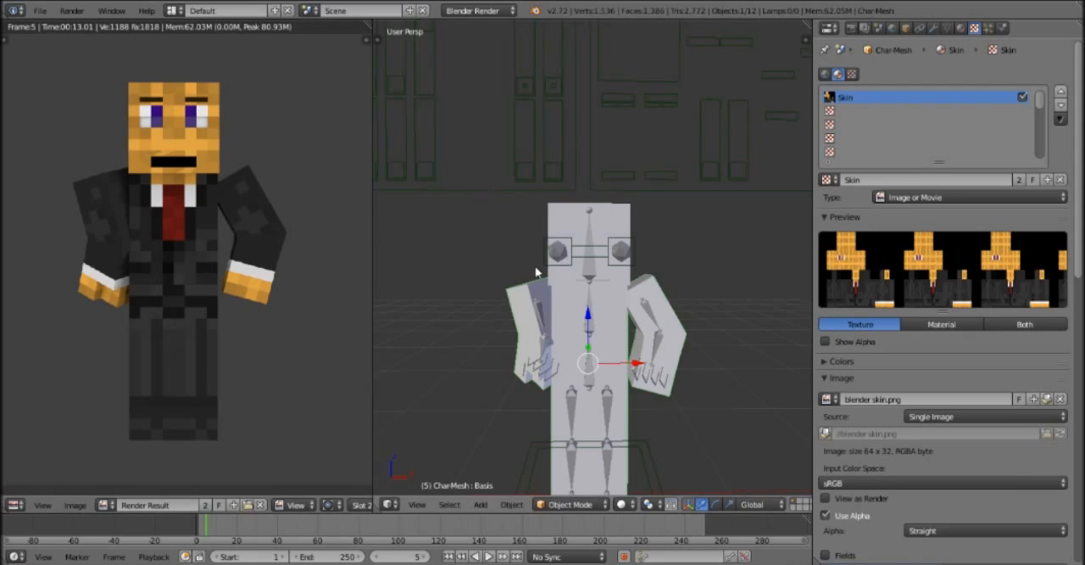
Lower the Mouth control bone in the corner of the Controls panel's large square and render the frame.
middle_click_drag(688, 229, 522, 224)
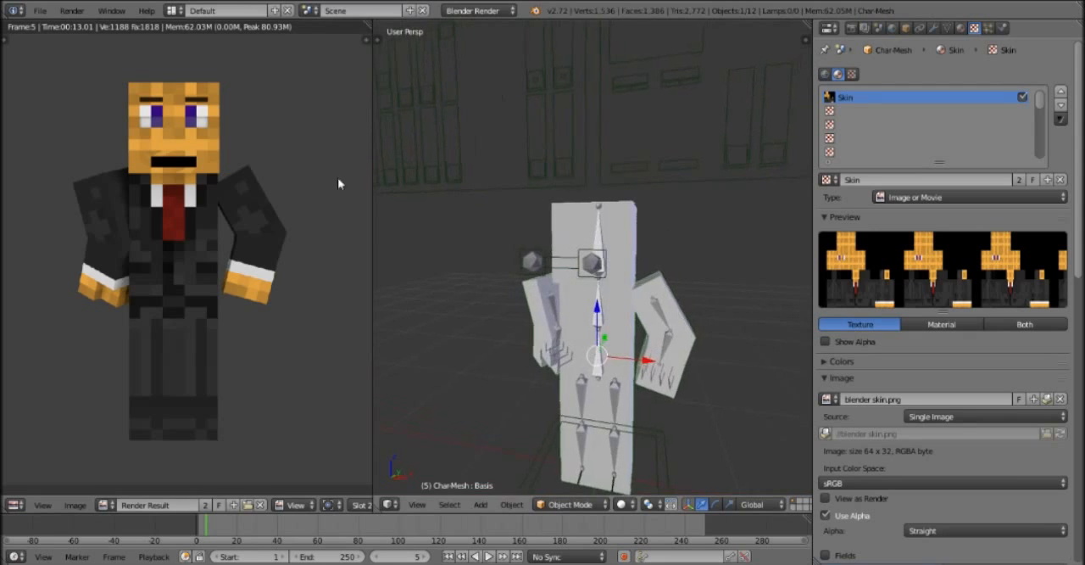
scroll(637, 174, "down", 3)
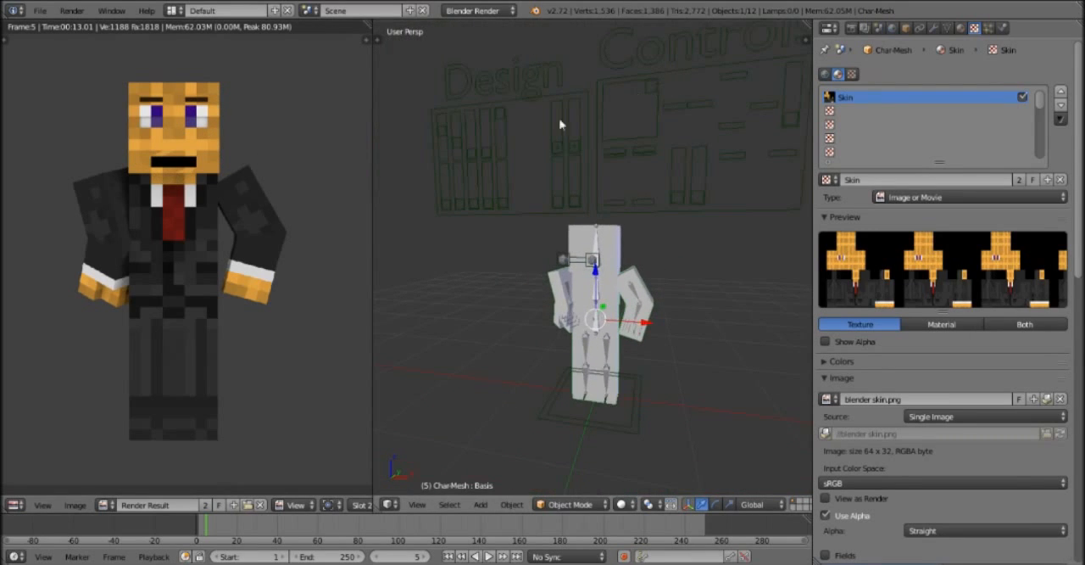
middle_click_drag(437, 254, 451, 243)
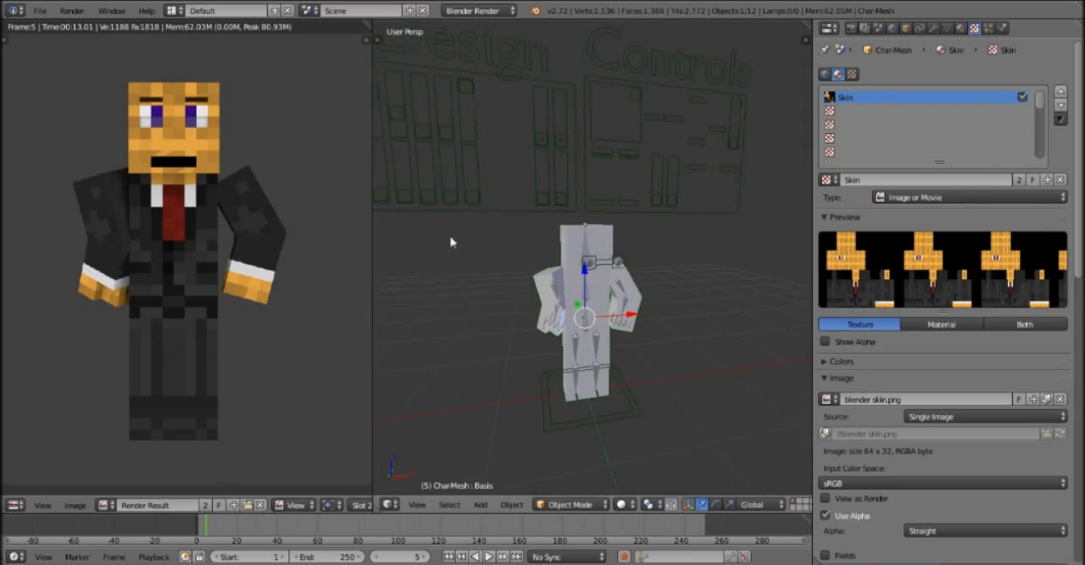
right_click(637, 93)
left_click_drag(637, 51, 639, 53)
left_click_drag(635, 94, 637, 58)
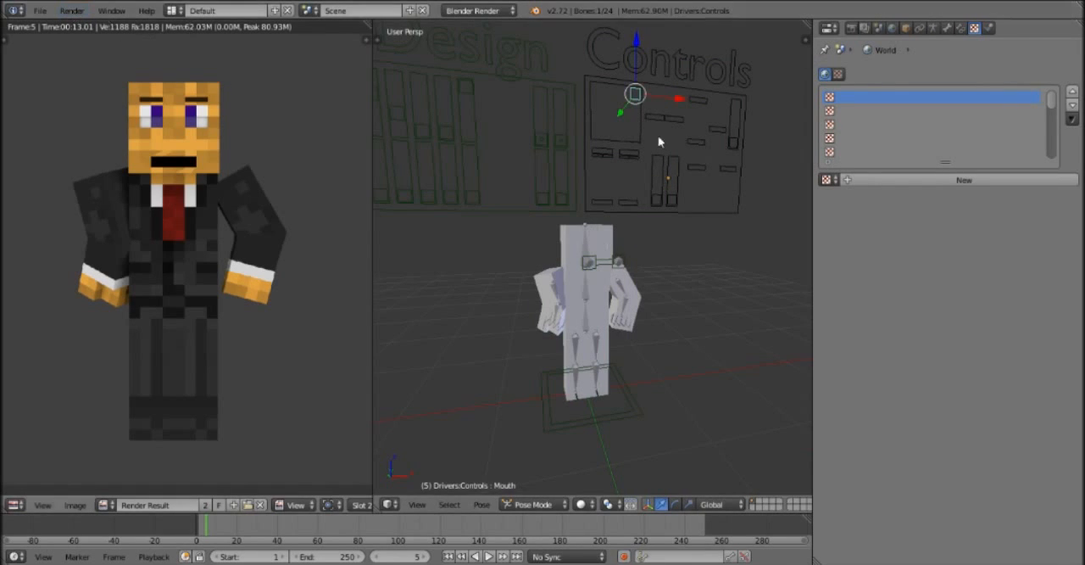
left_click_drag(636, 42, 619, 169)
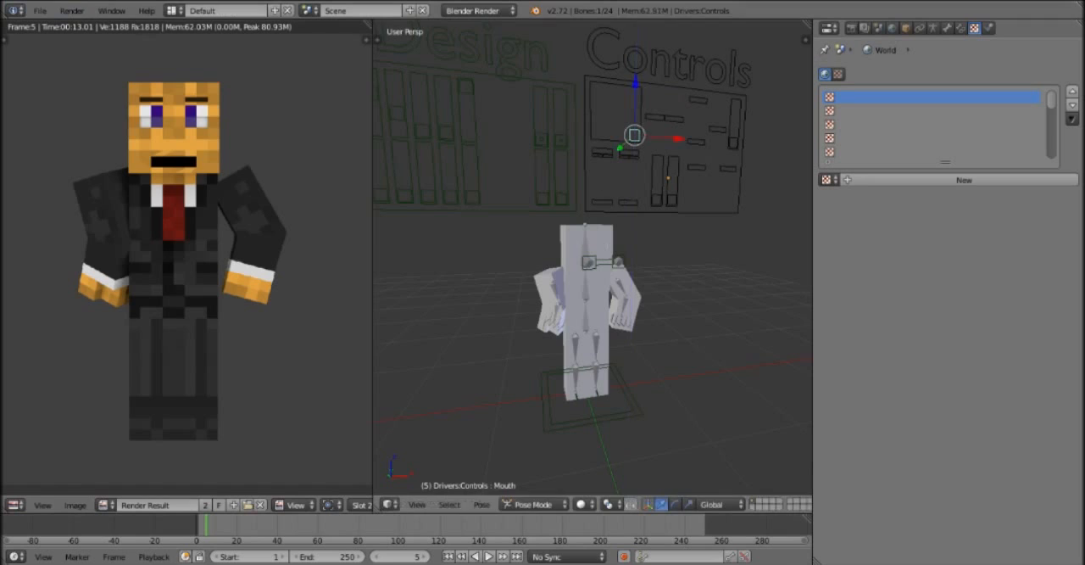
left_click(73, 12)
left_click(111, 32)
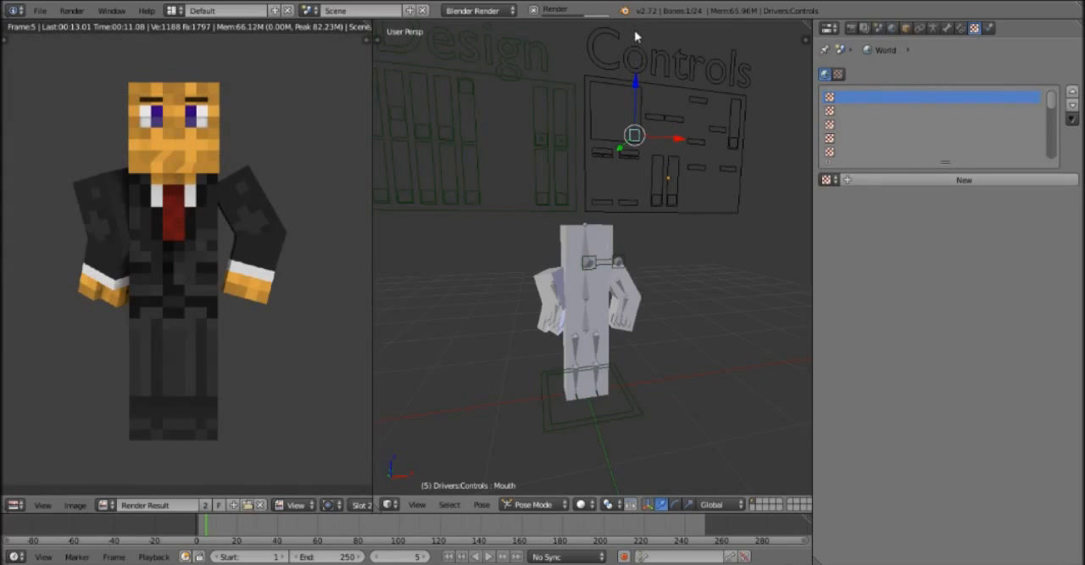
Raise the Mouth control bone back to its original corner position and render the frame again.
left_click_drag(634, 113, 654, 473)
left_click_drag(669, 236, 642, 433)
left_click(641, 433)
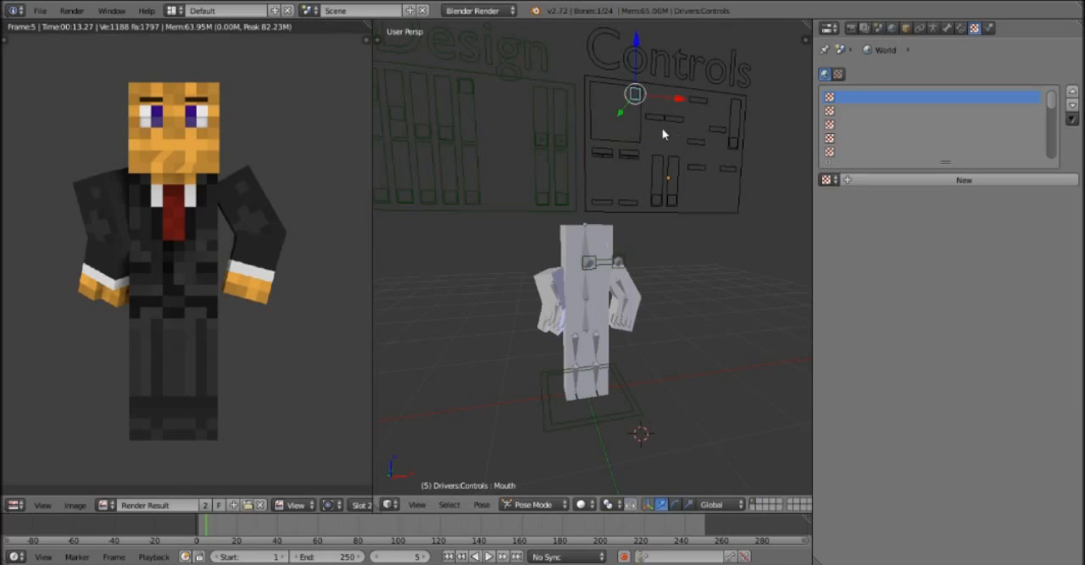
left_click(71, 11)
key("F12")
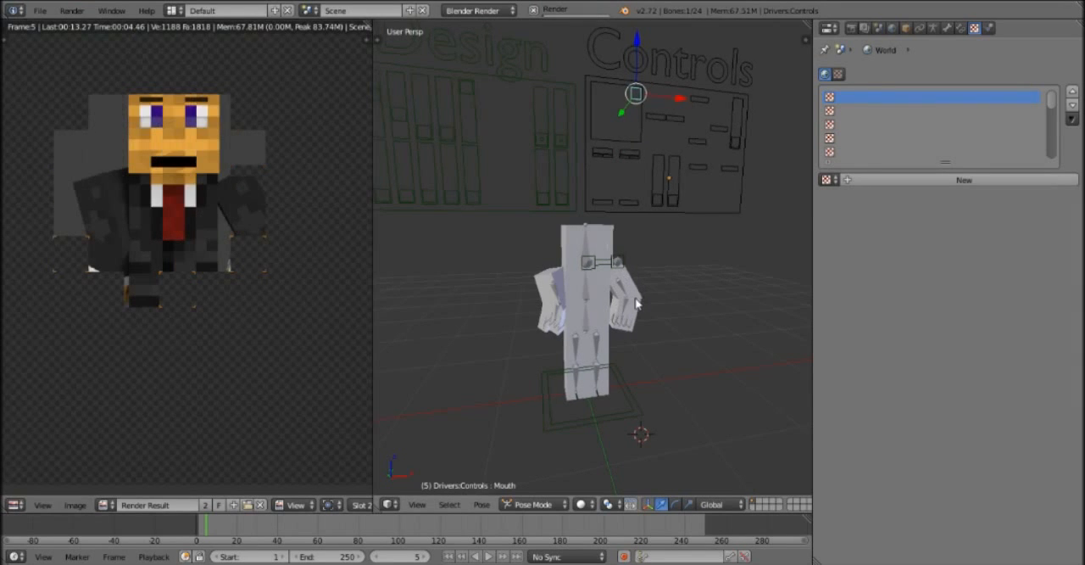
Select the right mouth control bone on the Controls panel and lower it along the Z axis.
middle_click_drag(637, 304, 630, 310)
scroll(630, 311, "up", 1)
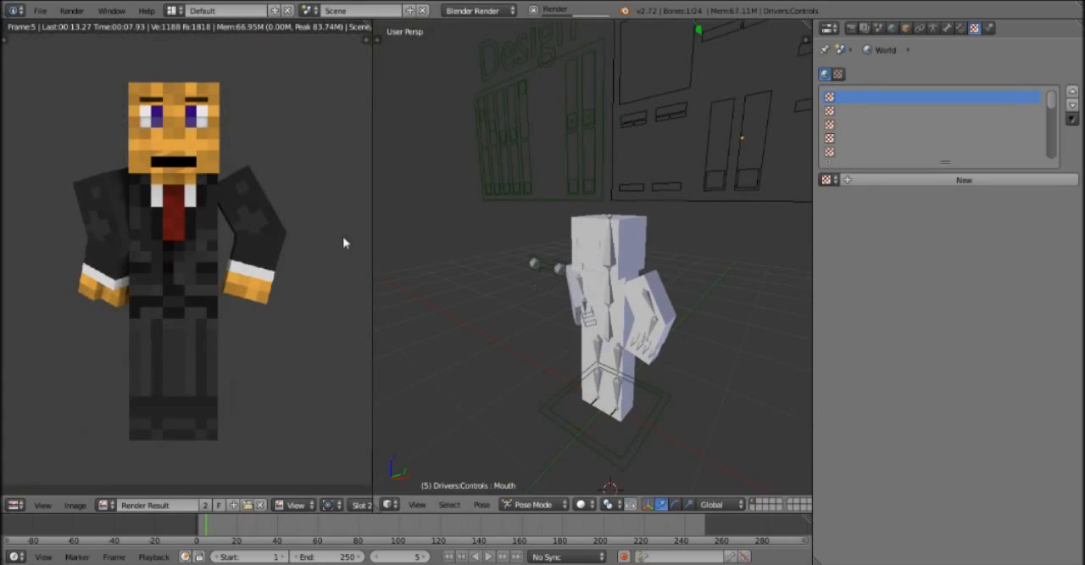
scroll(664, 218, "down", 1)
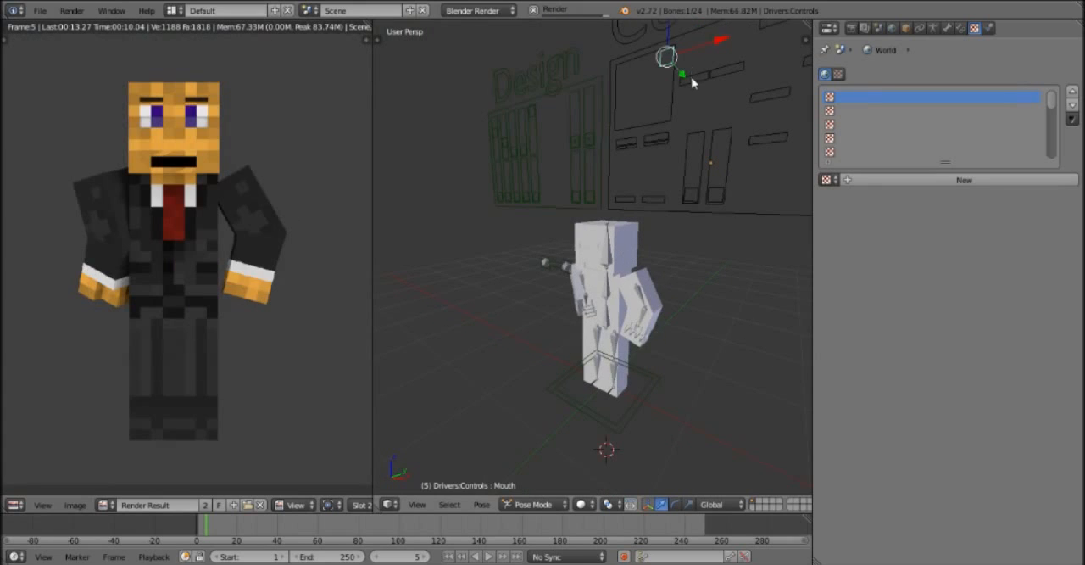
middle_click_drag(526, 241, 535, 241)
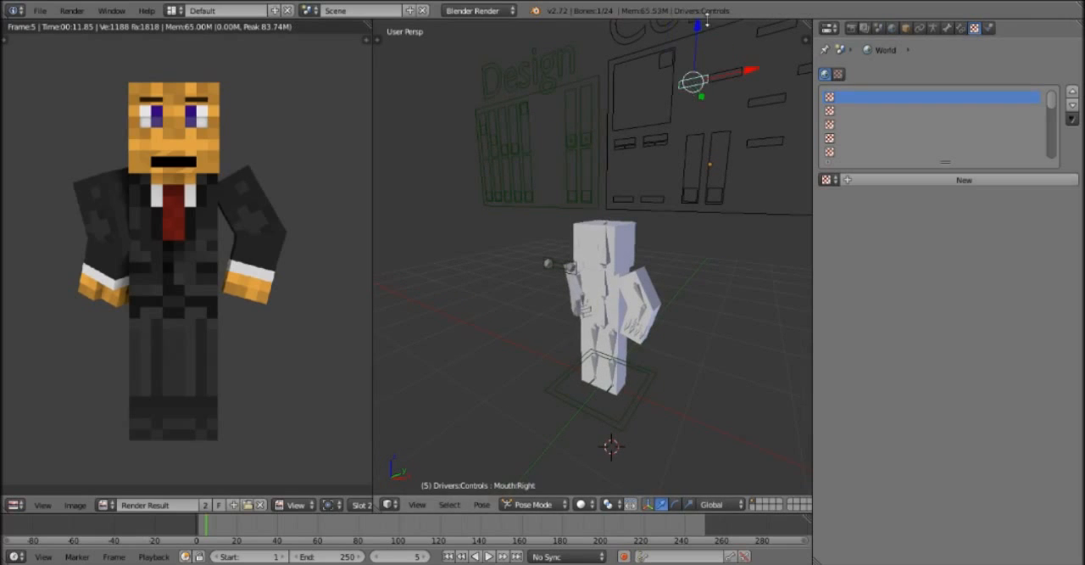
left_click_drag(697, 31, 702, 49)
left_click_drag(702, 83, 701, 130)
Move the left mouth control bone down 1 unit along the Z axis and render the frame.
right_click(726, 78)
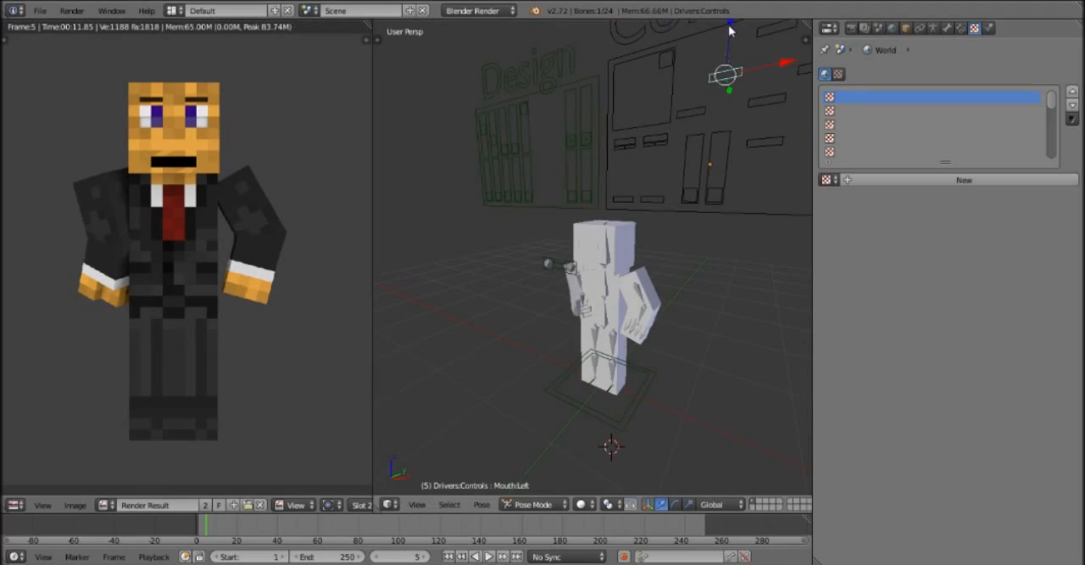
left_click_drag(733, 43, 719, 202)
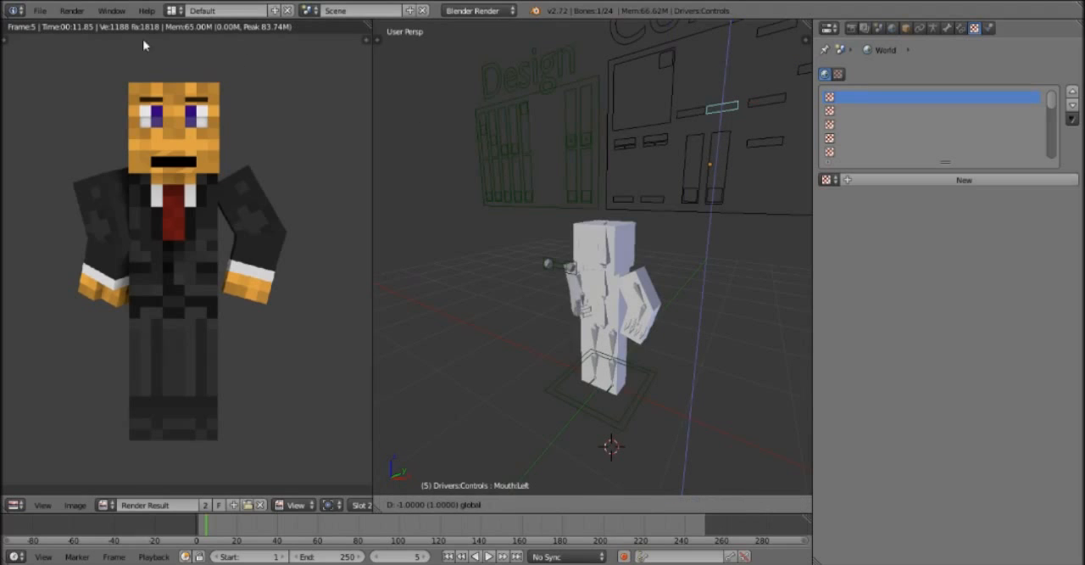
key("Return")
left_click(71, 10)
left_click(81, 27)
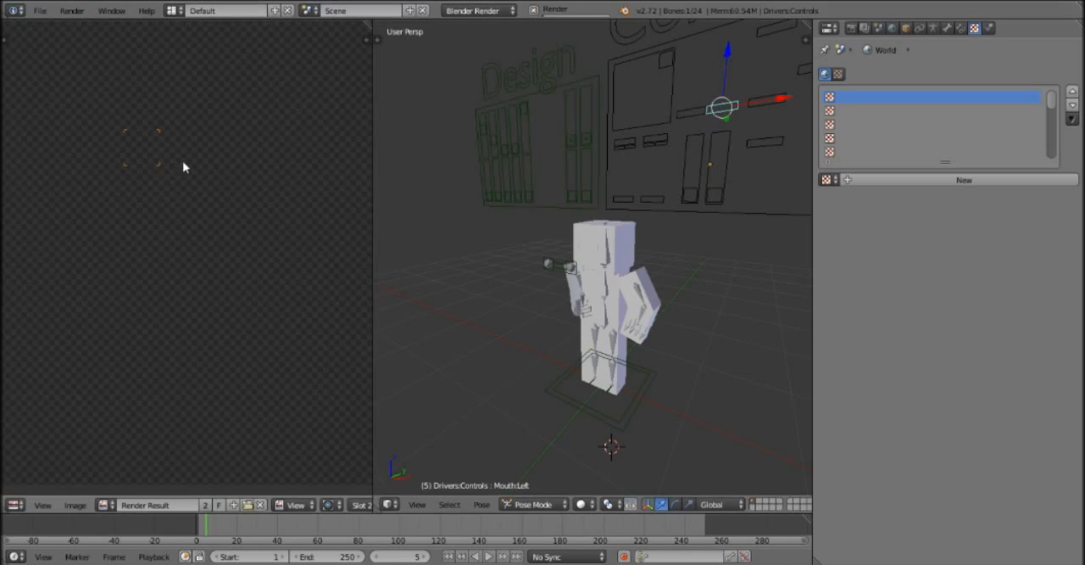
key("F12")
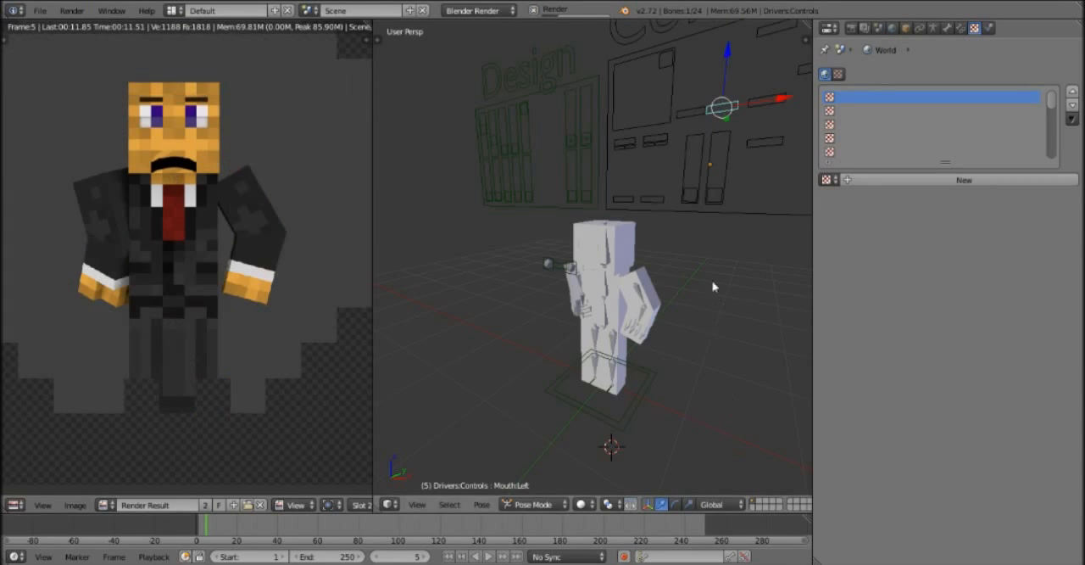
Raise the left mouth control bone on the Controls panel to its upper position and render the frame.
key("g")
key("z")
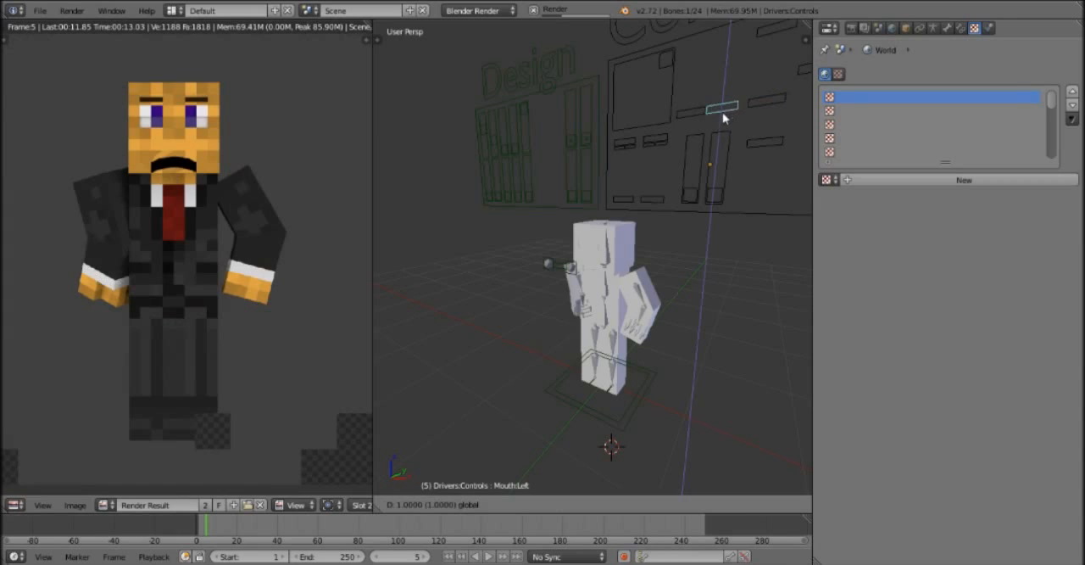
key("Return")
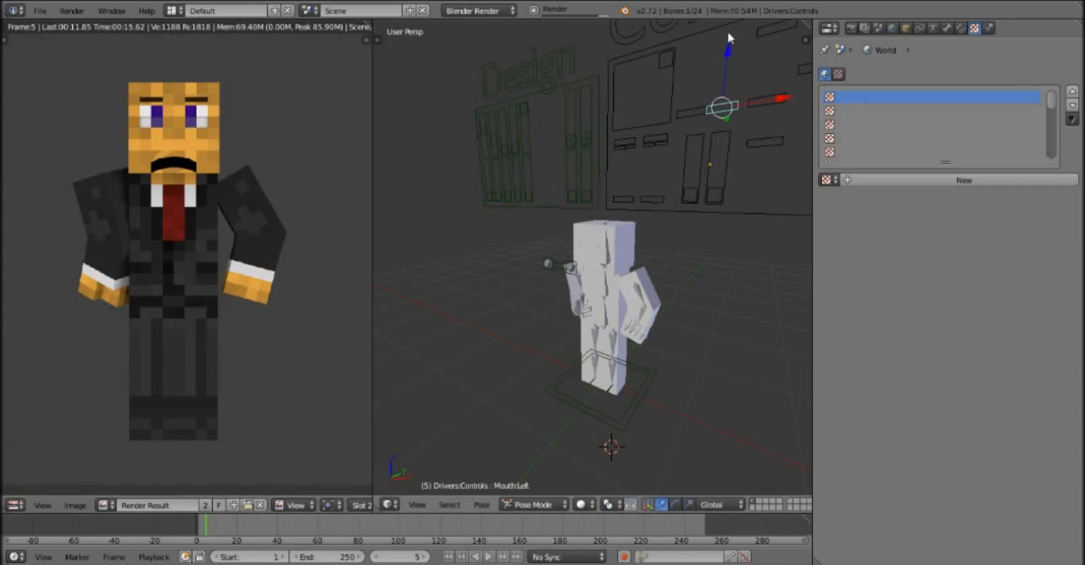
key("g")
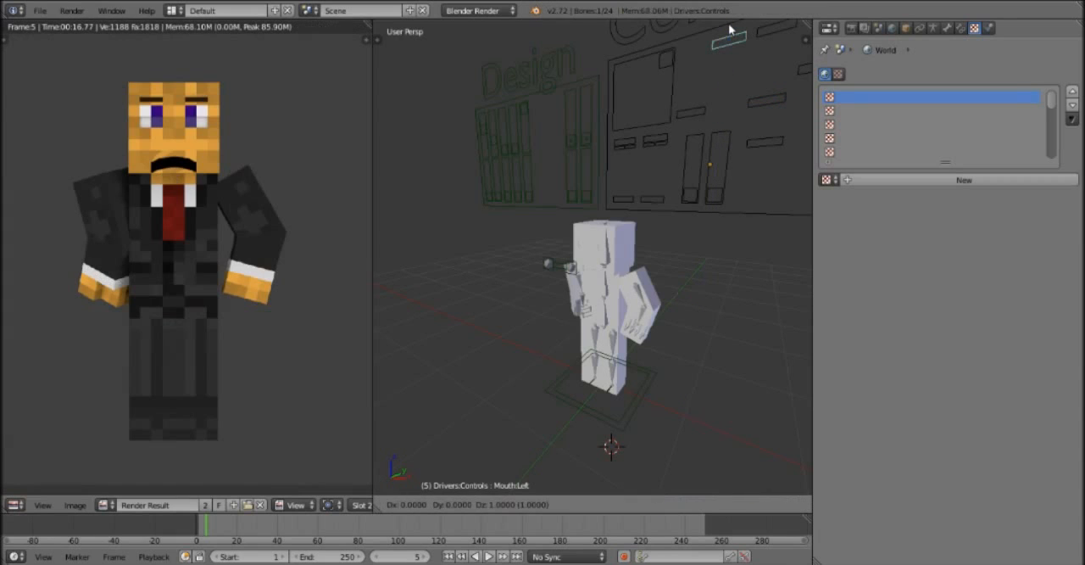
left_click(696, 109)
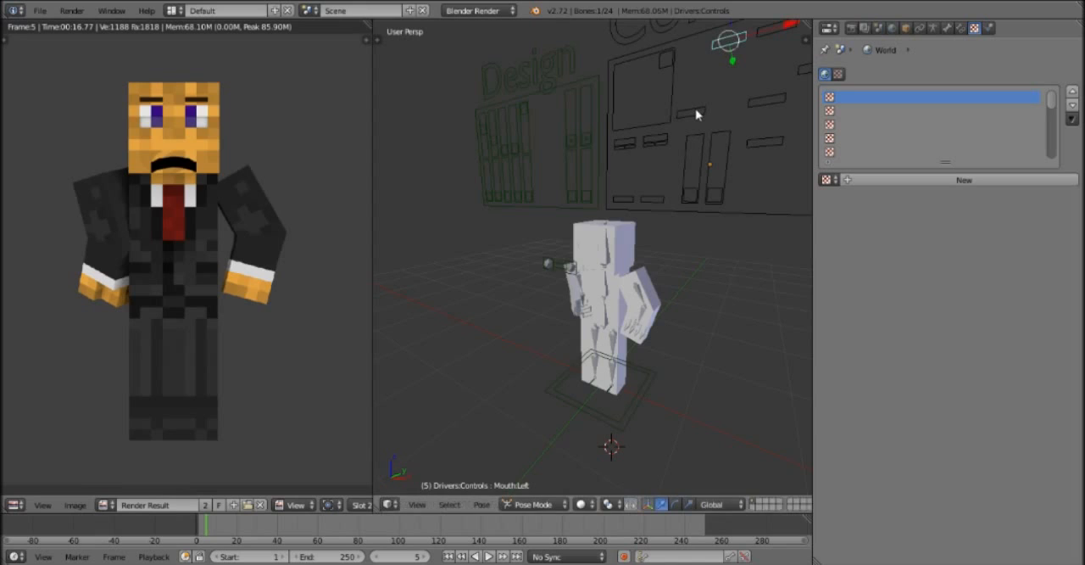
left_click(72, 10)
left_click(91, 28)
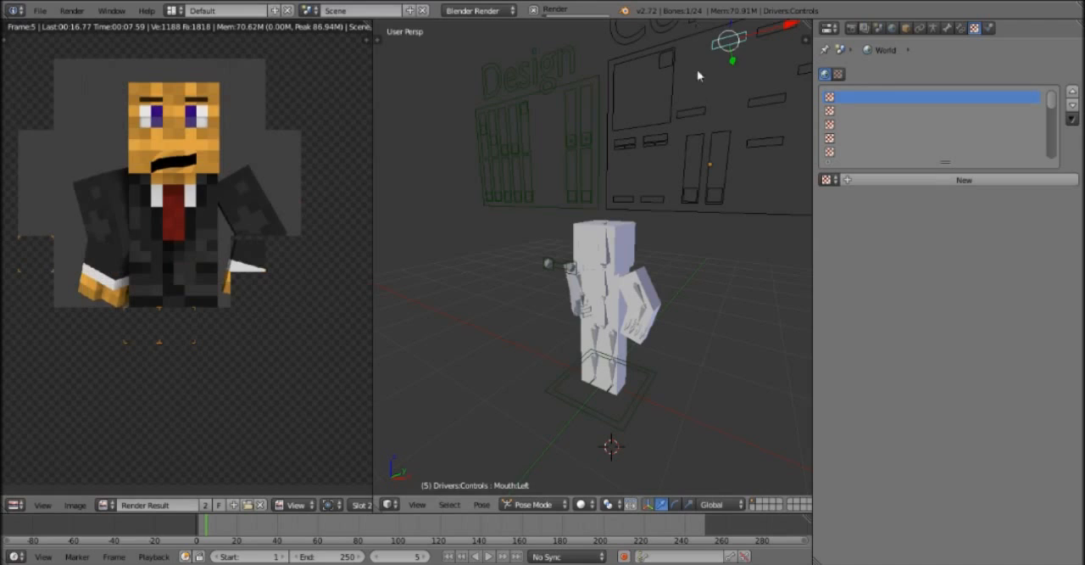
Try to move the right mouth control bone on the Controls panel.
right_click(700, 111)
key("g")
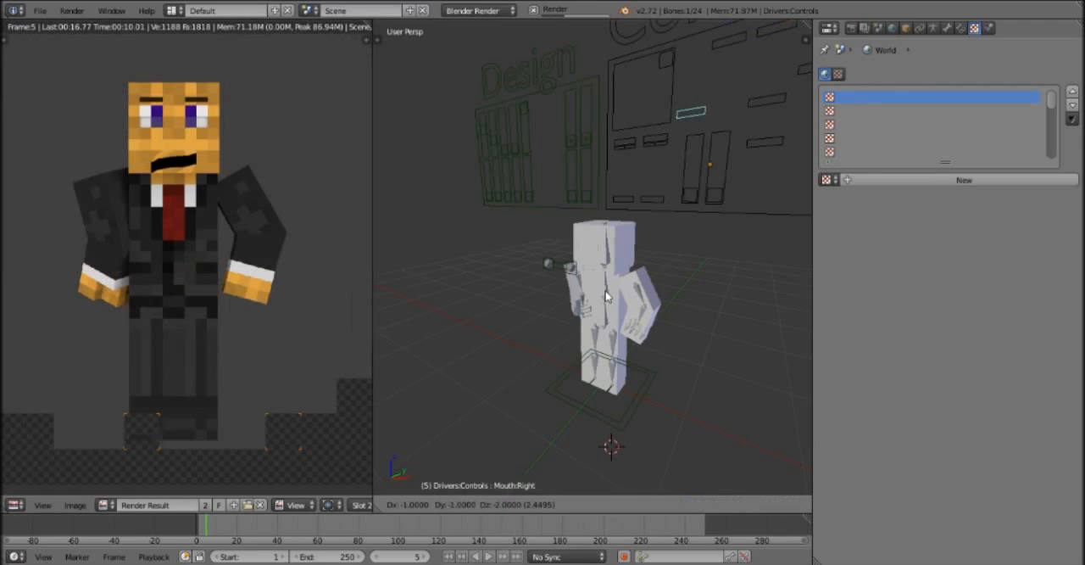
left_click(766, 40)
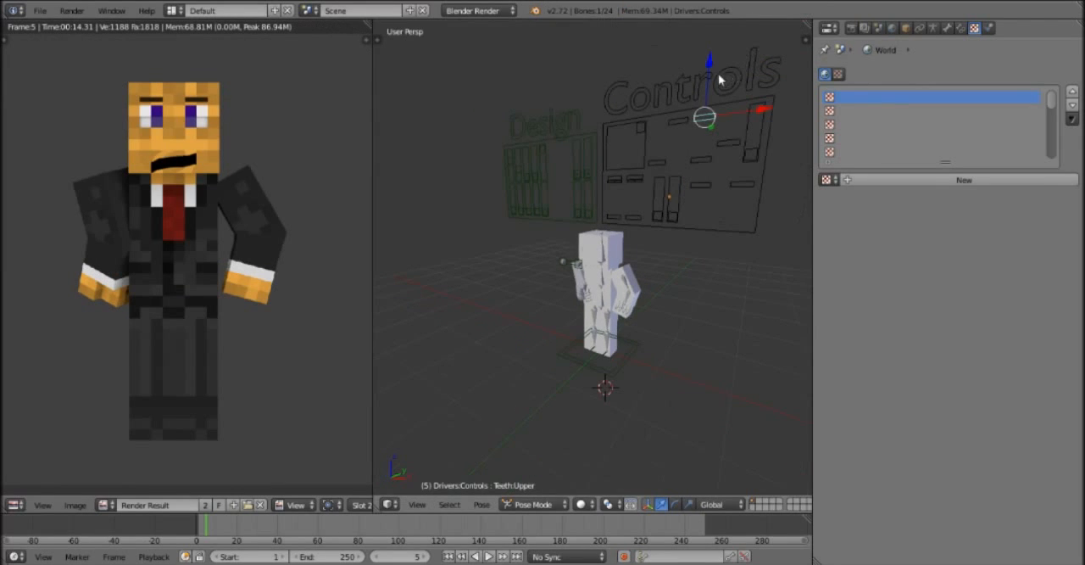
Lower the upper teeth control bone on the Controls panel along the Z axis.
key("g")
key("z")
left_click(705, 127)
Raise the lower teeth control bone 1 unit to just below the upper teeth control and render the frame.
right_click(707, 159)
right_click(705, 136)
right_click(708, 161)
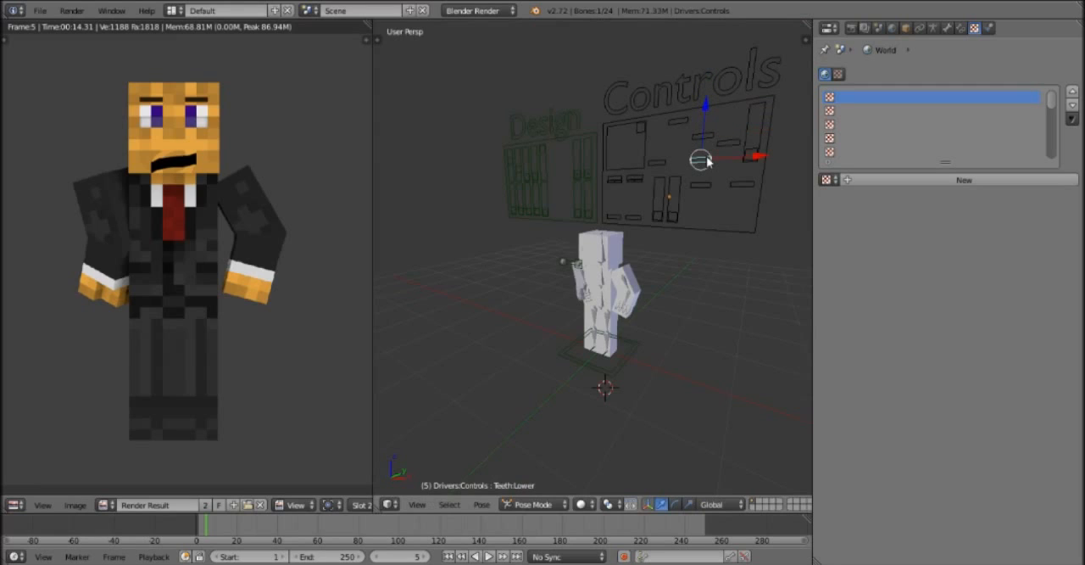
key("g")
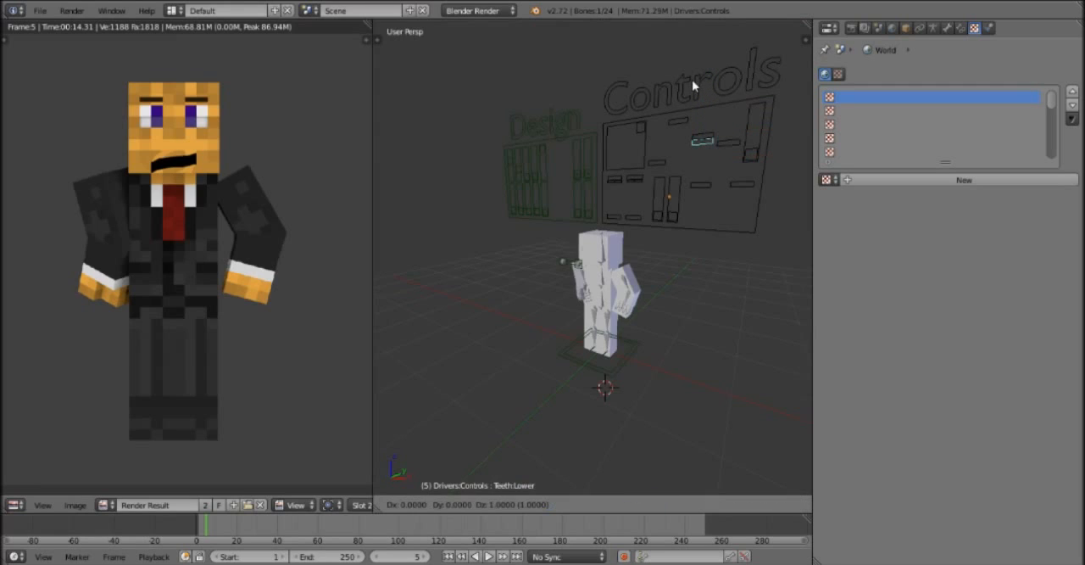
left_click(691, 111)
left_click(72, 10)
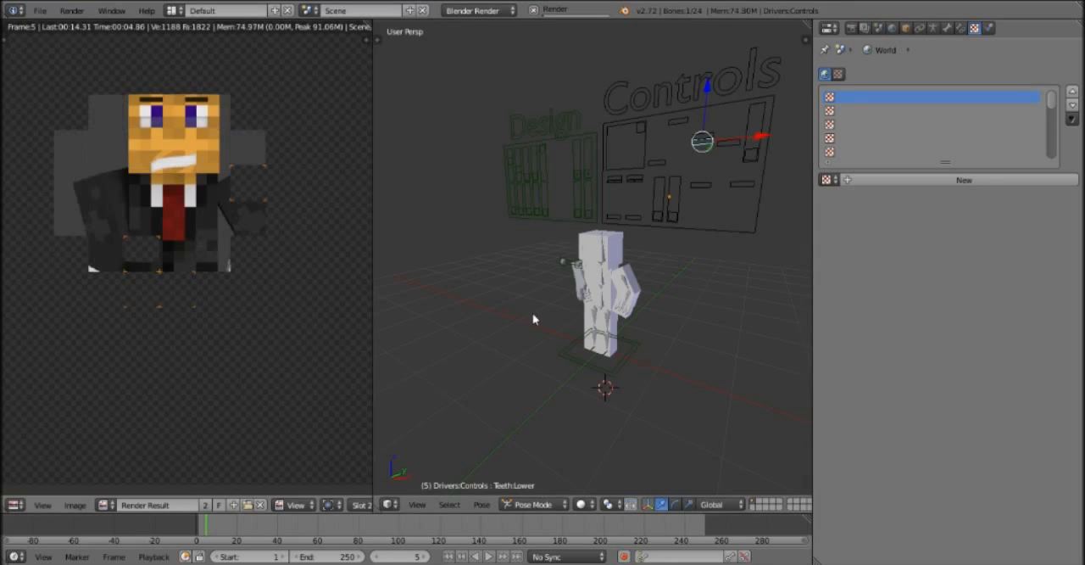
Raise the scared-mouth control bone to the upper end of its slider on the Controls panel and render the frame.
scroll(653, 168, "down", 2)
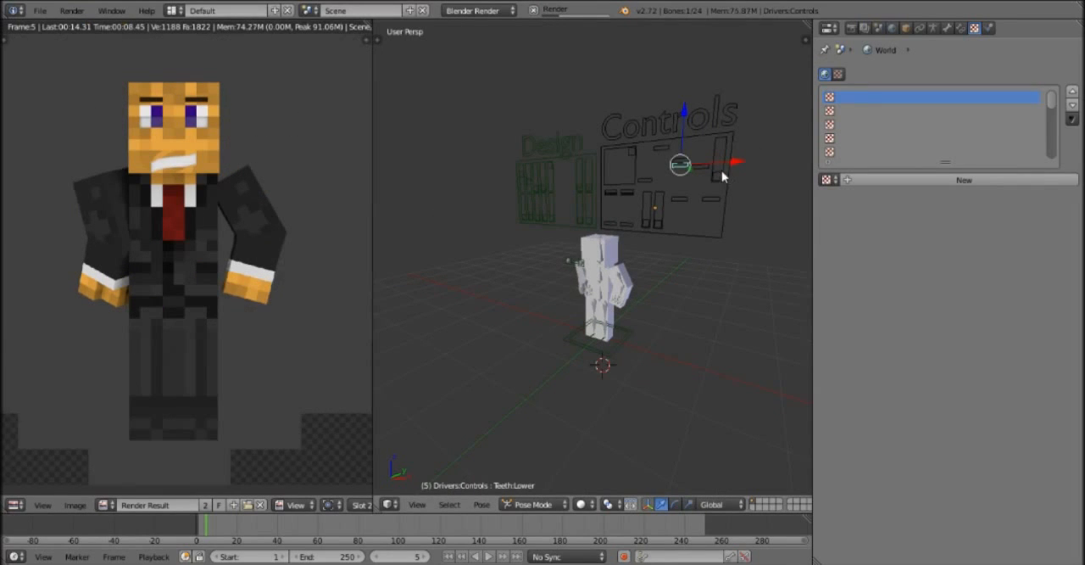
scroll(718, 178, "up", 1)
right_click(751, 154)
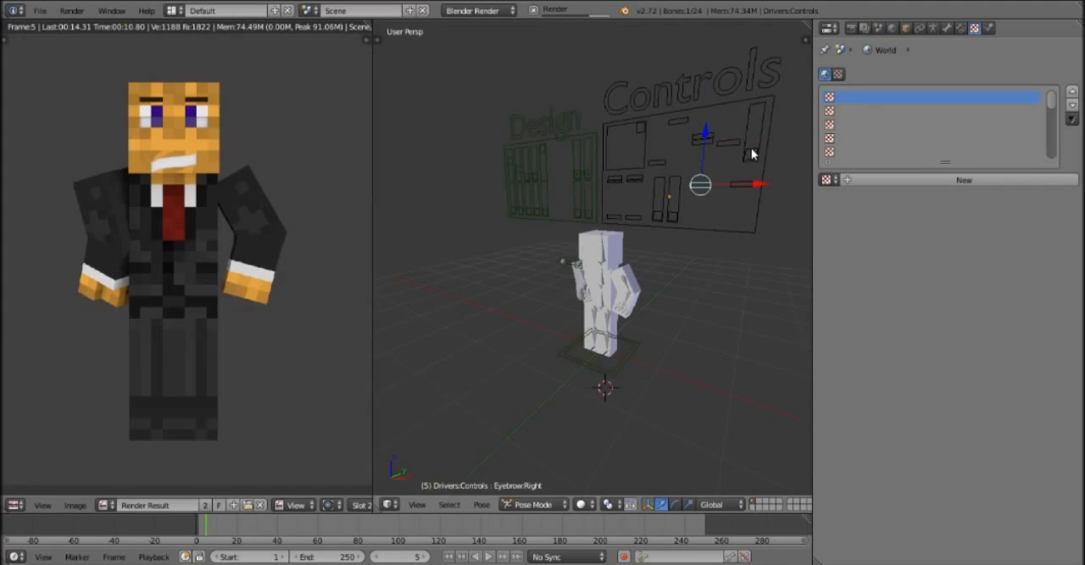
right_click(749, 156)
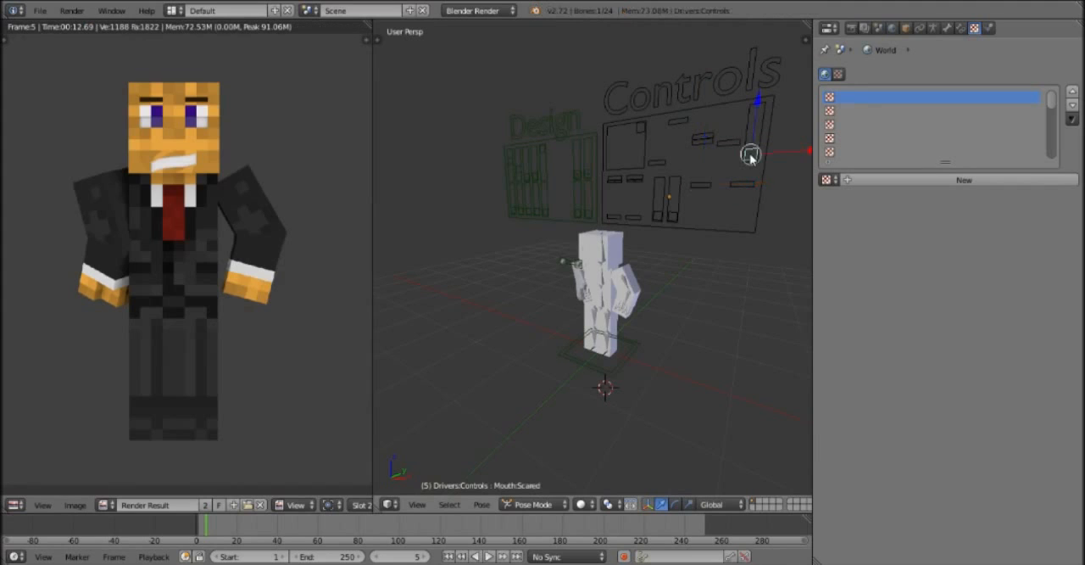
left_click_drag(760, 107, 766, 471)
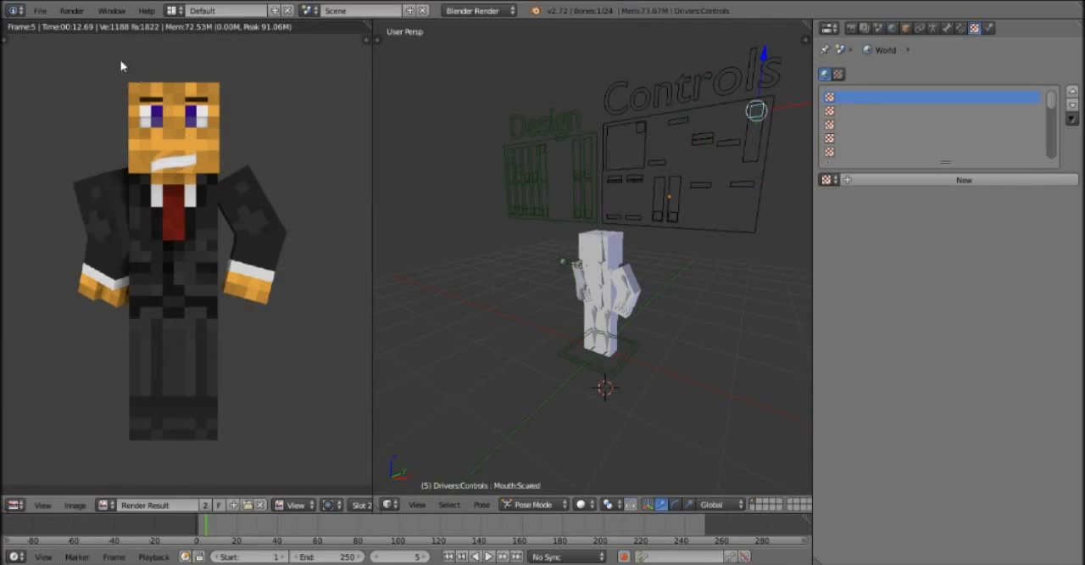
left_click(71, 11)
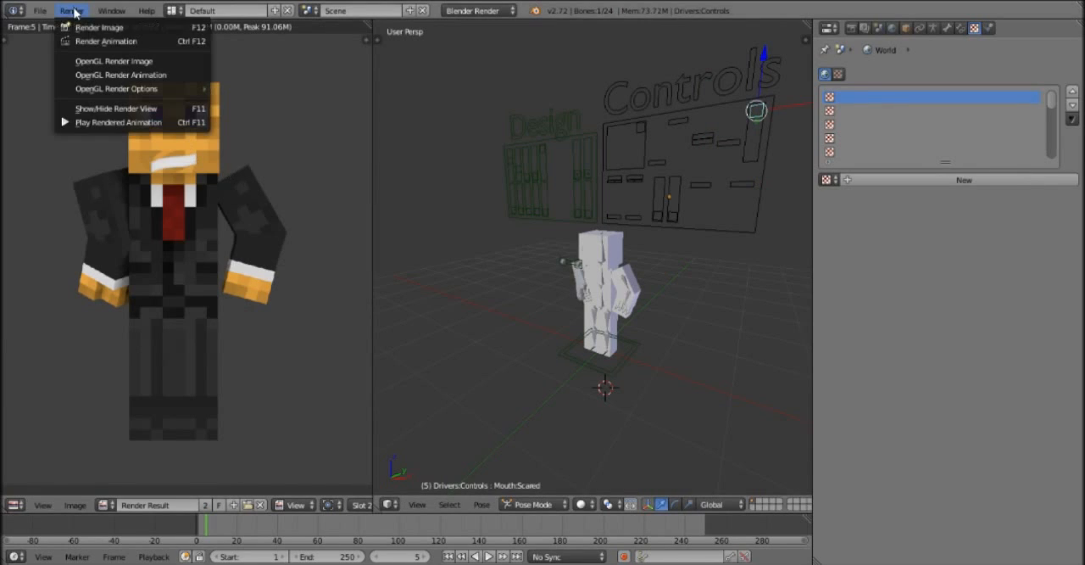
left_click(118, 26)
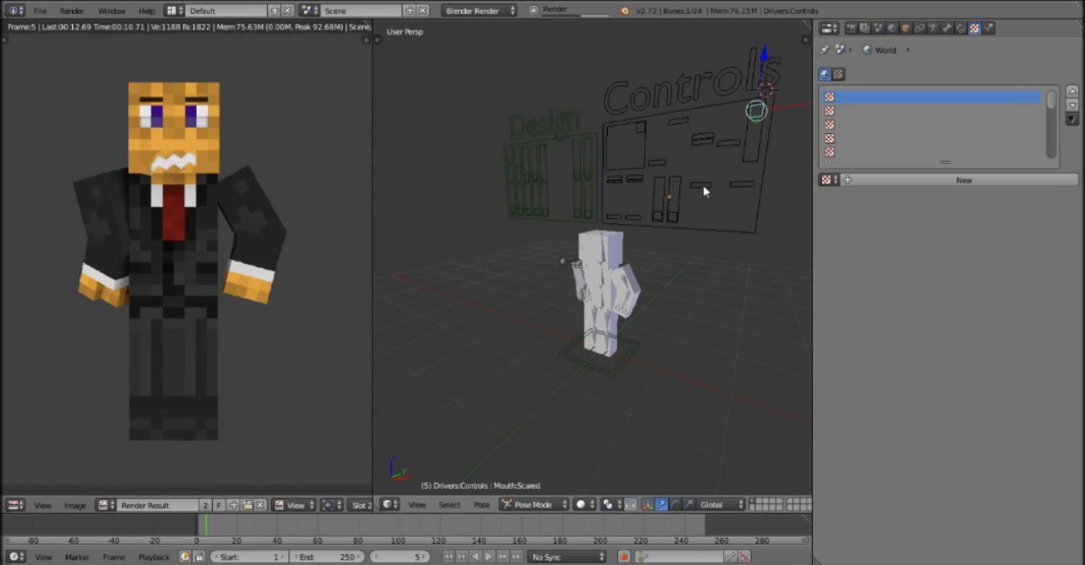
Rotate the left eyebrow control bone on the Controls panel so that its inner end dips.
right_click(737, 183)
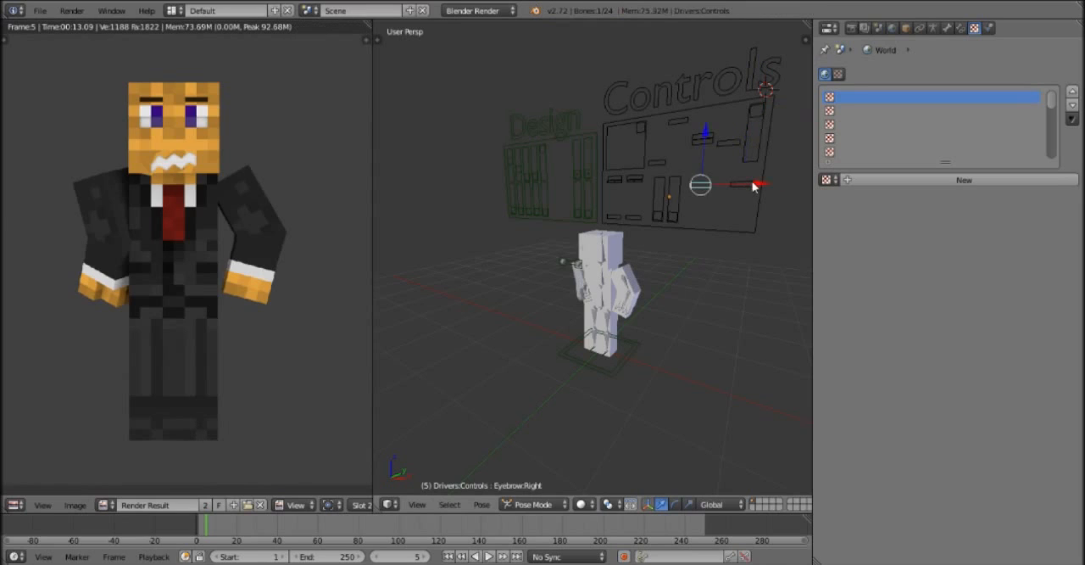
right_click(742, 186)
key("g")
key("z")
left_click(767, 112)
key("r")
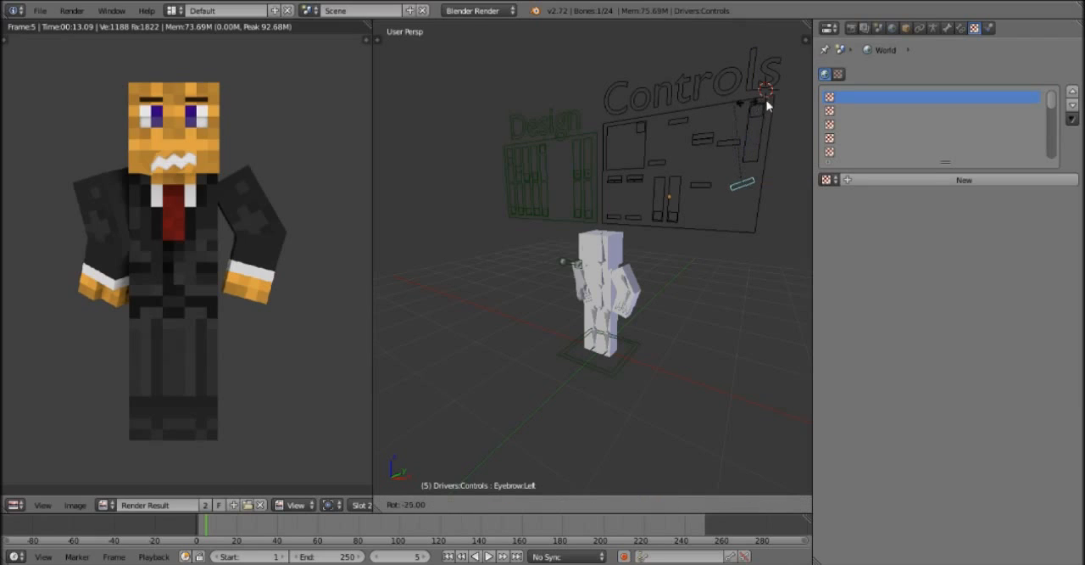
left_click(747, 123)
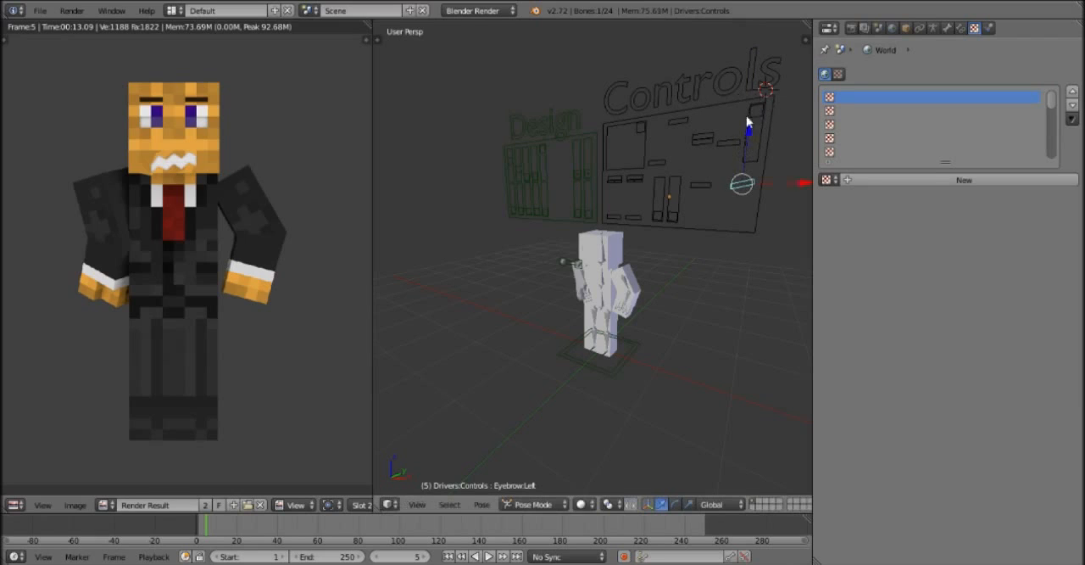
Rotate the right eyebrow control bone the opposite way so its inner end dips, and render the frame.
right_click(701, 186)
key("r")
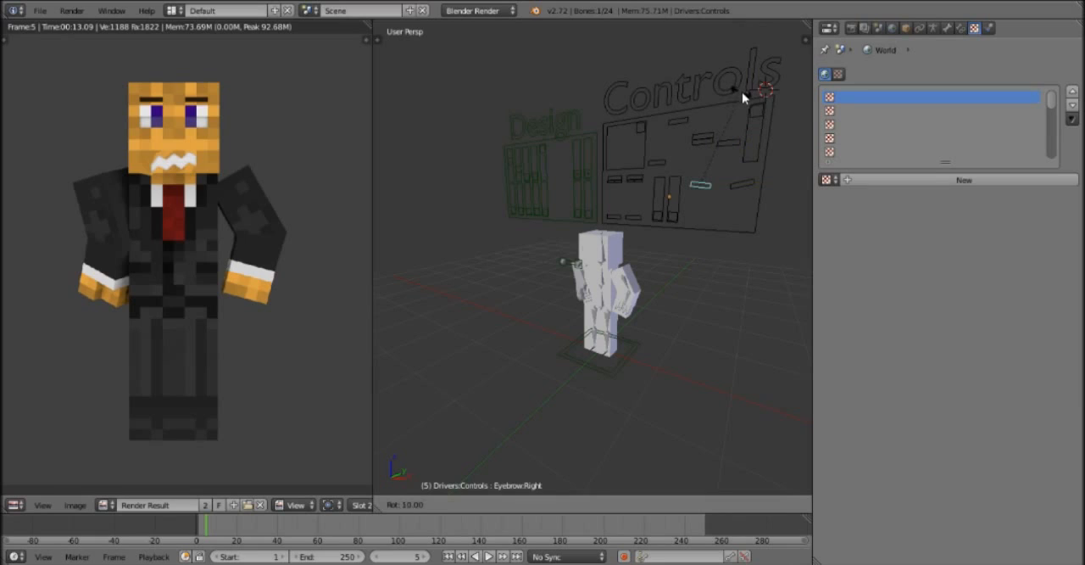
left_click(751, 111)
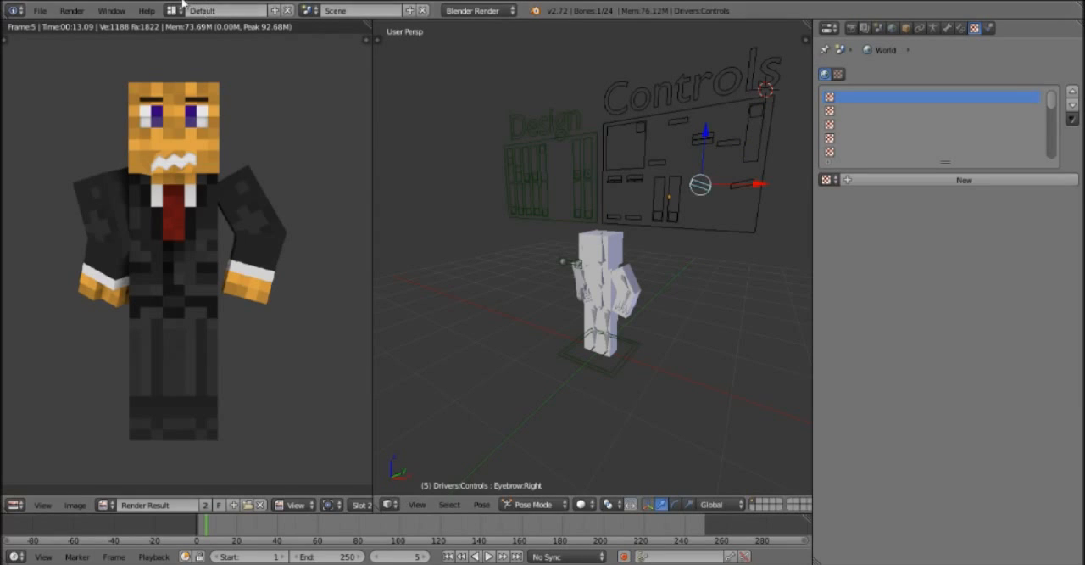
left_click(68, 11)
left_click(79, 27)
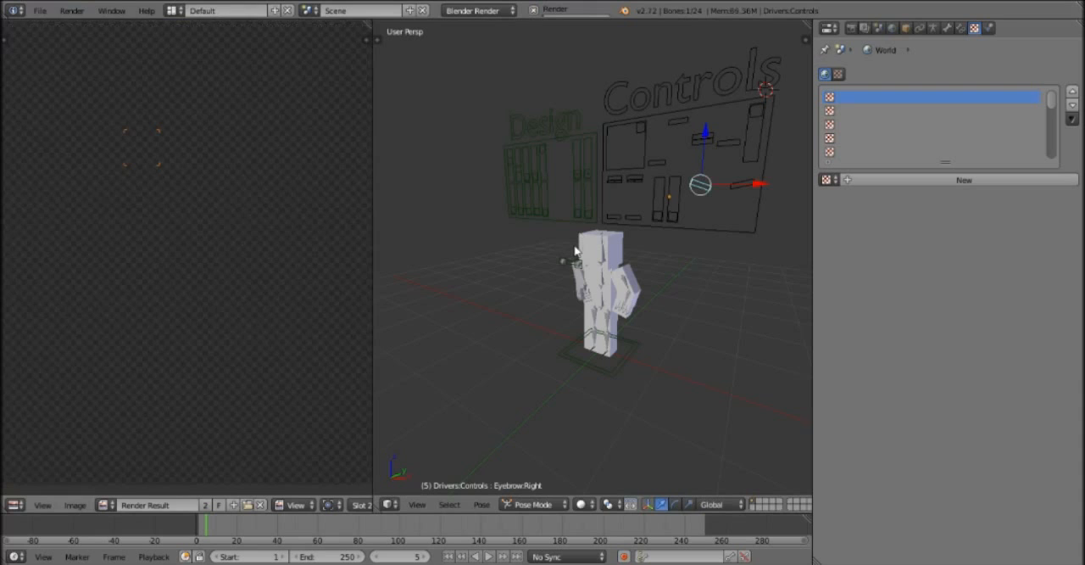
Inspect the right eye-size control and the lower row of controls on the Controls panel.
middle_click_drag(550, 276, 674, 214)
right_click(639, 217)
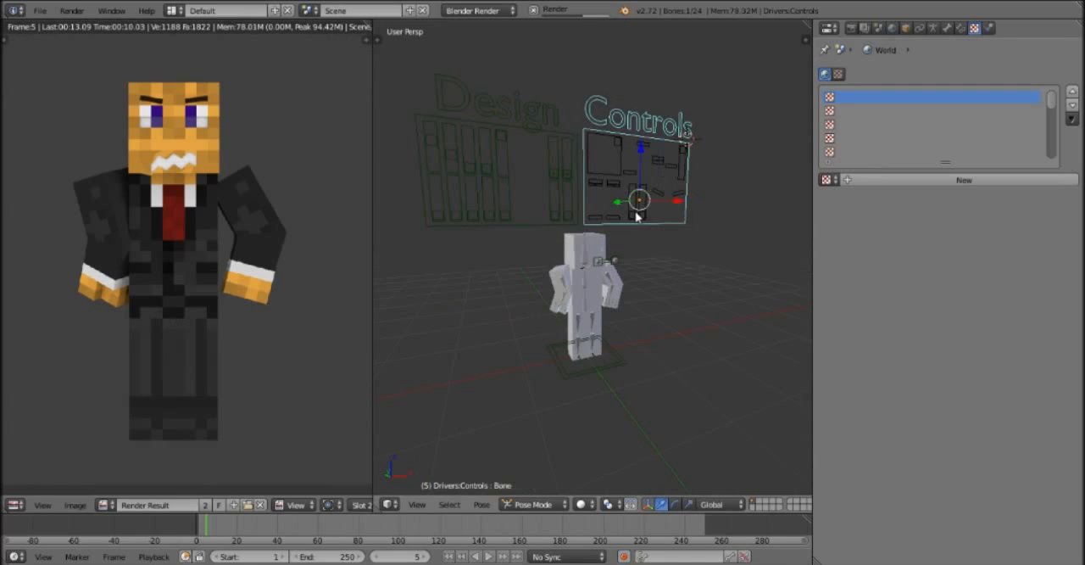
right_click(616, 220)
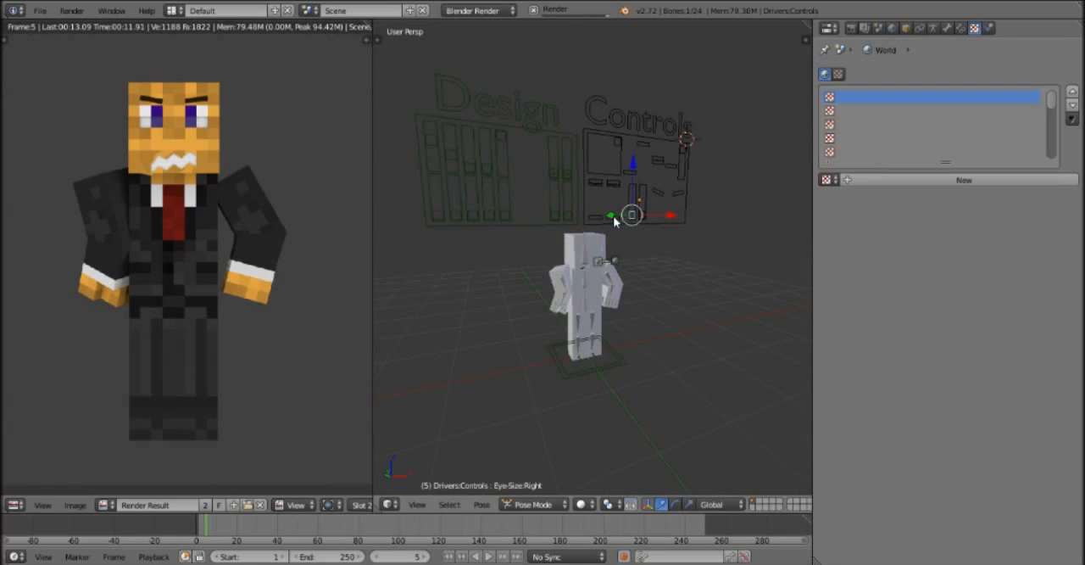
right_click(613, 216)
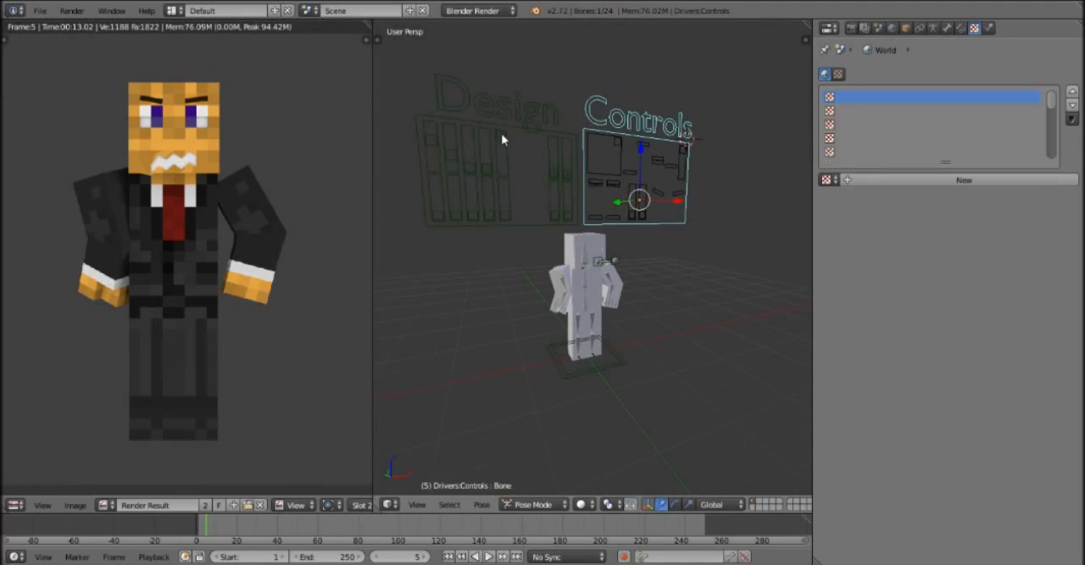
Try raising the right arm IK control on the Design panel by 1 unit to test its effect on the arm.
right_click(558, 221)
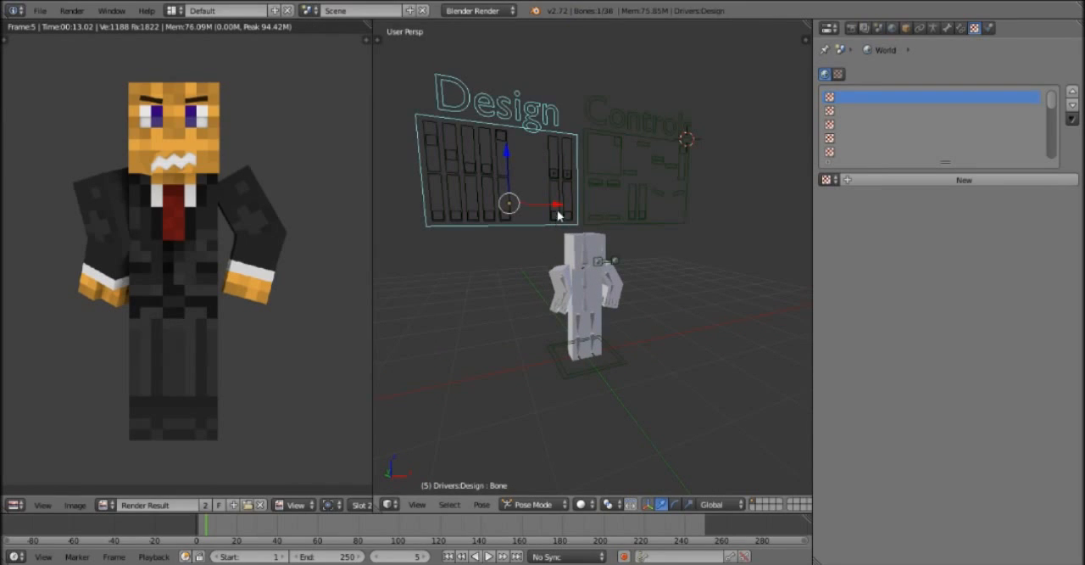
right_click(554, 174)
scroll(552, 174, "up", 2)
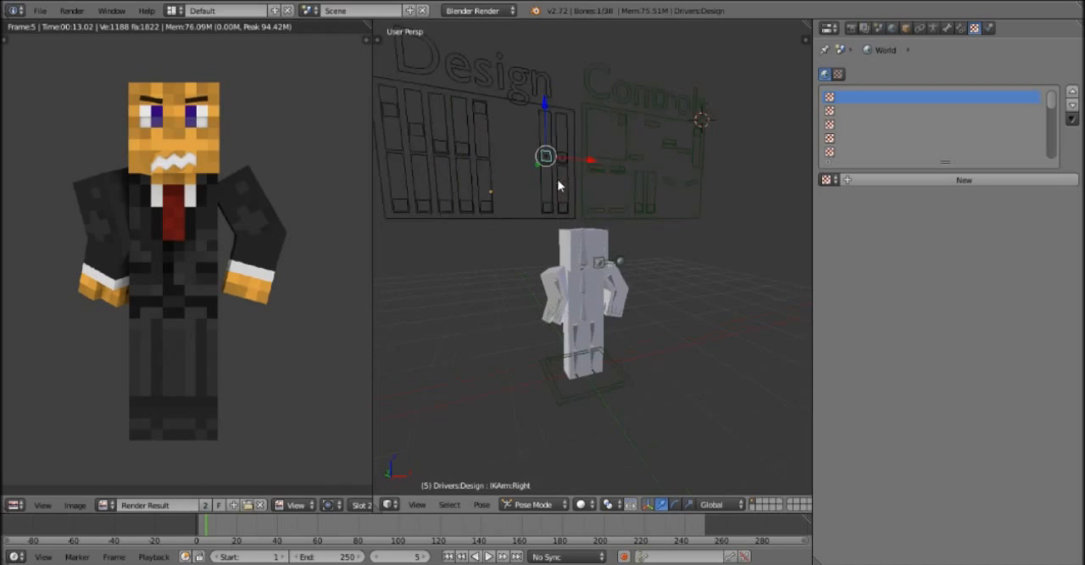
key("g")
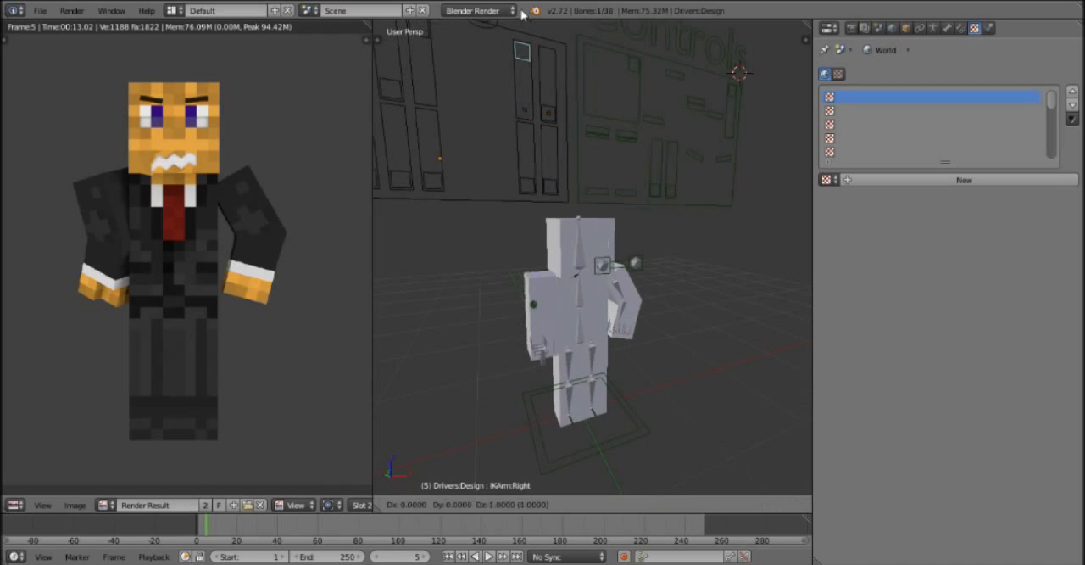
key("minus")
left_click(520, 458)
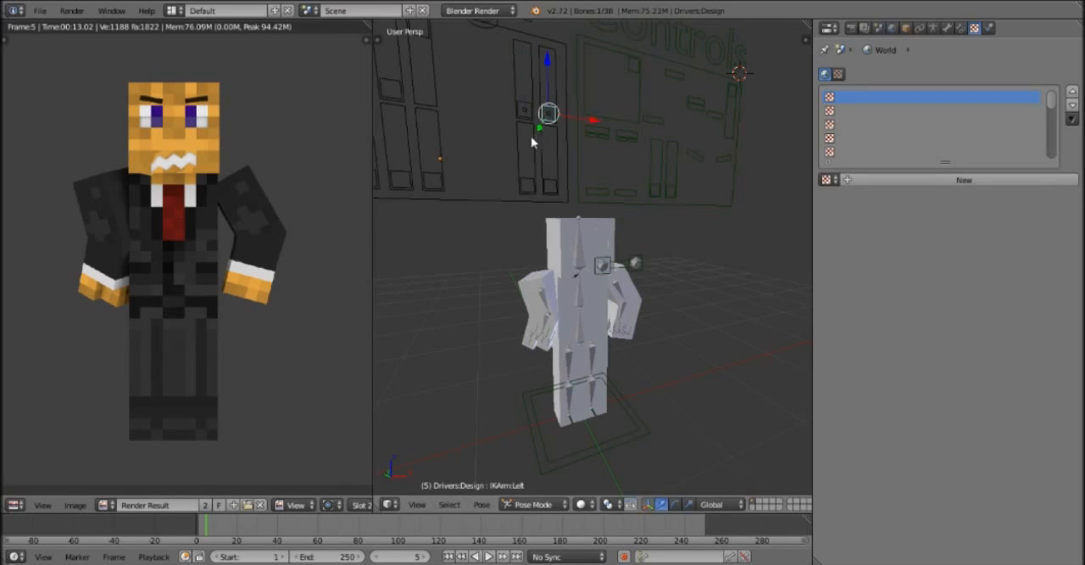
Inspect the right and left leg IK controls at the lower end of the Design panel's sliders.
right_click(528, 193)
right_click(547, 194)
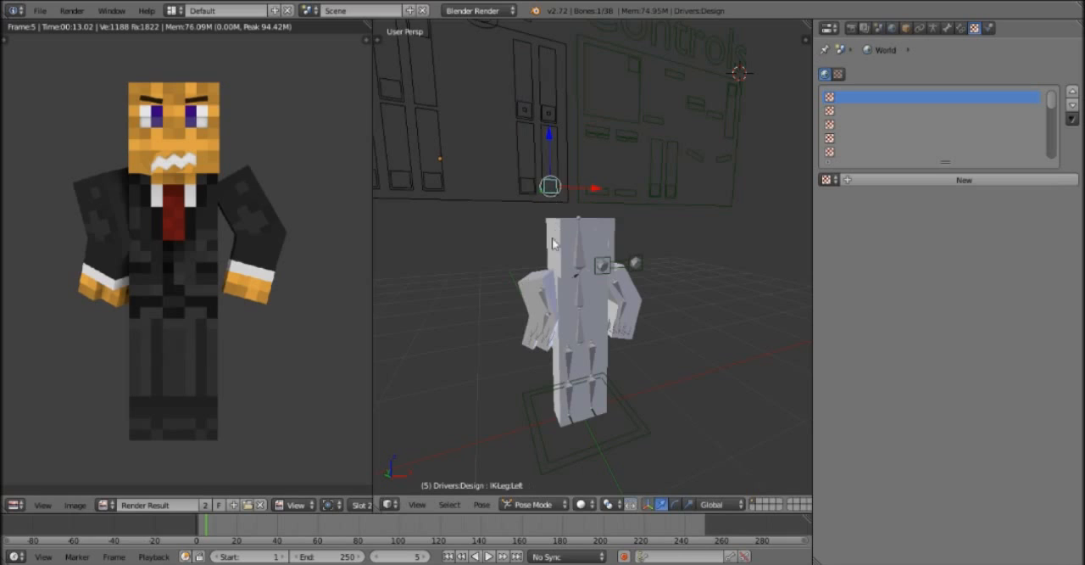
scroll(516, 388, "down", 2)
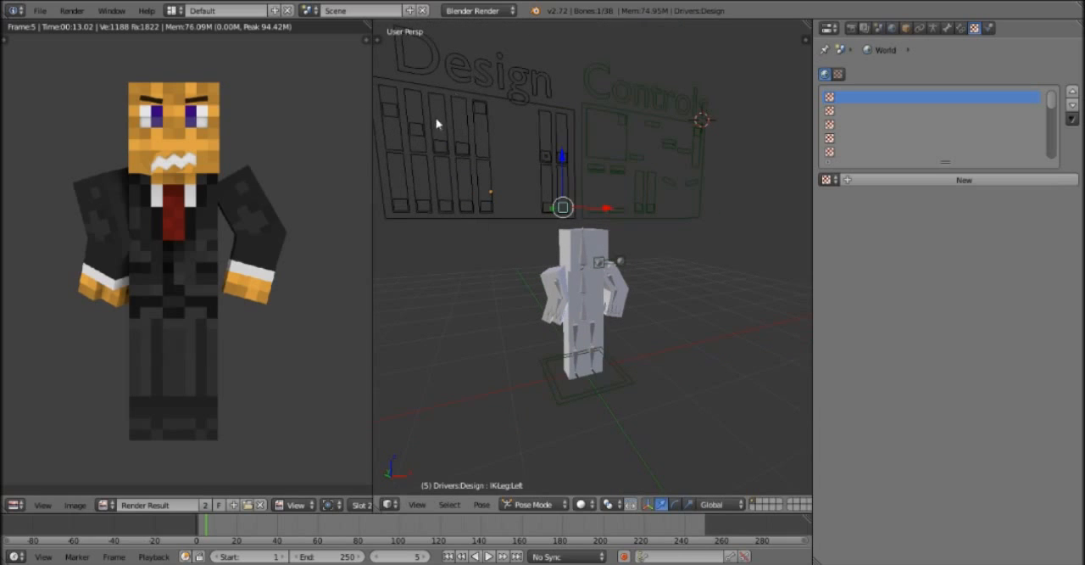
Rotate the right upper-arm bone about -85 degrees in top view and about 30 degrees in front view to swing the arm outward.
middle_click_drag(743, 242, 698, 249)
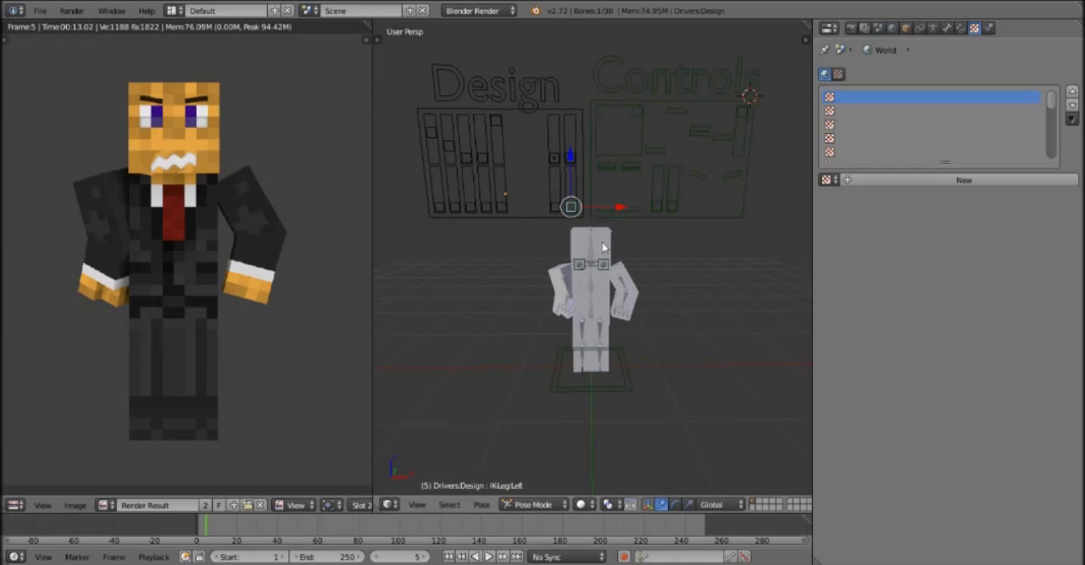
scroll(583, 295, "up", 2)
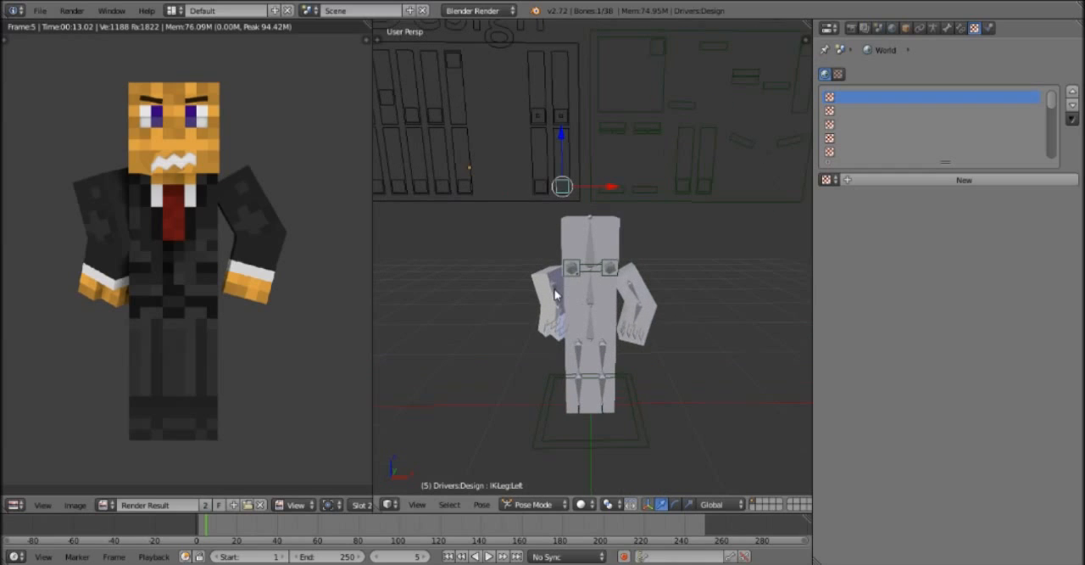
right_click(556, 294)
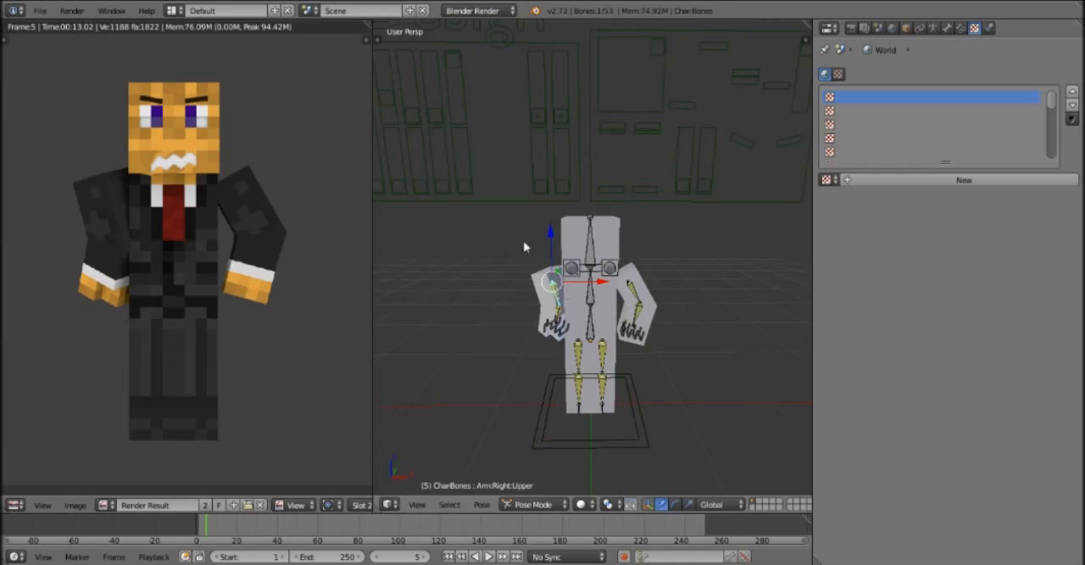
middle_click_drag(498, 225, 500, 229)
key("KP_7")
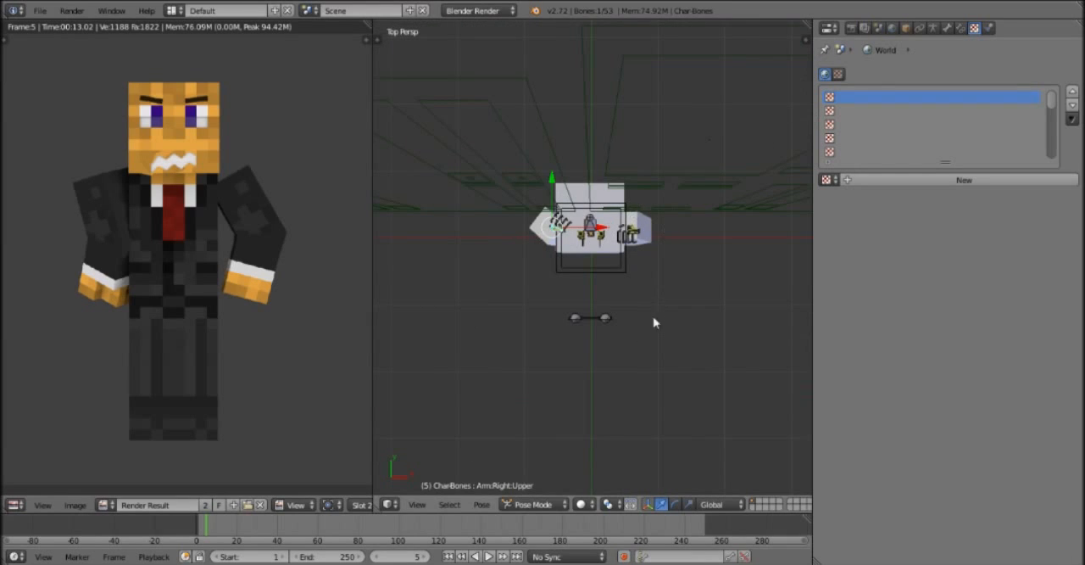
key("r")
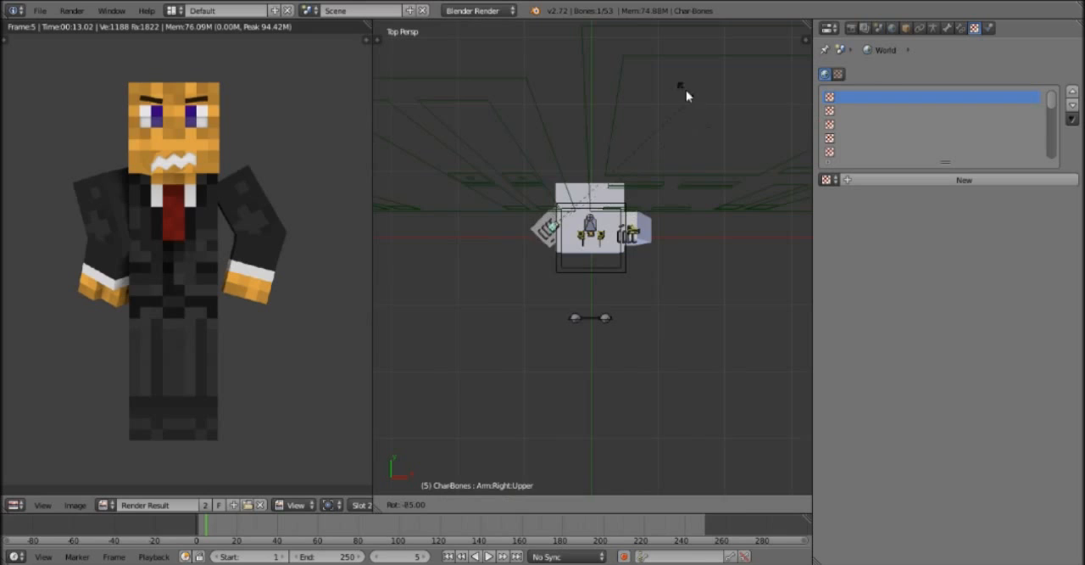
left_click(686, 89)
key("KP_1")
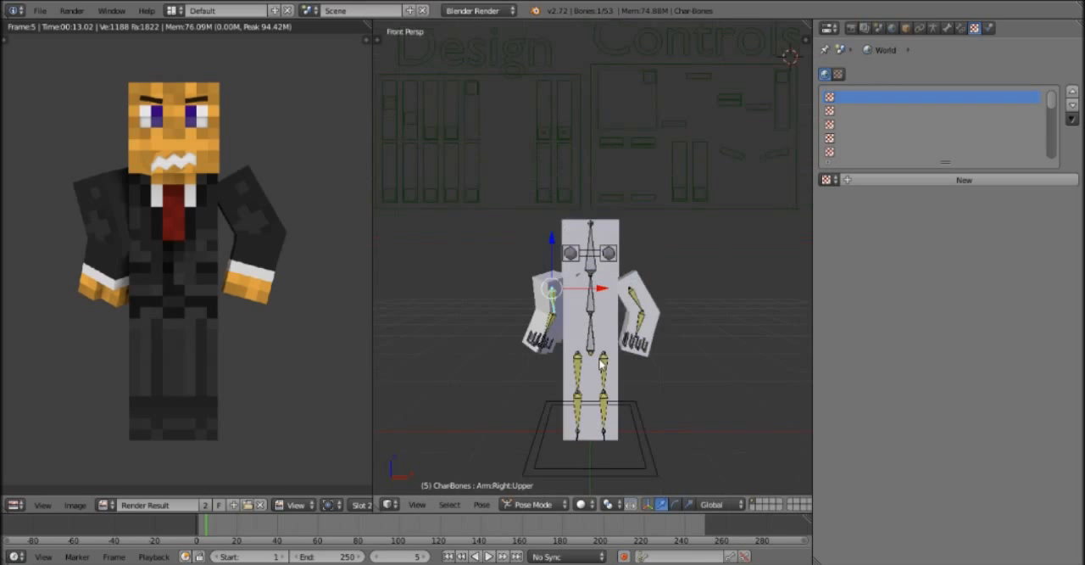
key("r")
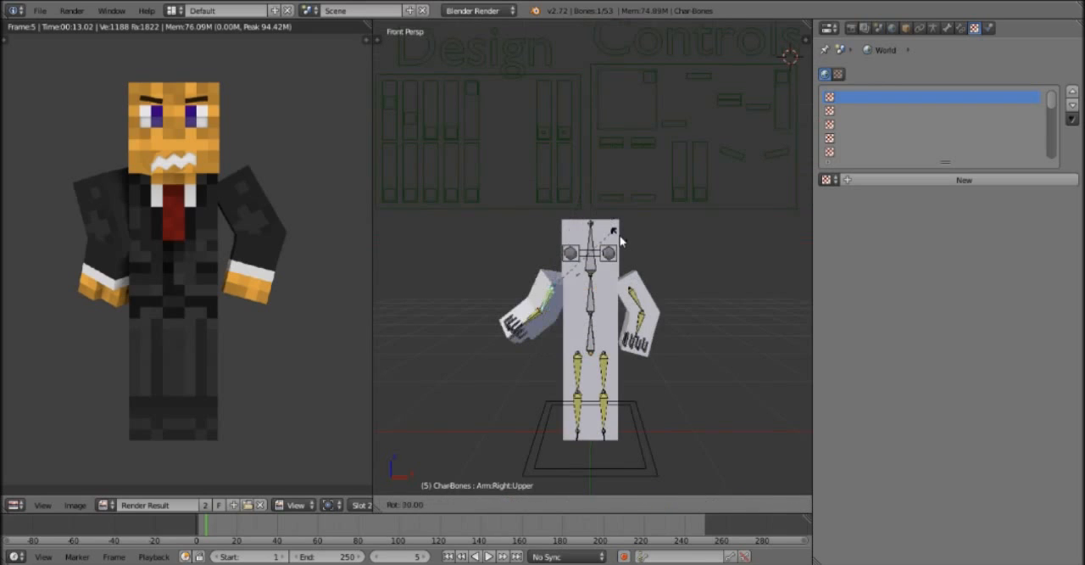
left_click(623, 240)
Rotate the left upper-arm bone in top and front views so the arm swings outward to mirror the right arm, and render the frame.
right_click(635, 303)
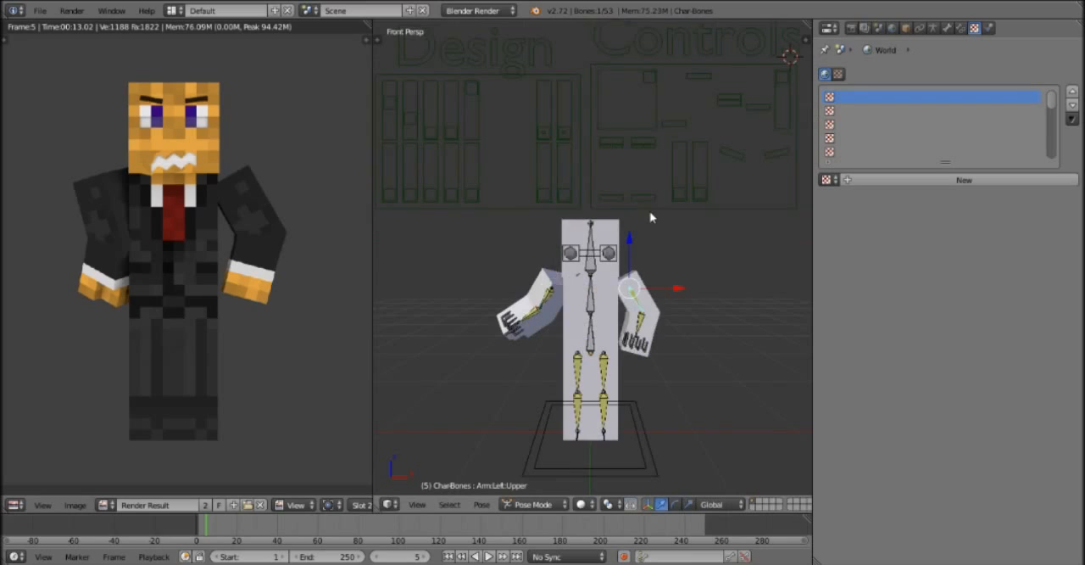
key("KP_7")
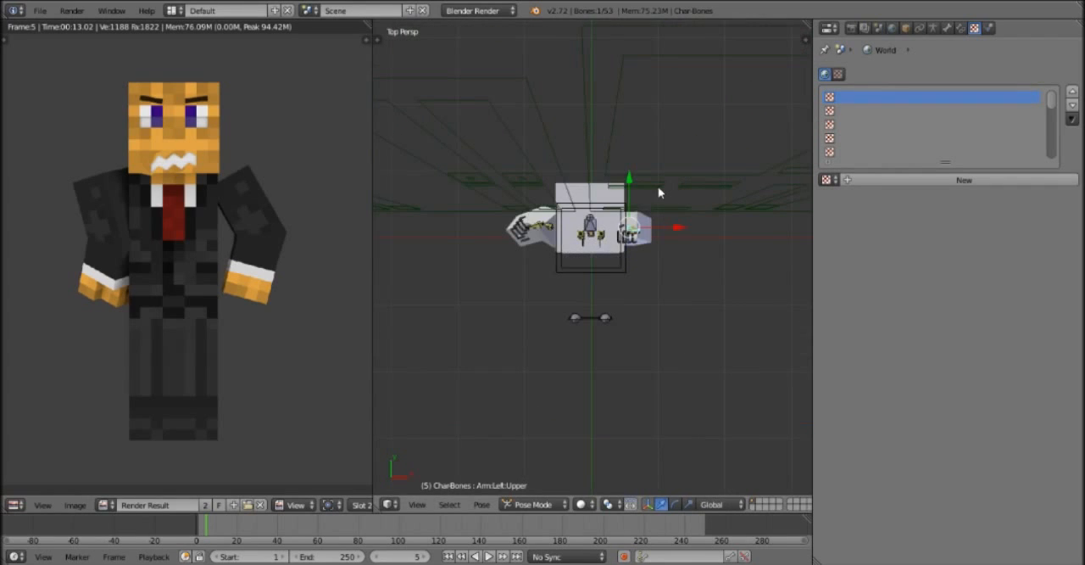
key("r")
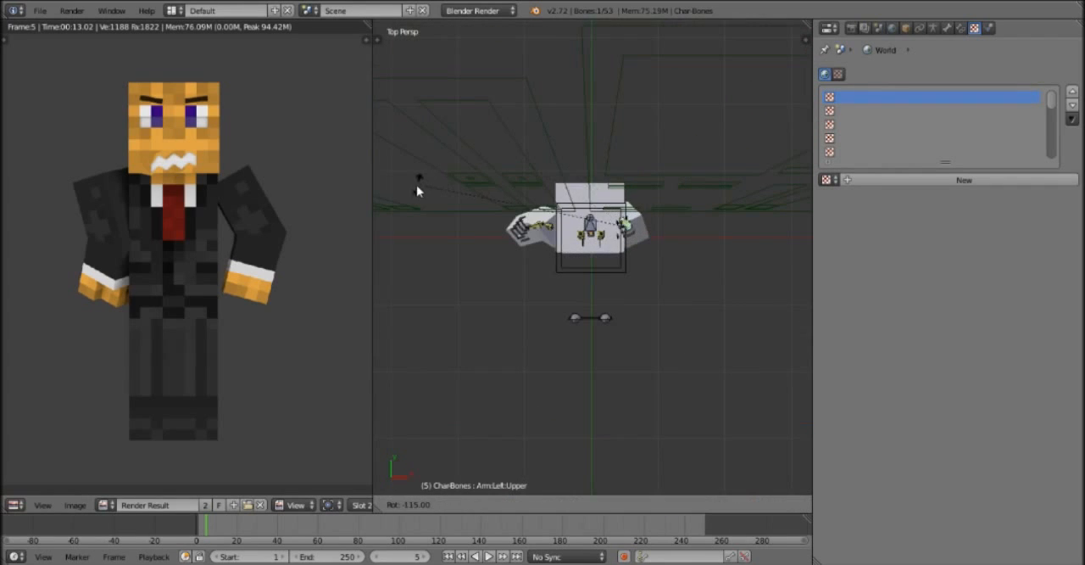
left_click(404, 269)
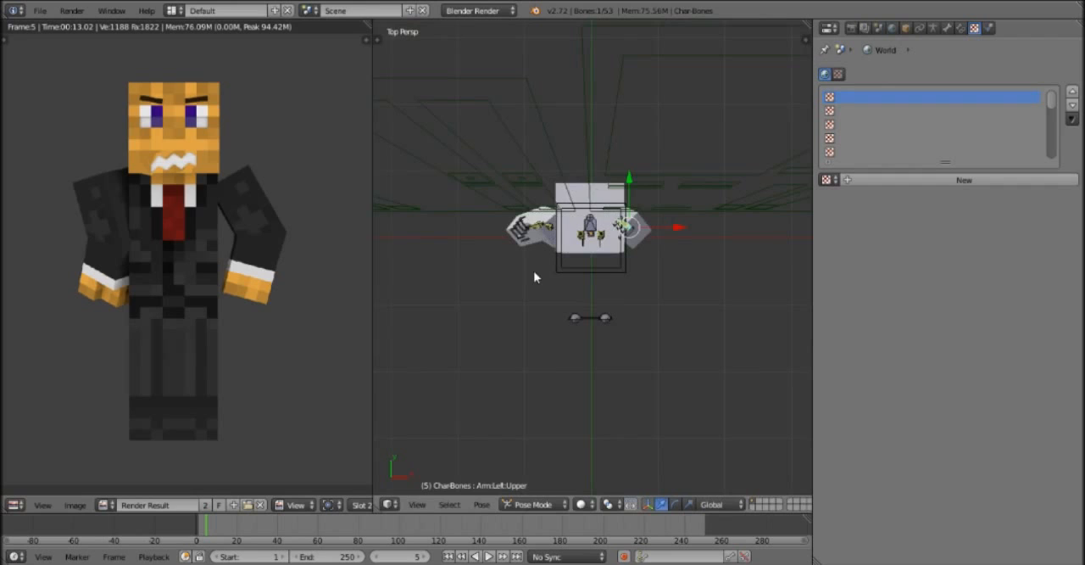
key("KP_1")
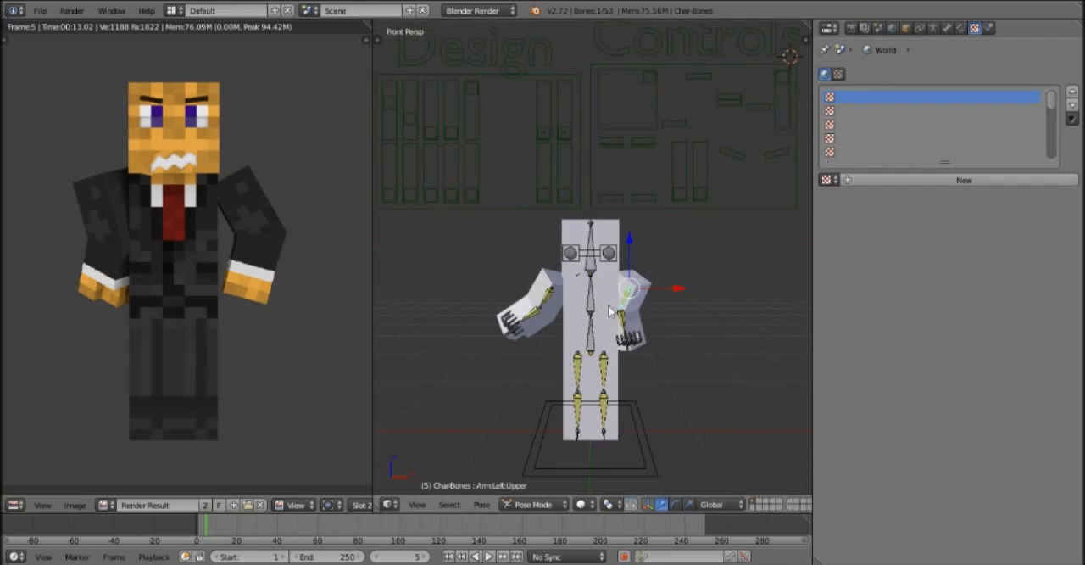
key("r")
left_click(683, 323)
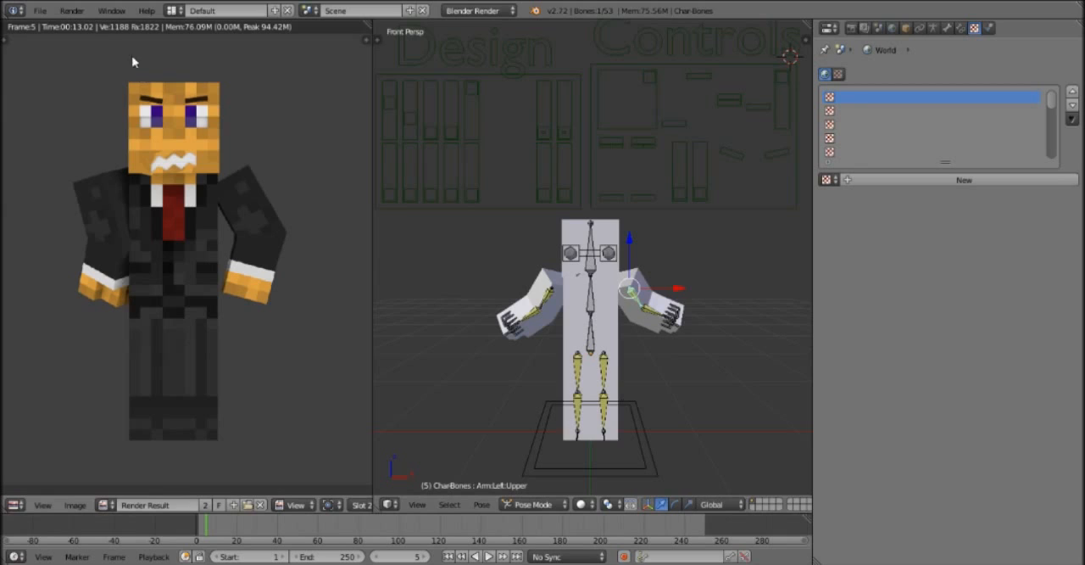
left_click(72, 10)
left_click(98, 29)
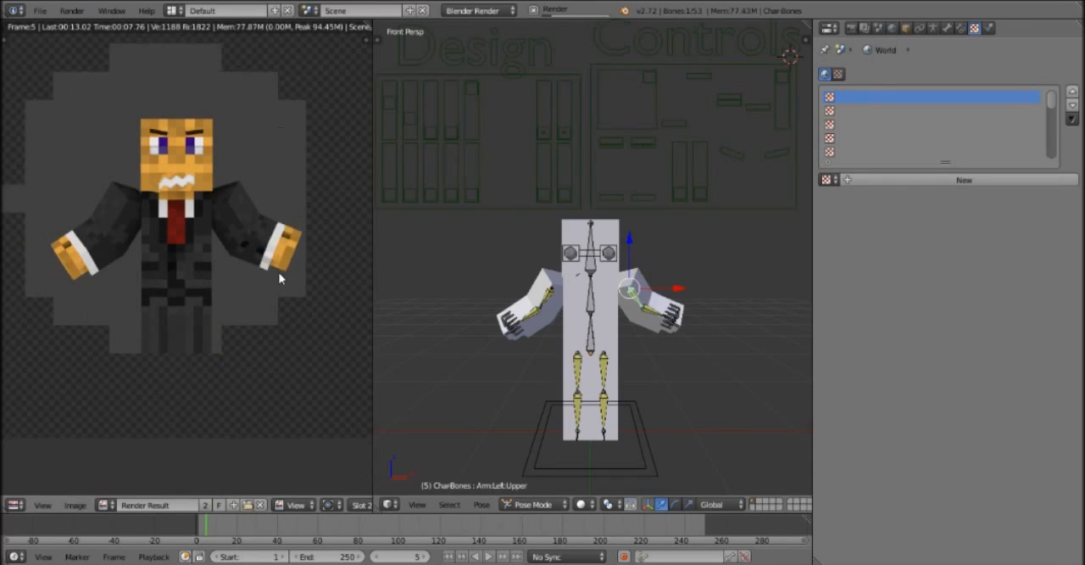
In side view, rotate the right upper-leg bone forward and bend the right lower-leg bone by about -25 degrees.
right_click(580, 375)
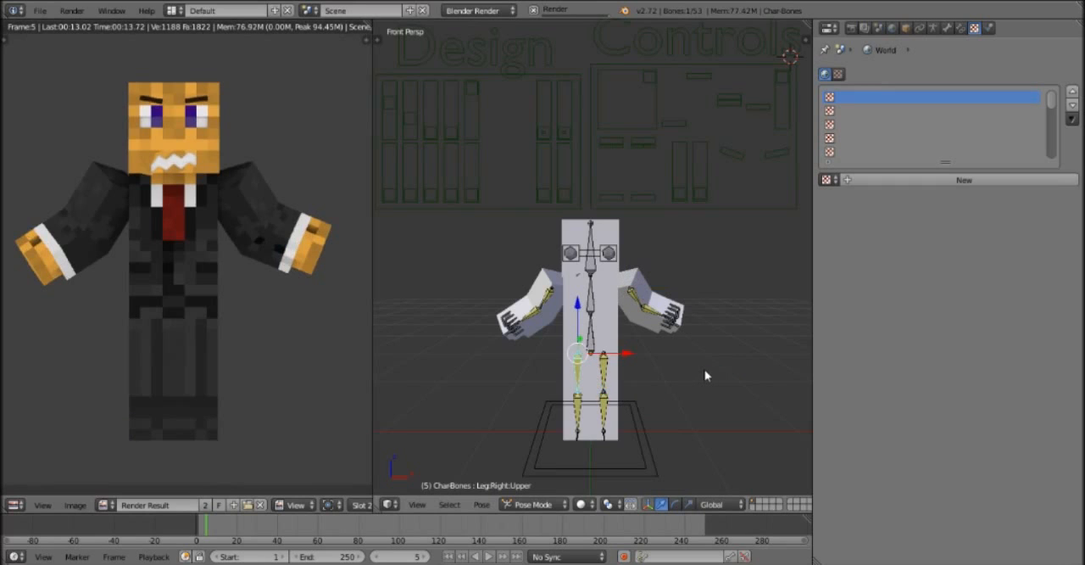
key("KP_3")
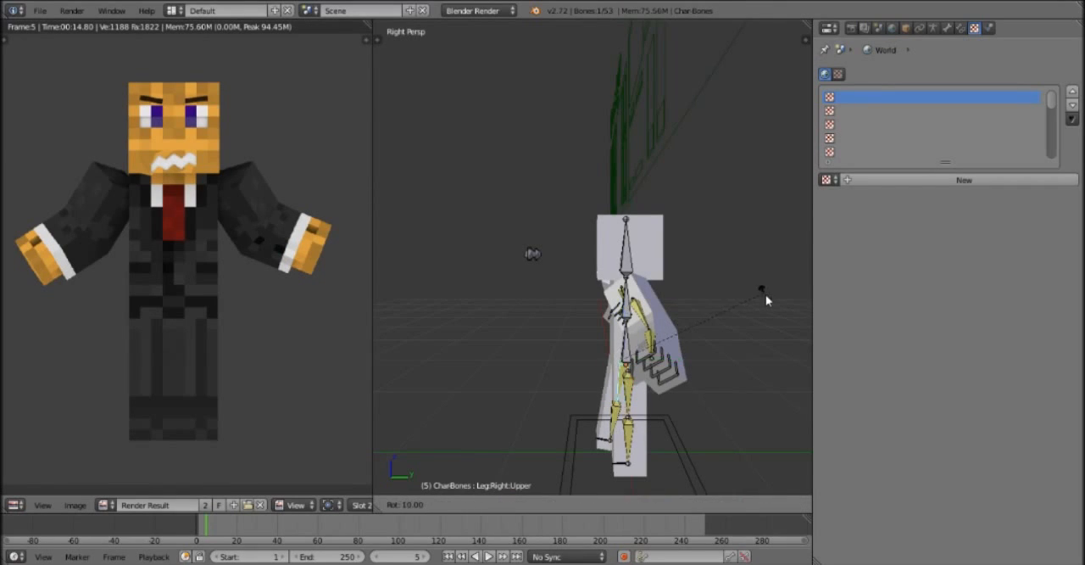
left_click(756, 345)
right_click(600, 413)
key("r")
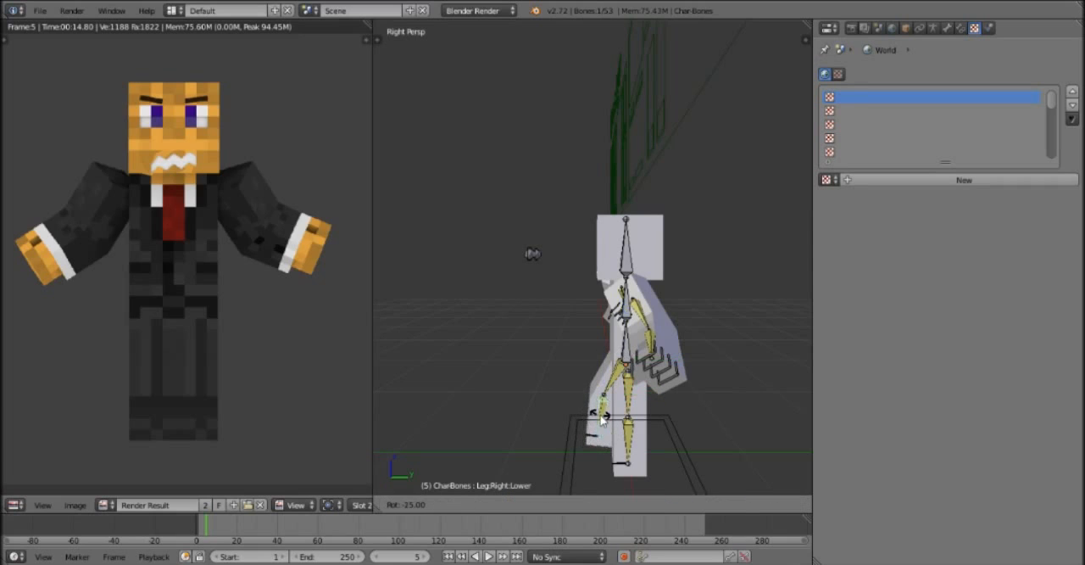
left_click(611, 410)
Rotate the left upper-leg bone backward, bend the lower leg until it is horizontal behind the body, and render the frame.
right_click(629, 406)
key("r")
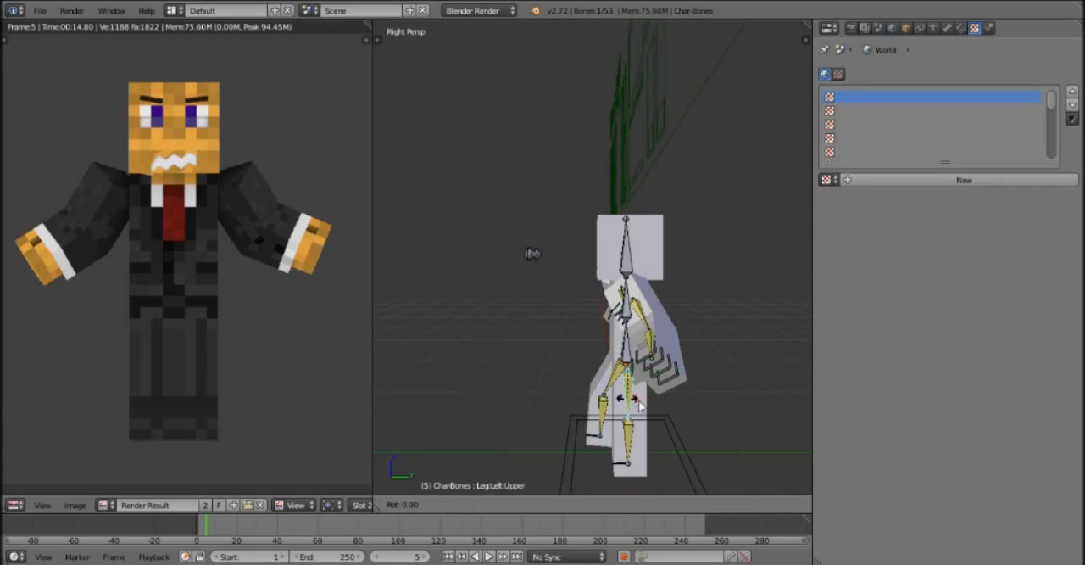
left_click(667, 406)
right_click(678, 422)
key("r")
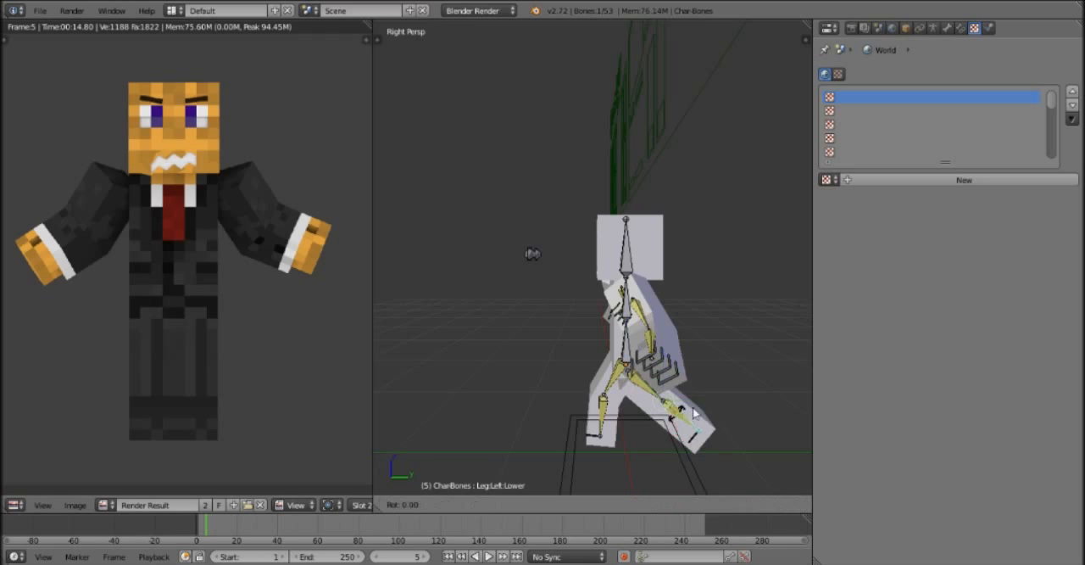
left_click(617, 463)
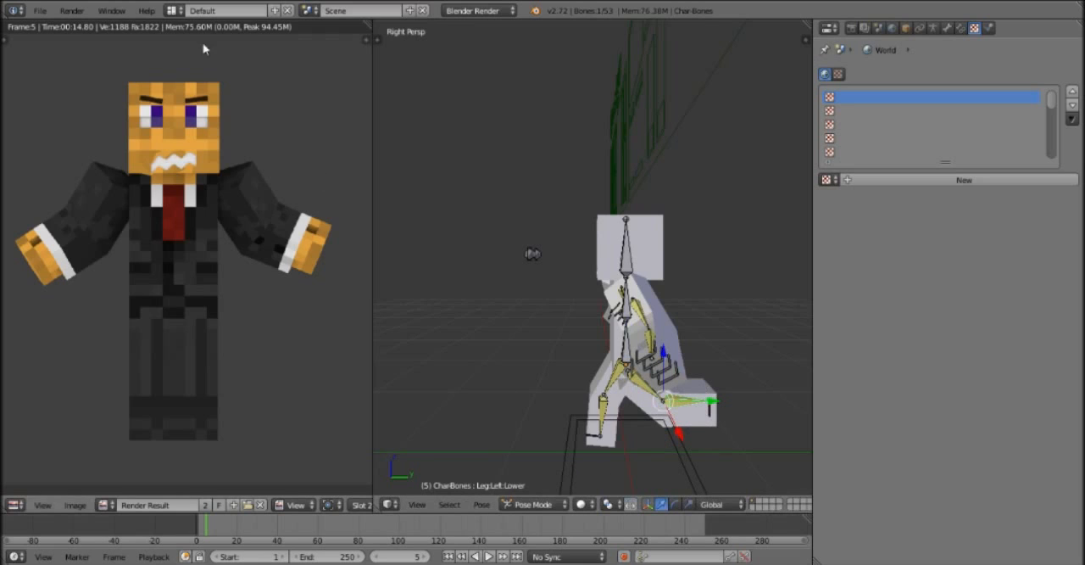
left_click(71, 11)
left_click(78, 26)
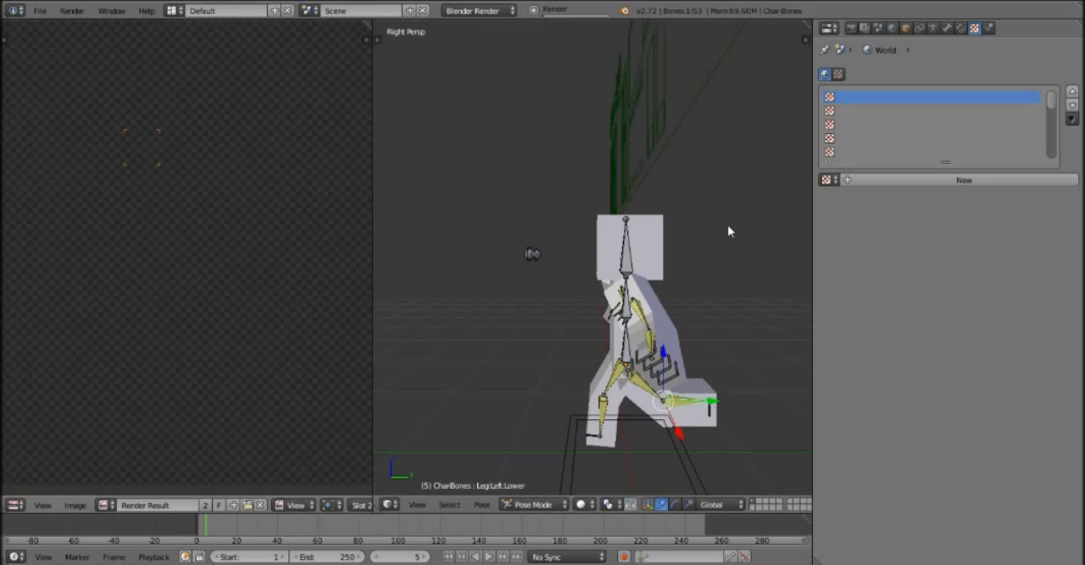
Turn the whole character slightly clockwise in top view using the square body control around its feet, and render the frame.
right_click(628, 219)
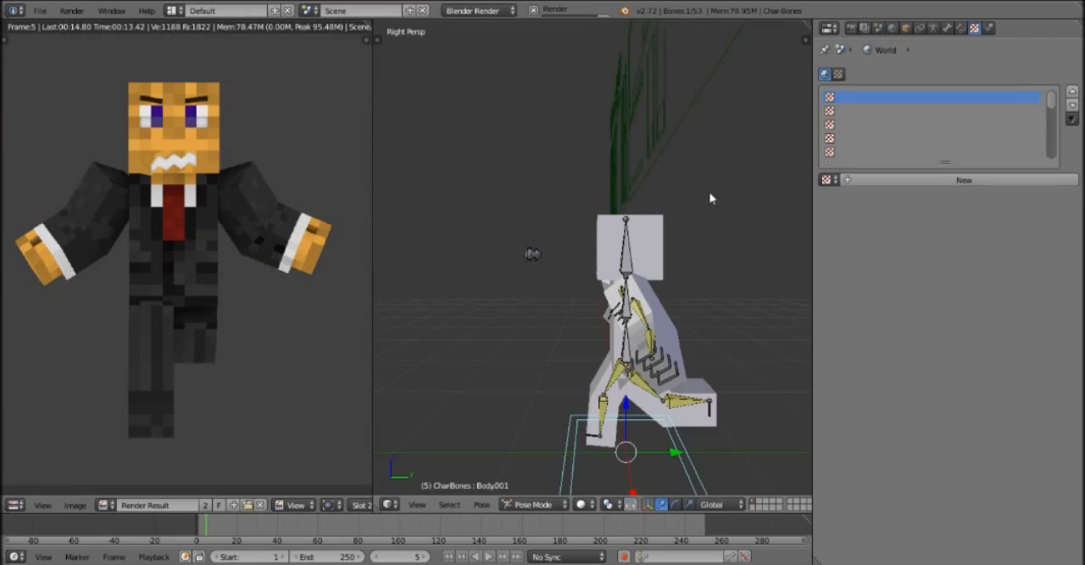
key("KP_7")
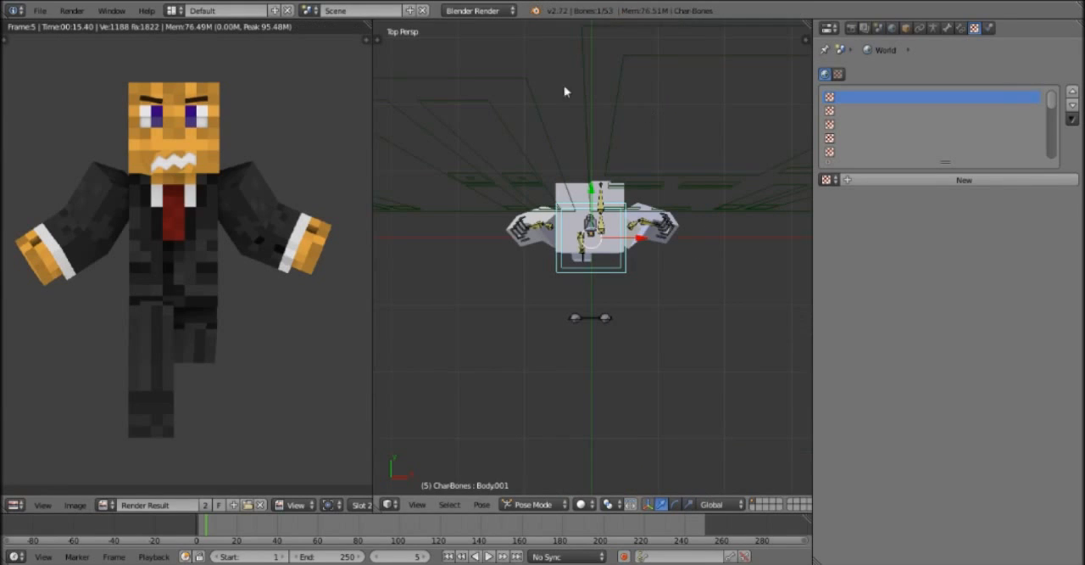
key("r")
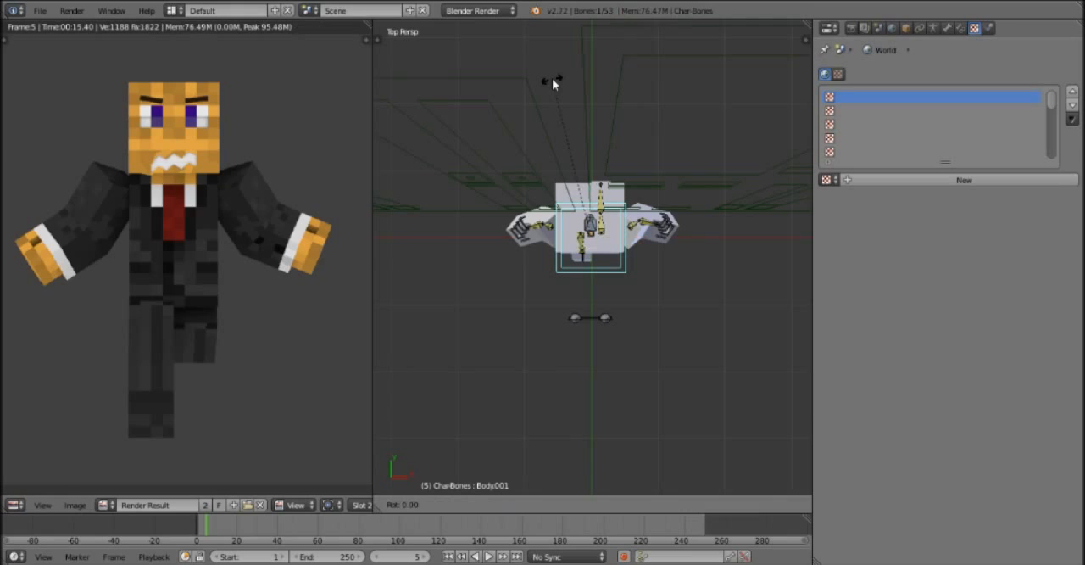
left_click(552, 80)
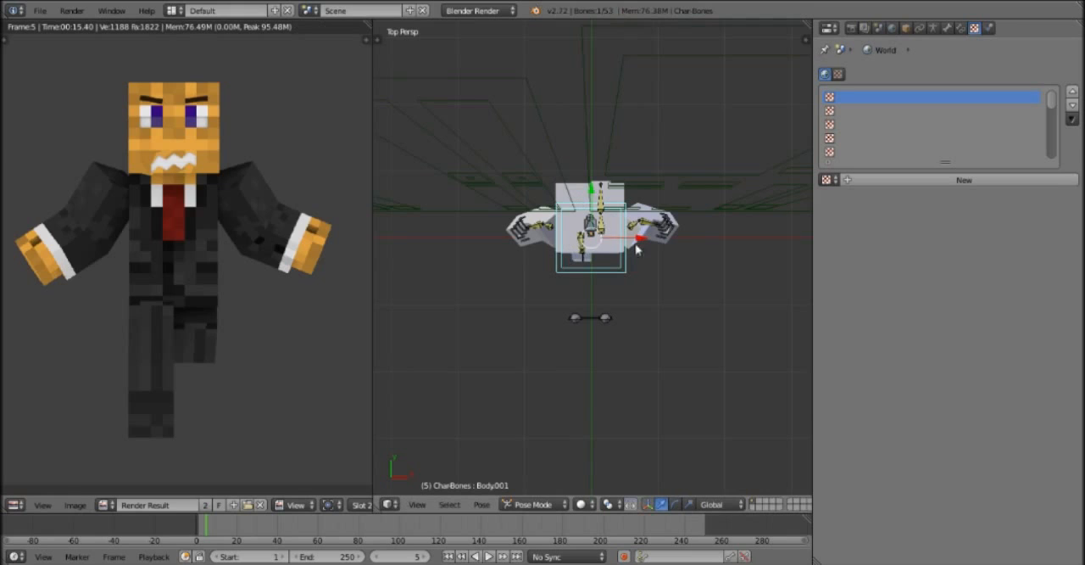
key("r")
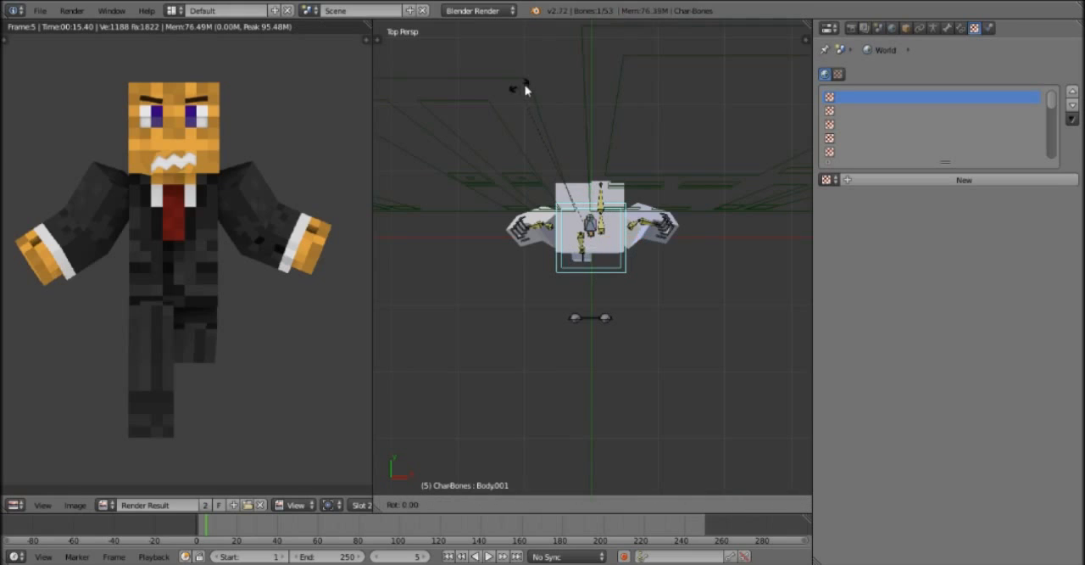
left_click(578, 88)
left_click(72, 10)
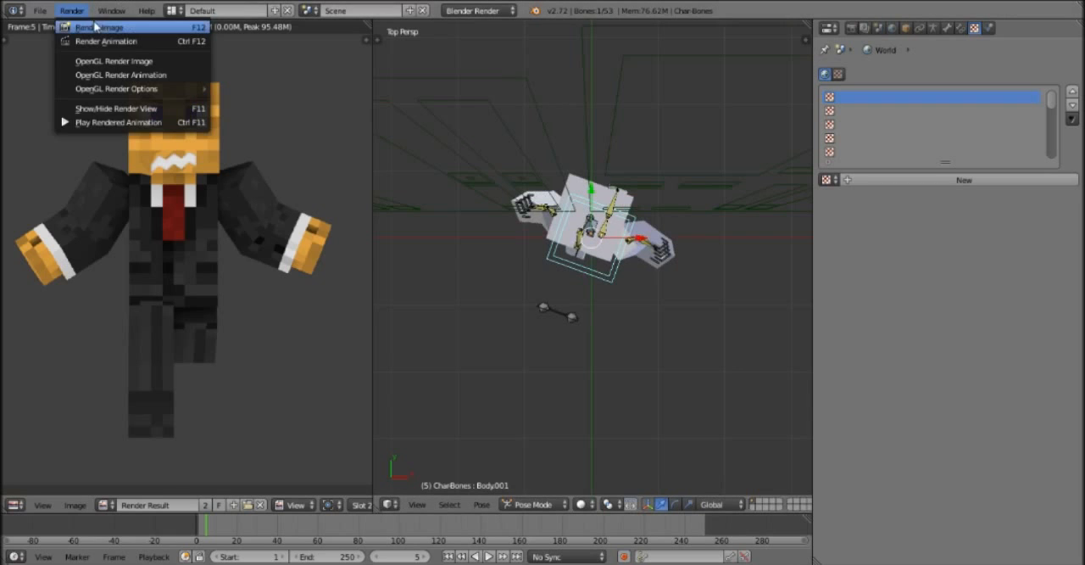
left_click(95, 27)
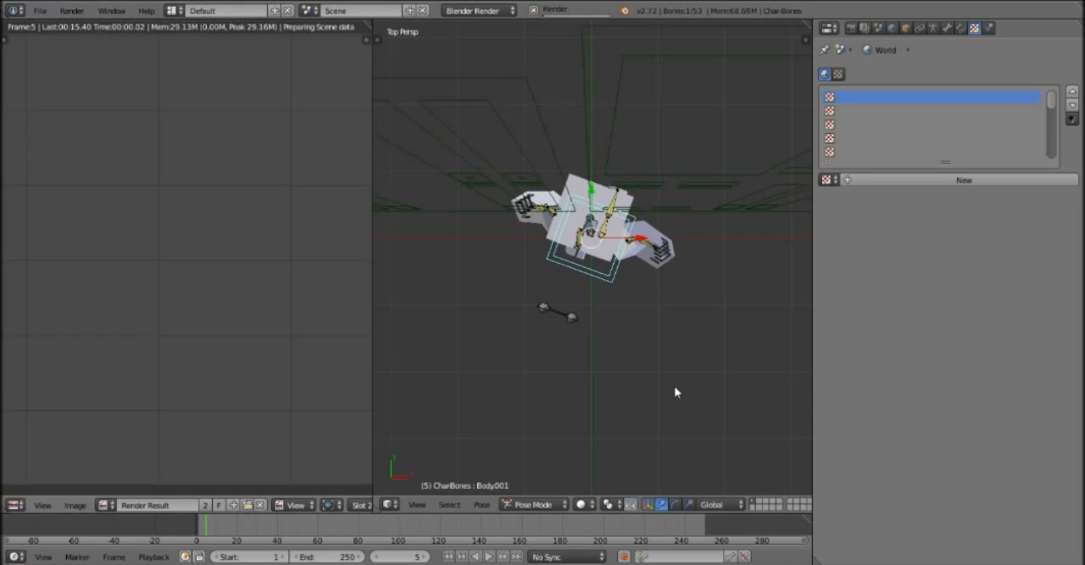
middle_click_drag(656, 339, 658, 272)
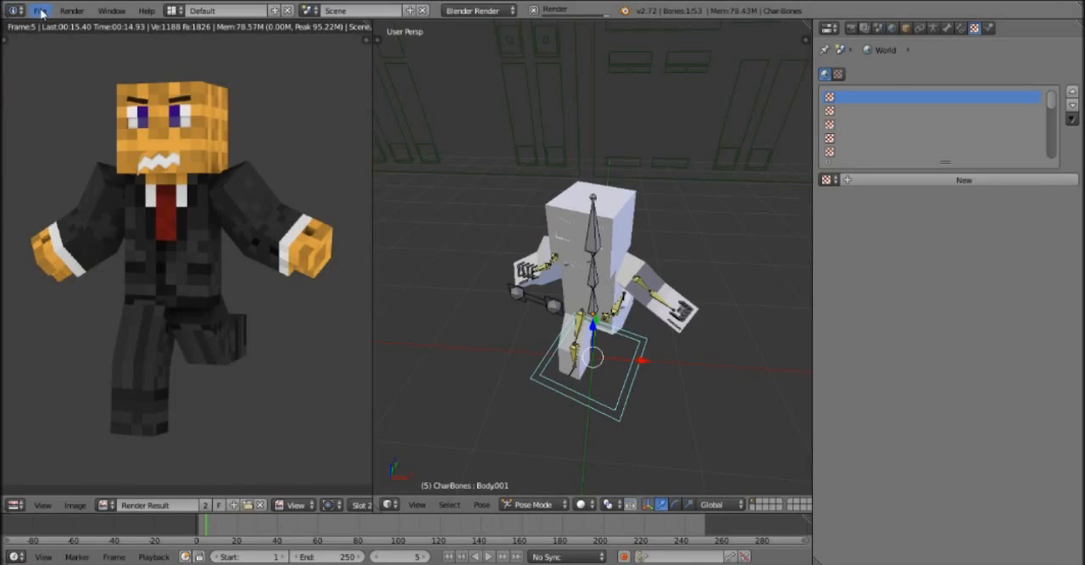
Append the Music-Disc object from Minecraft_Item_Rig.blend into the scene.
left_click(41, 12)
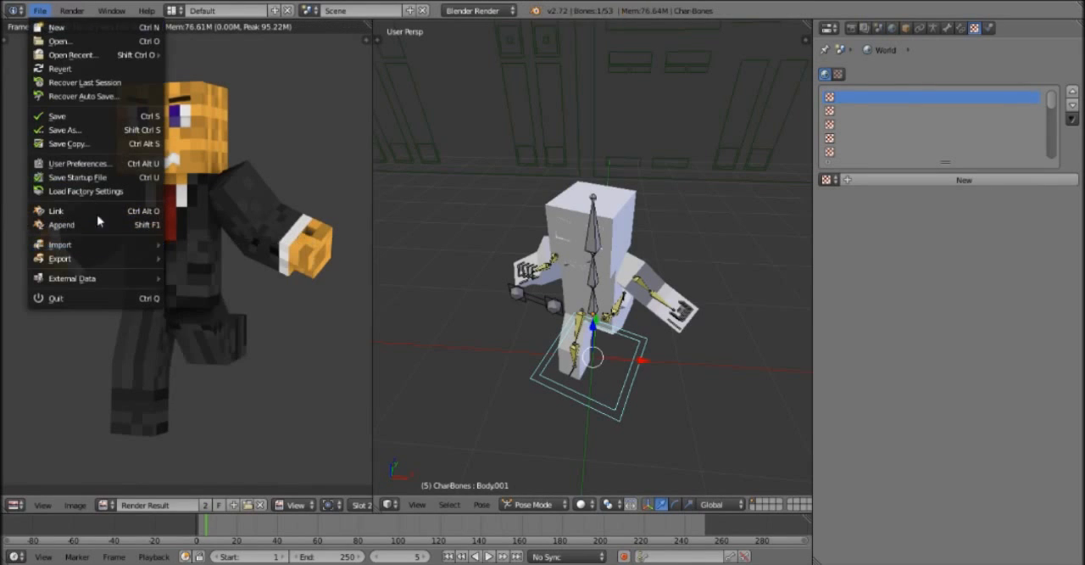
left_click(53, 226)
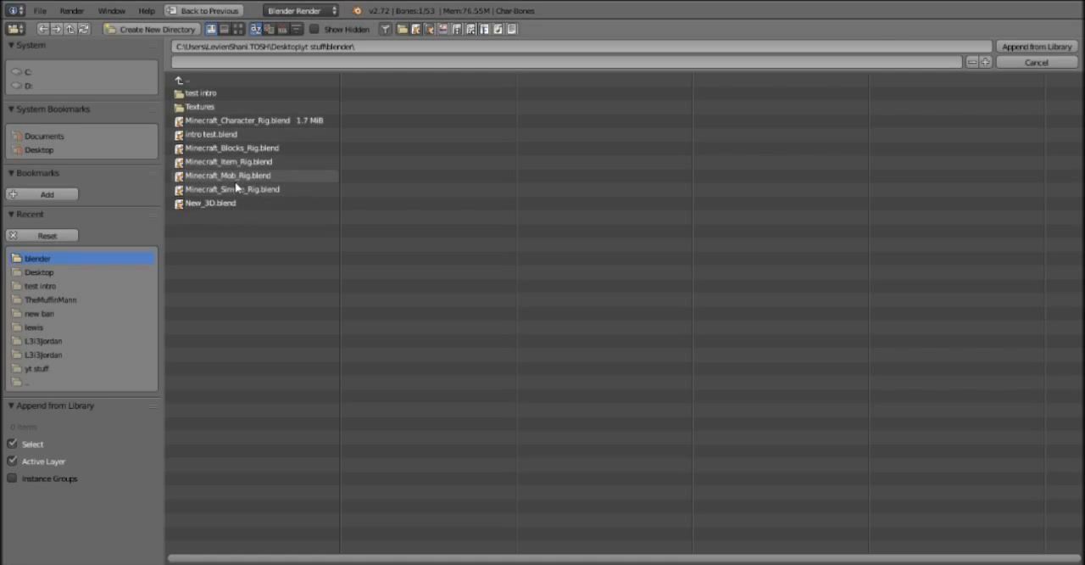
left_click(216, 163)
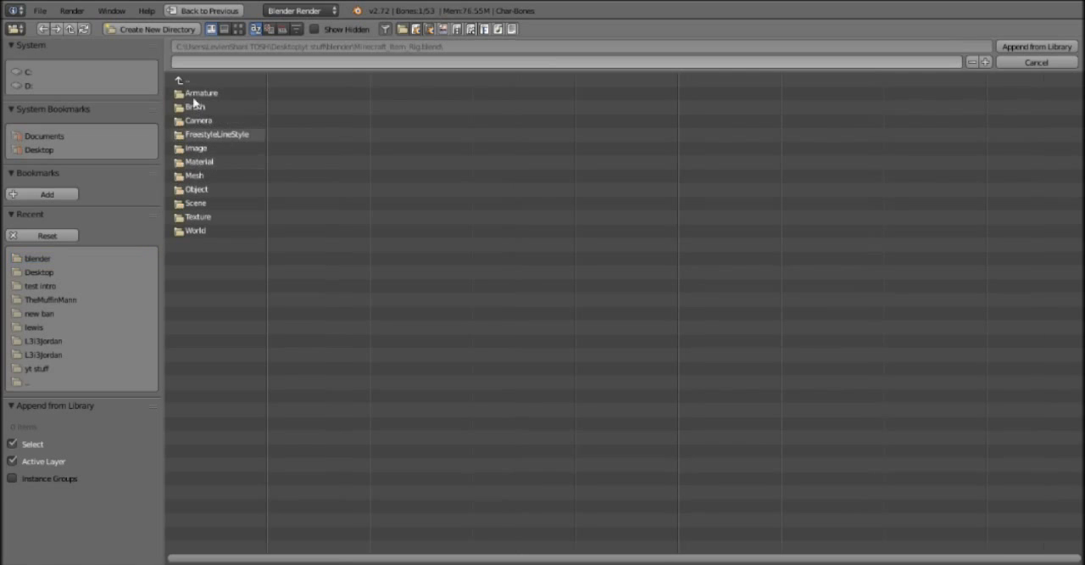
left_click(195, 190)
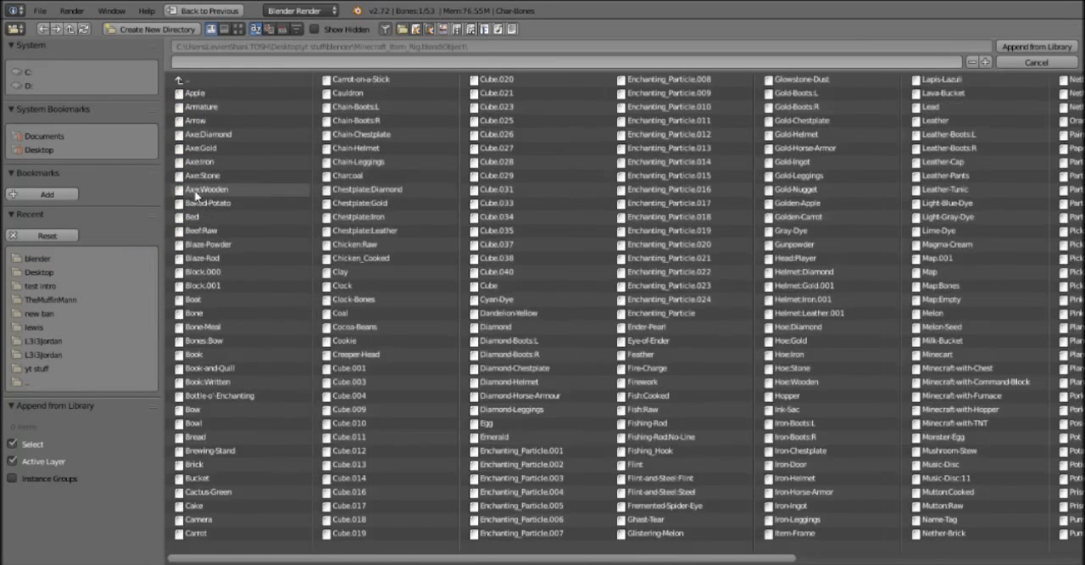
left_click_drag(376, 559, 631, 532)
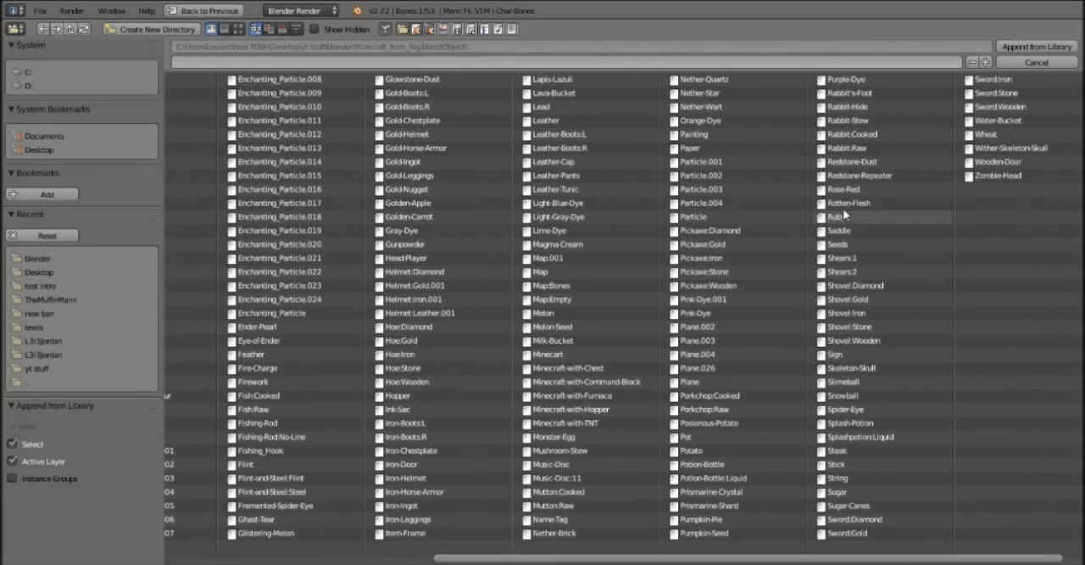
left_click(572, 438)
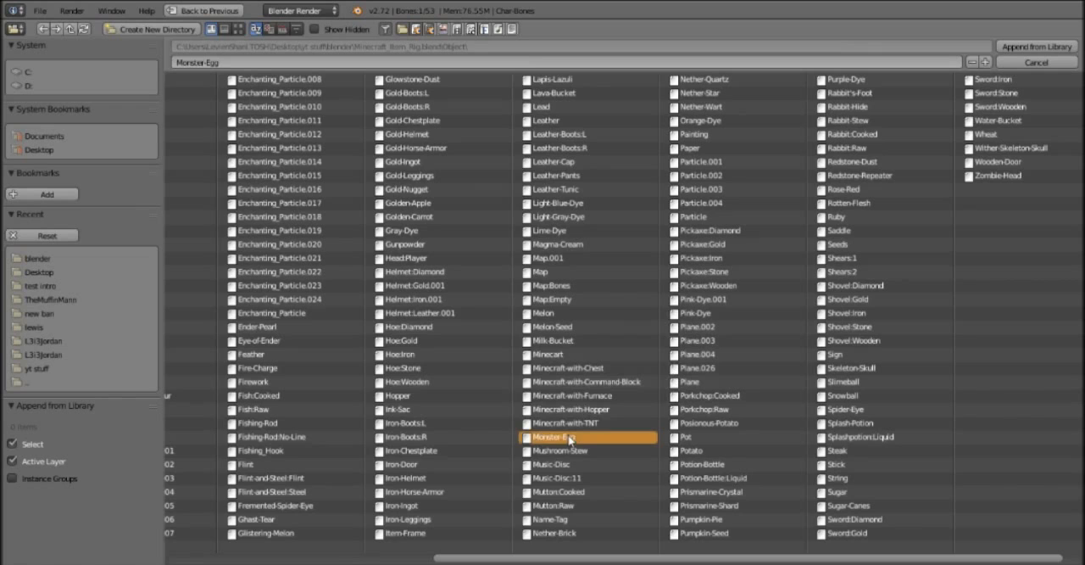
double_click(556, 466)
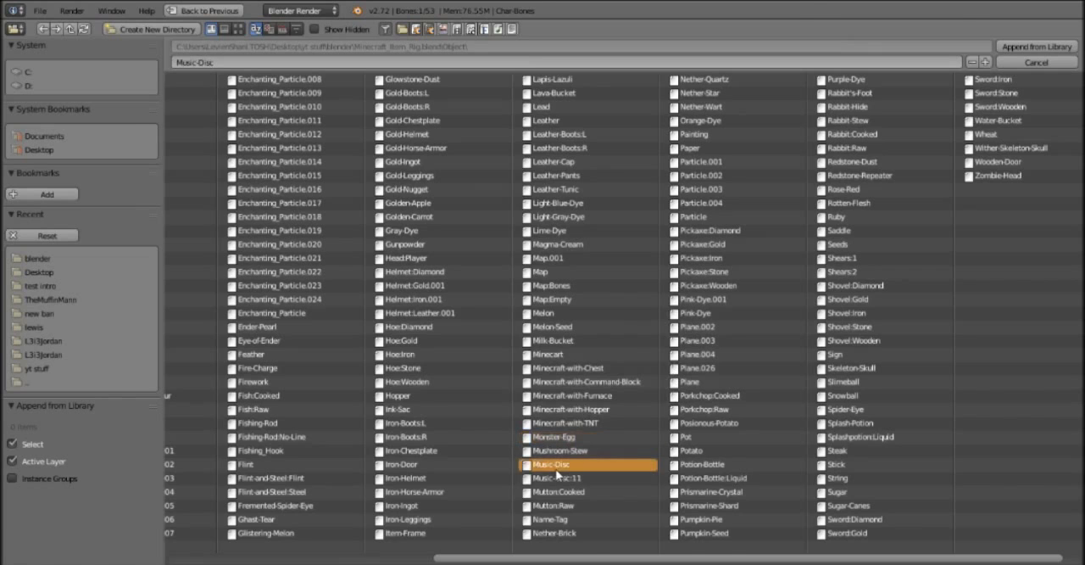
Rotate the music disc to X -24° and Y -75°, place it in the character's left hand at X 0.83231, Y -0.29073, Z 1.22059, and render.
right_click(421, 240)
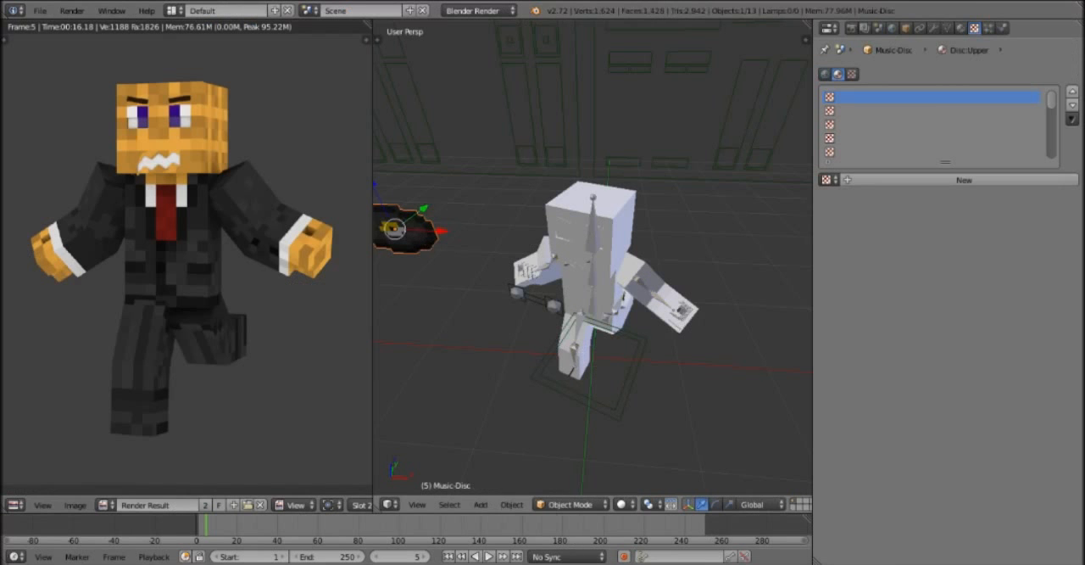
left_click(906, 28)
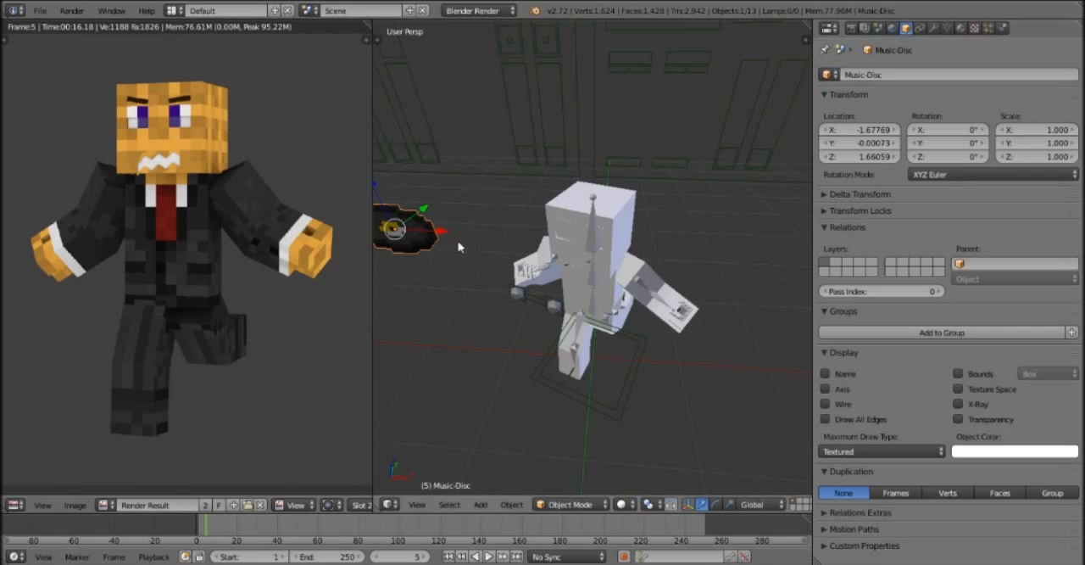
key("g")
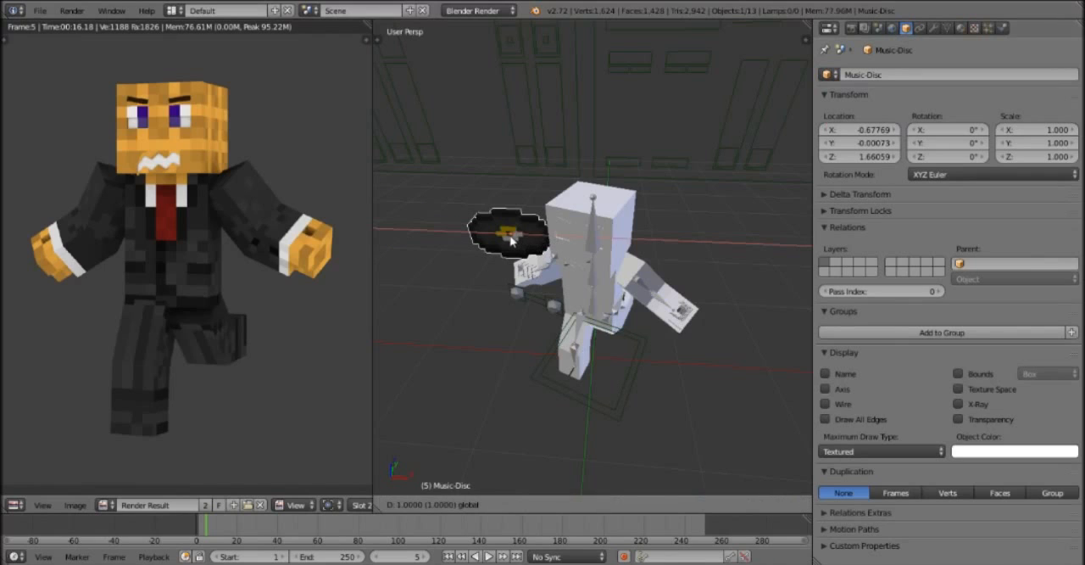
left_click(692, 189)
left_click_drag(882, 131, 861, 144)
left_click(881, 159)
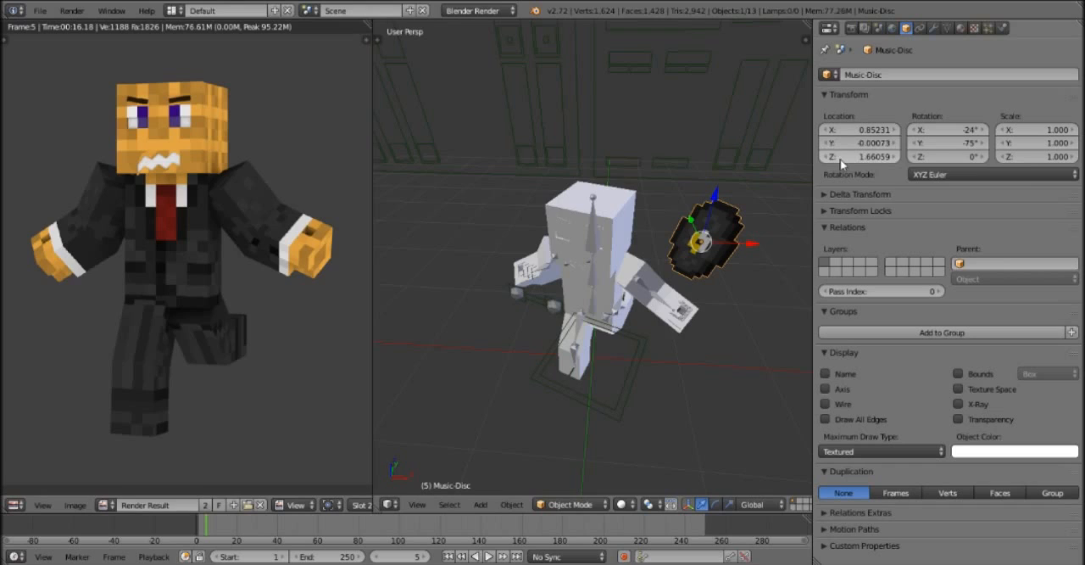
left_click_drag(868, 159, 853, 129)
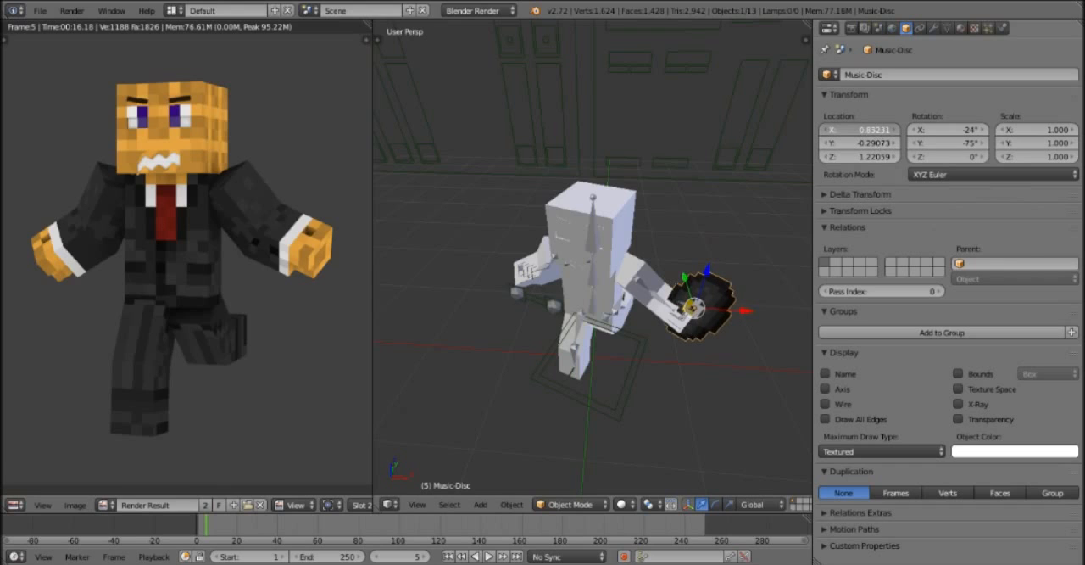
left_click(69, 10)
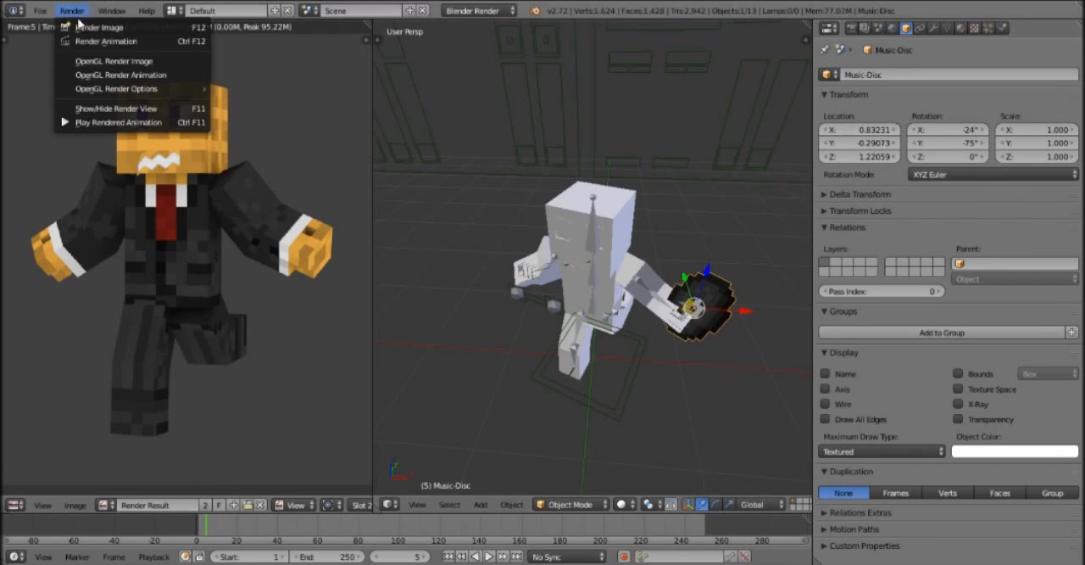
left_click(89, 27)
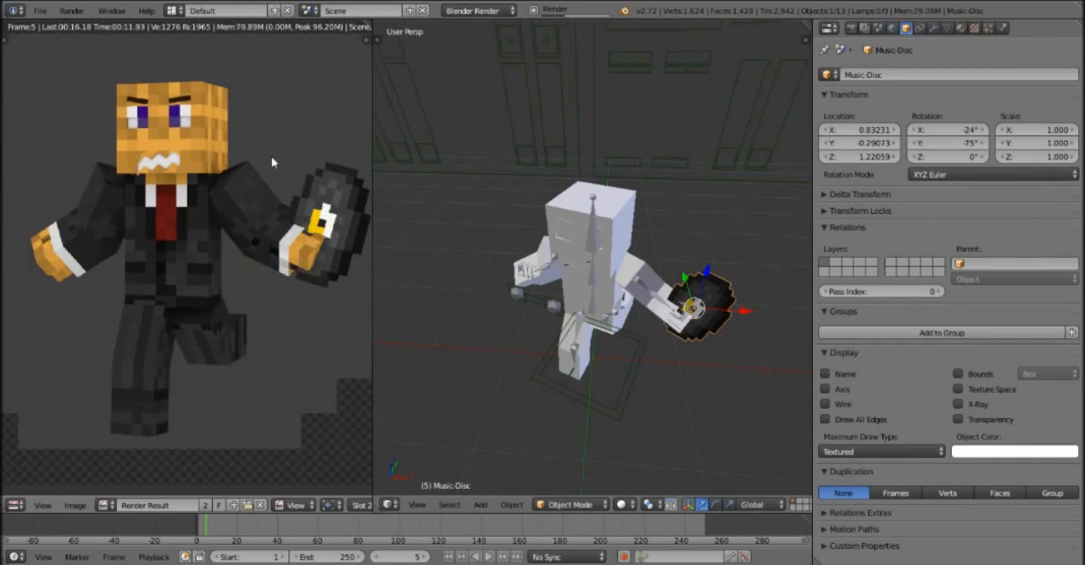
left_click(40, 11)
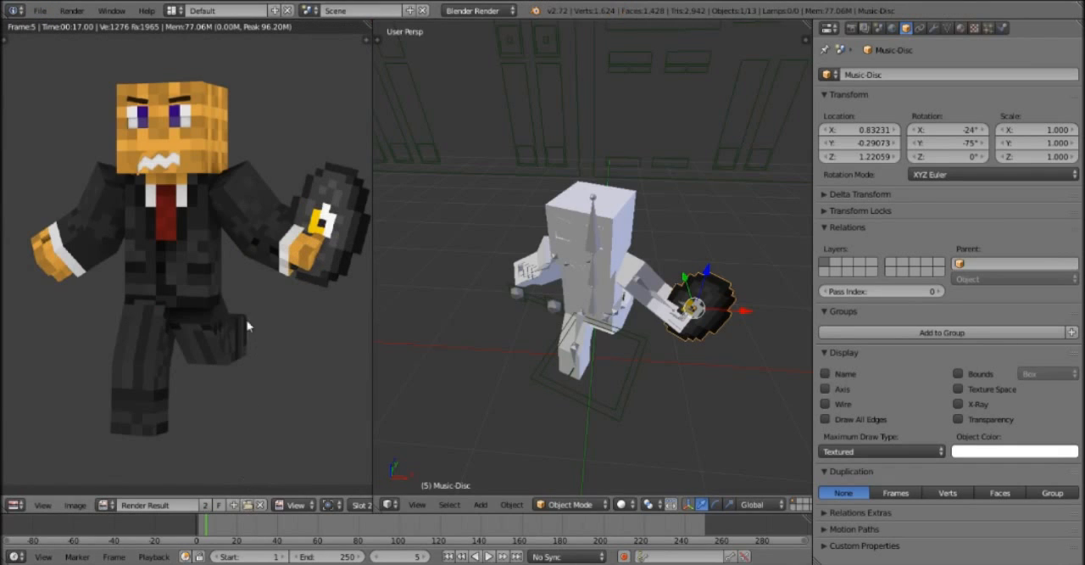
Add a plane mesh to the scene as a backdrop for the character.
middle_click_drag(585, 426, 596, 404)
scroll(596, 405, "down", 1)
scroll(593, 402, "up", 2)
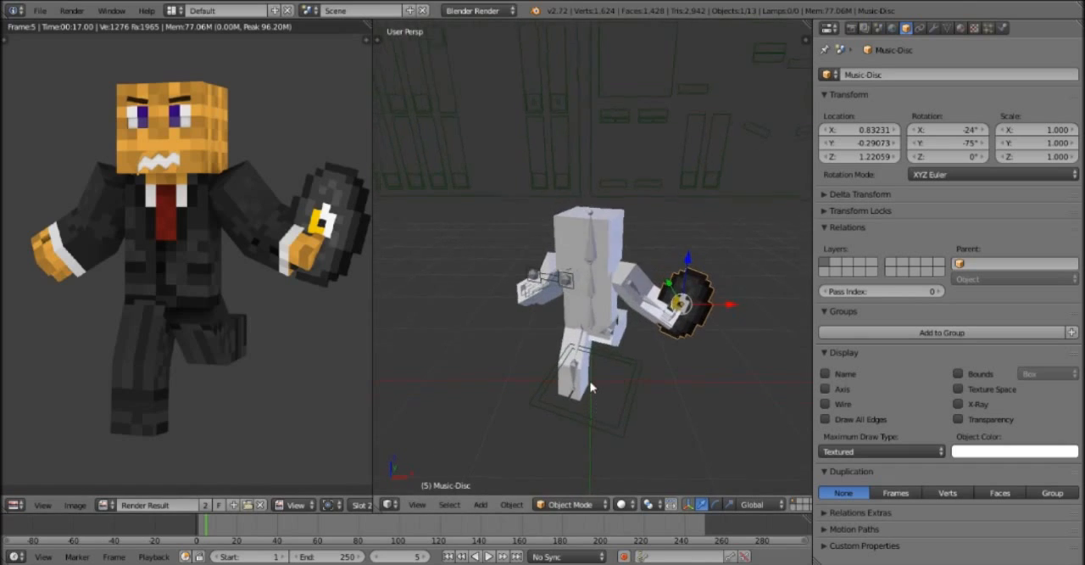
left_click(481, 504)
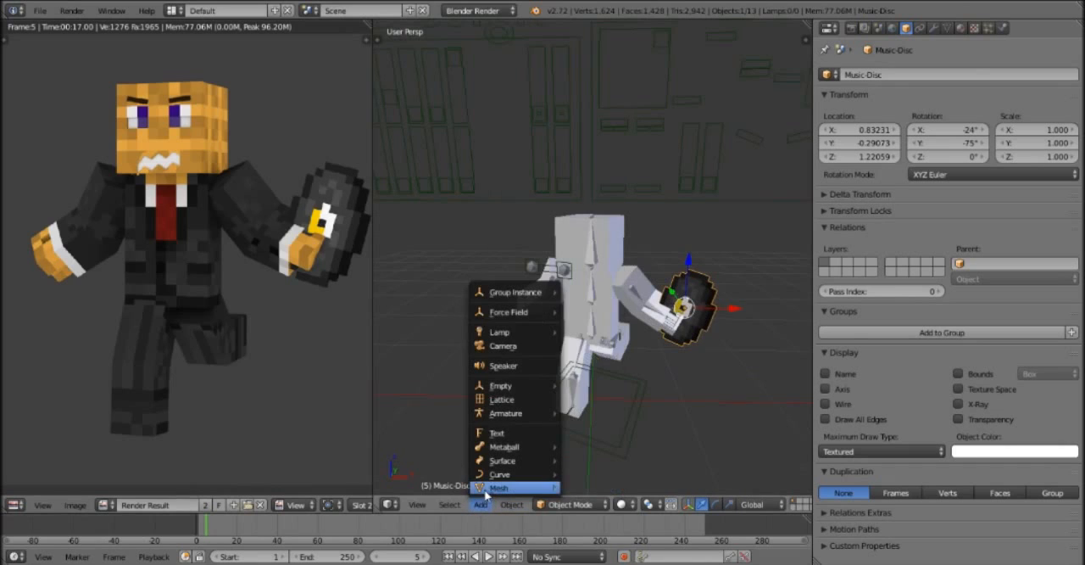
mouse_move(515, 490)
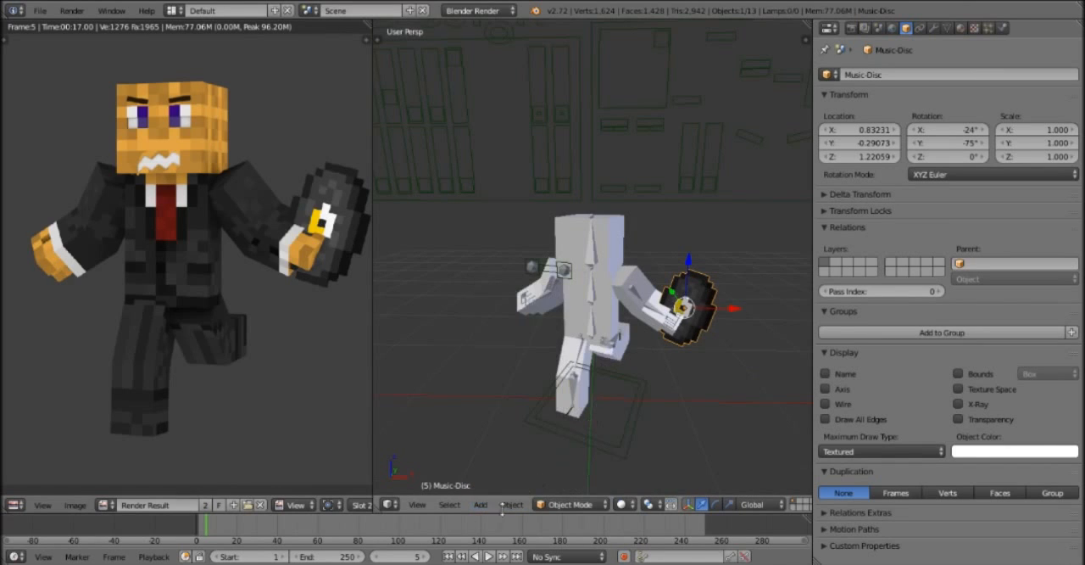
left_click(477, 504)
mouse_move(504, 489)
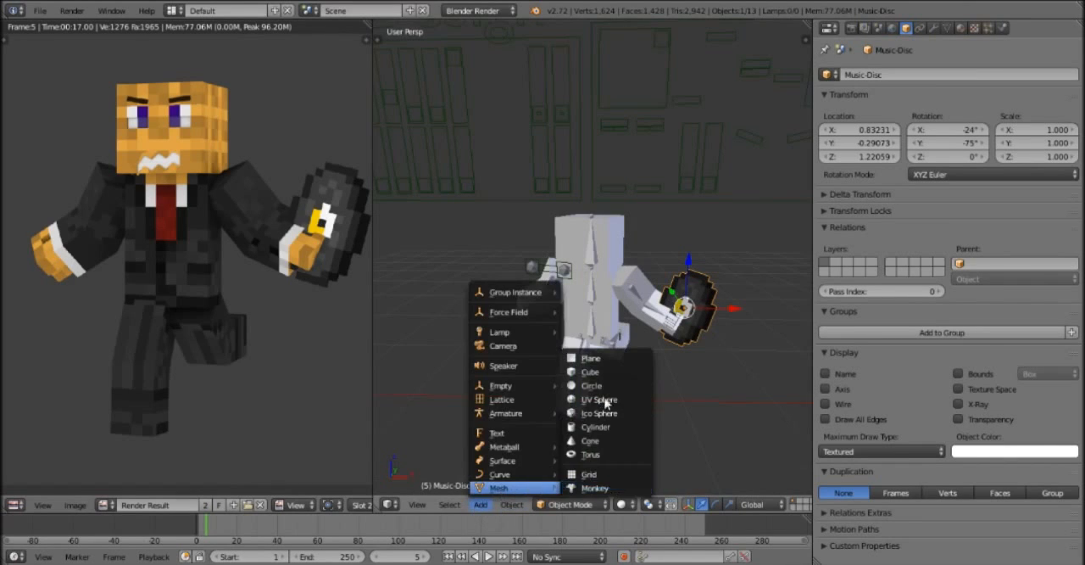
left_click(607, 361)
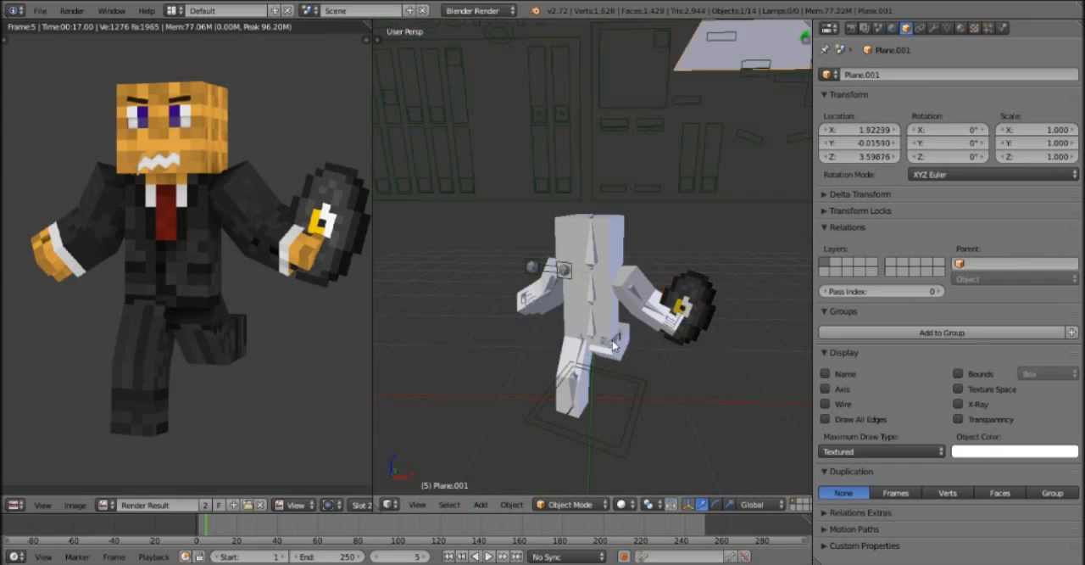
Rotate the new plane 90° about the X axis so it stands upright.
scroll(611, 352, "down", 2)
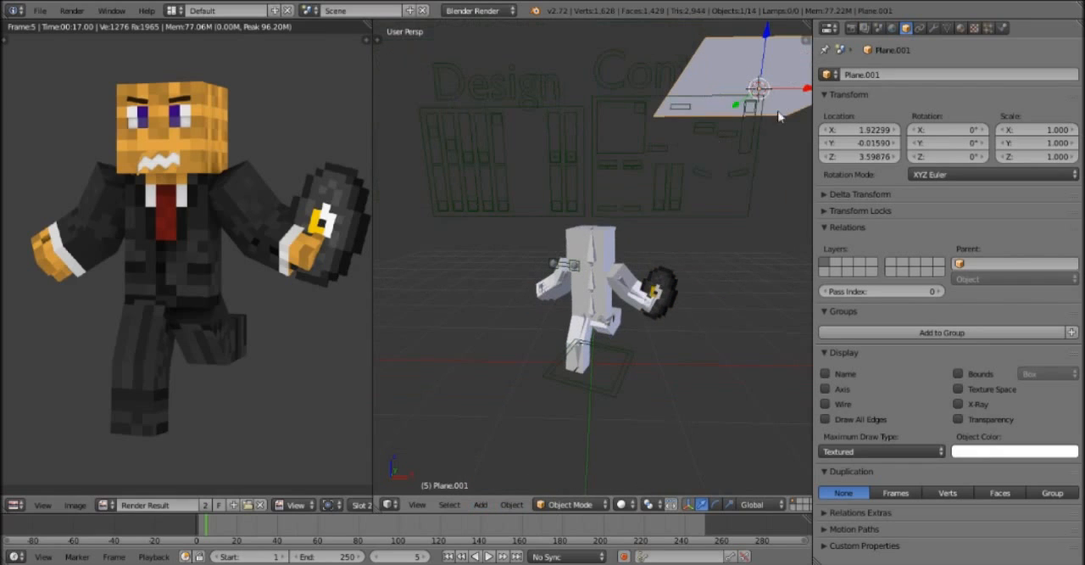
key("r")
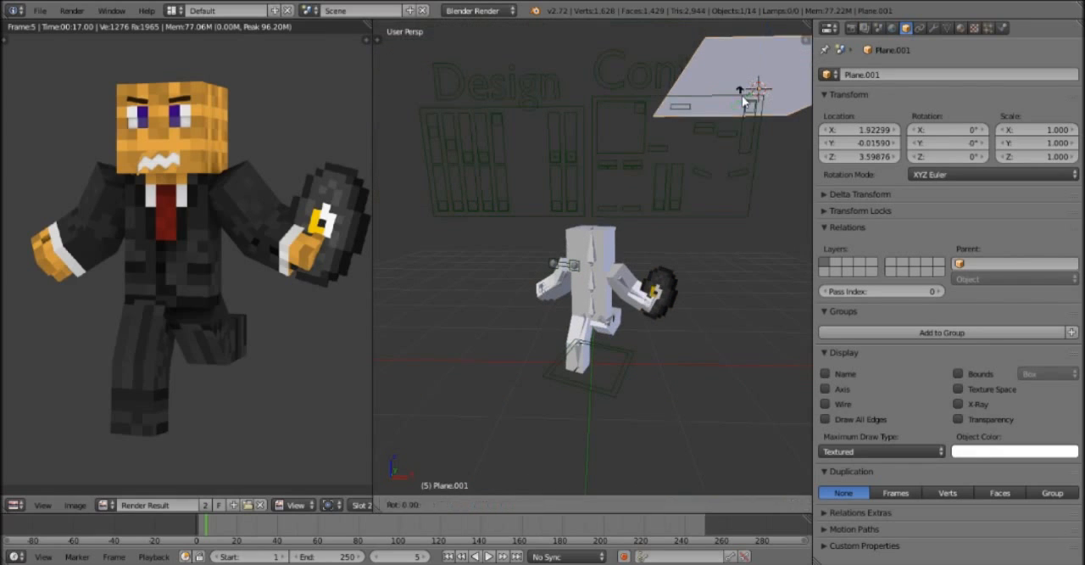
type("x90")
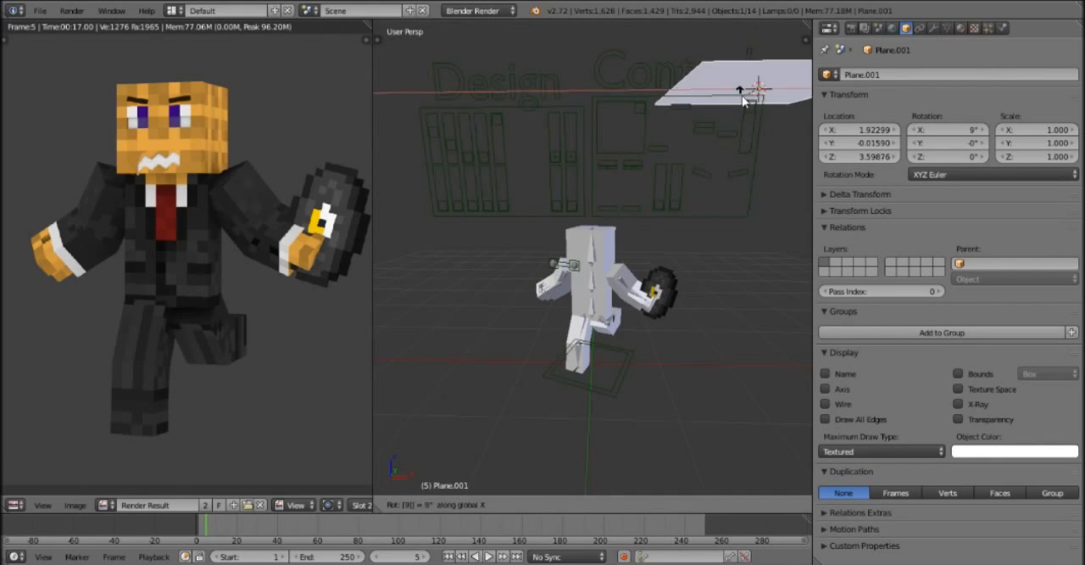
key("Return")
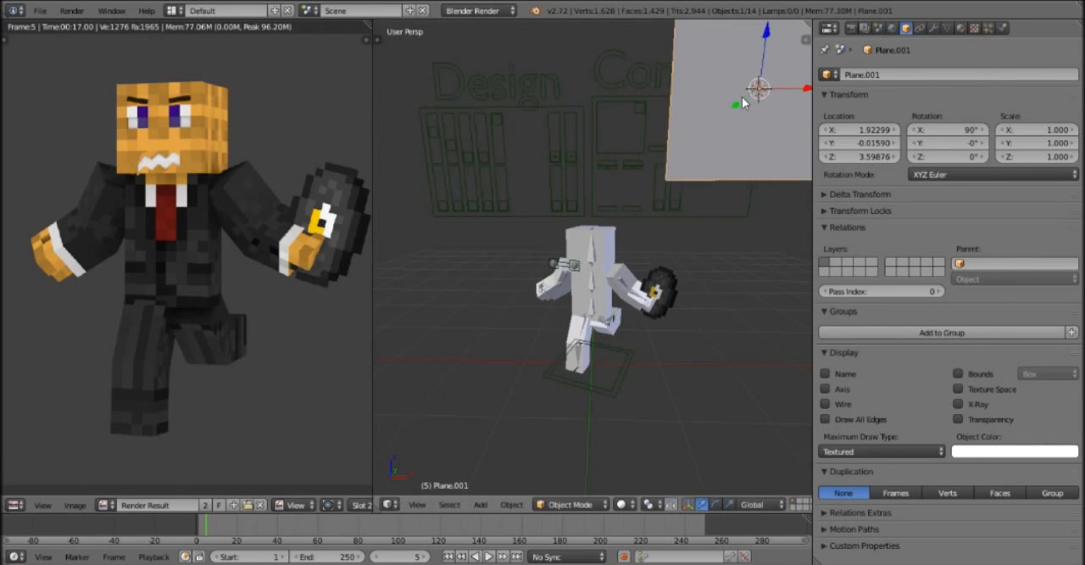
Move the upright plane behind the character along the Y axis to 0.98410.
middle_click_drag(695, 232, 541, 241)
key("KP_7")
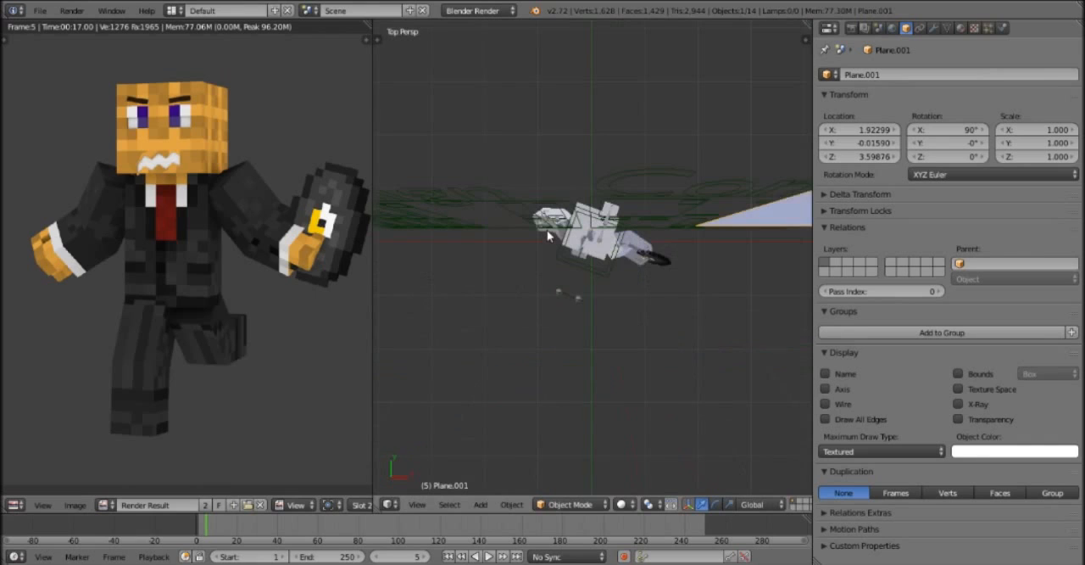
key("KP_3")
scroll(549, 225, "down", 3)
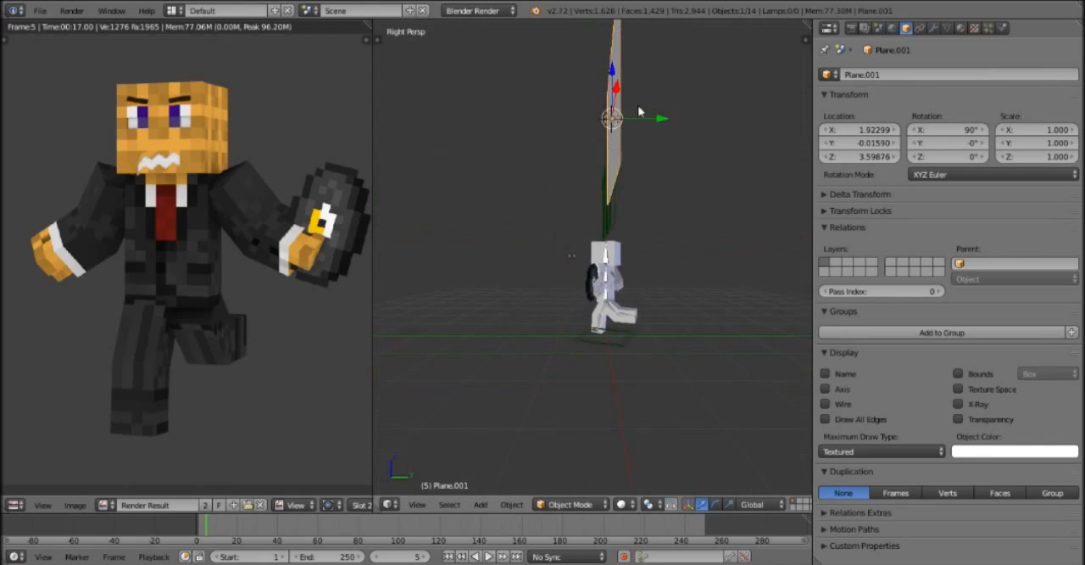
left_click_drag(671, 124, 736, 129, "ctrl")
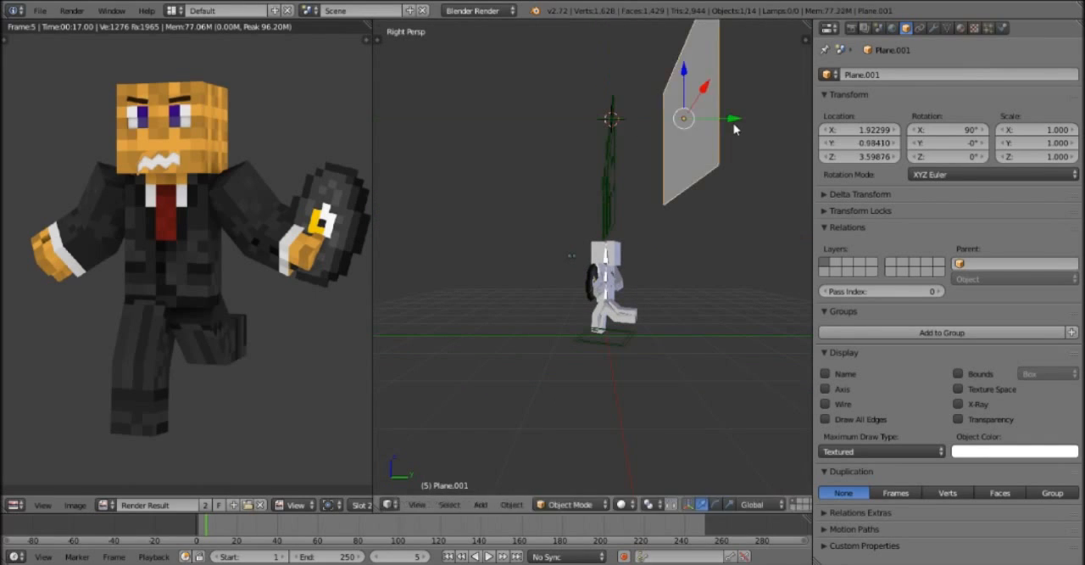
key("KP_1")
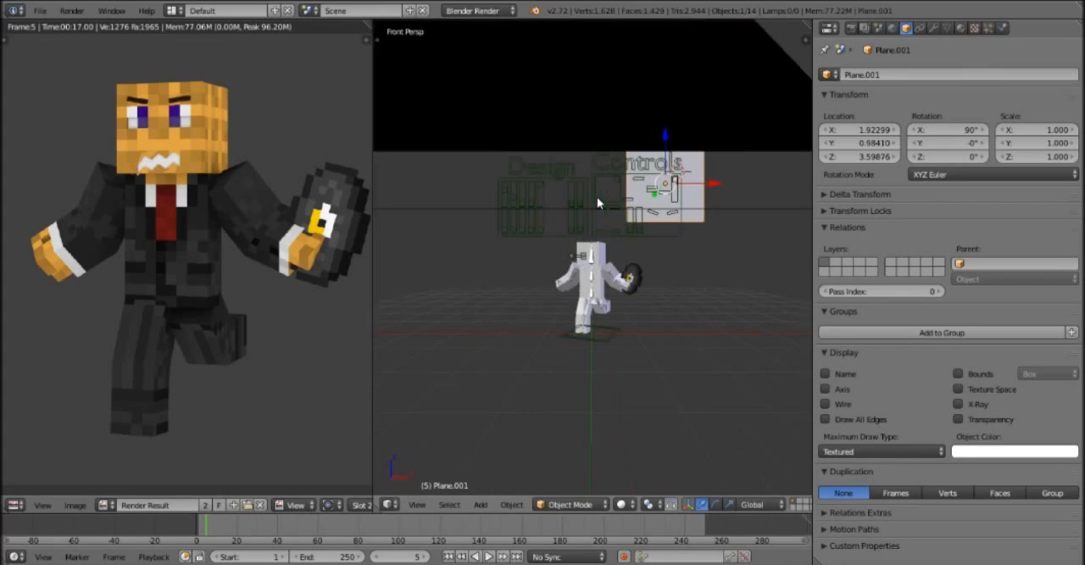
In the camera view, scale the plane to -9.1 on all axes so it fills the background behind the character.
key("KP_0")
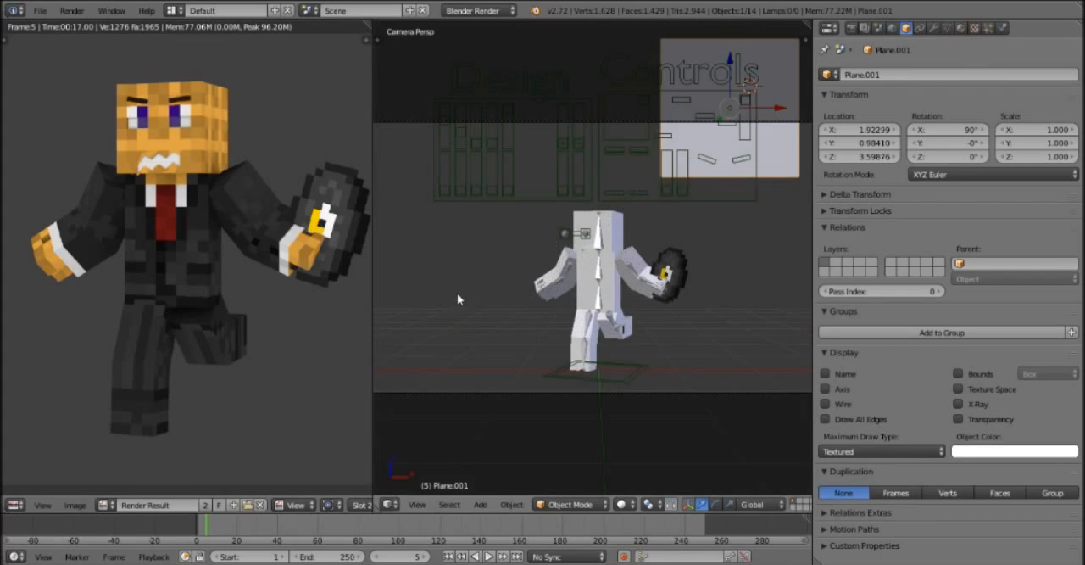
key("s")
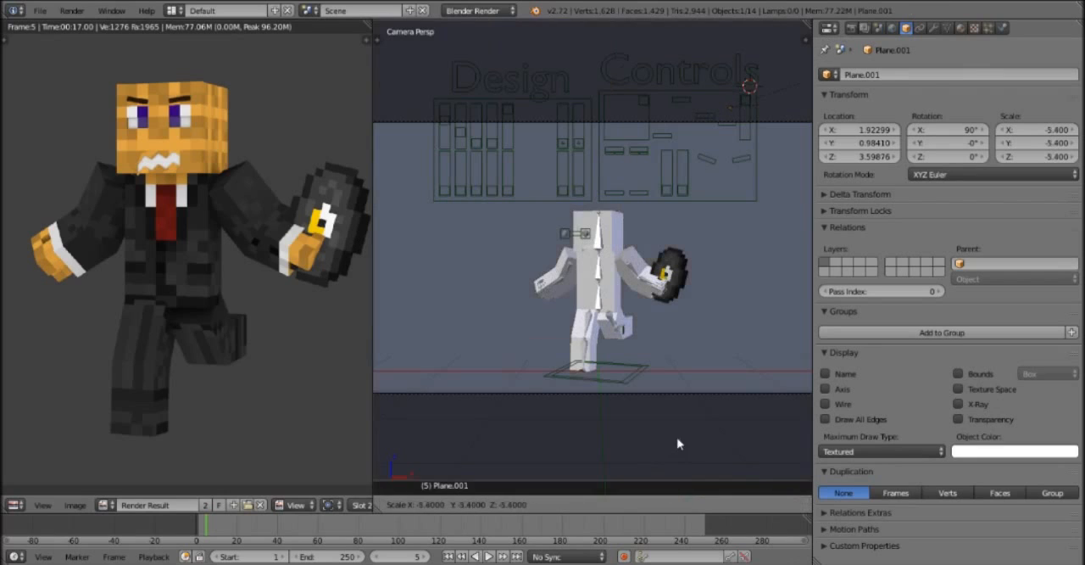
left_click(694, 450)
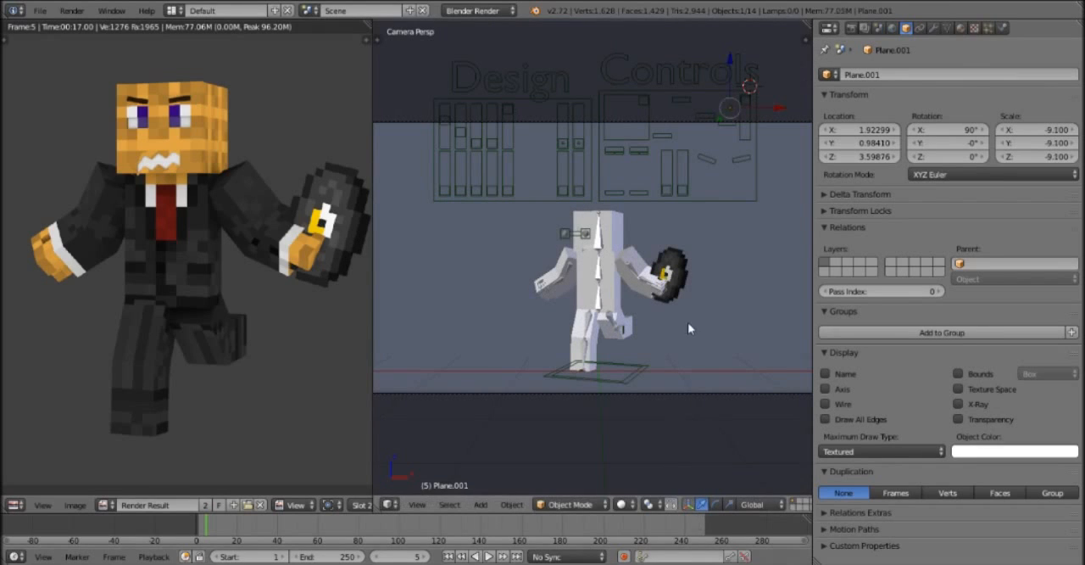
left_click(688, 367)
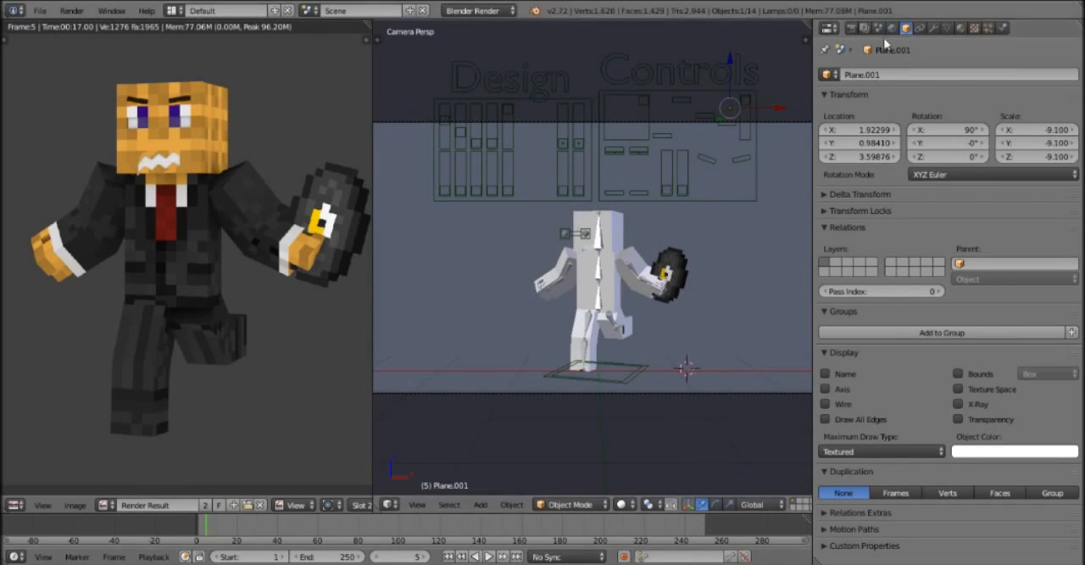
Add a new material to the backdrop plane and set its diffuse colour to bright blue.
left_click(961, 28)
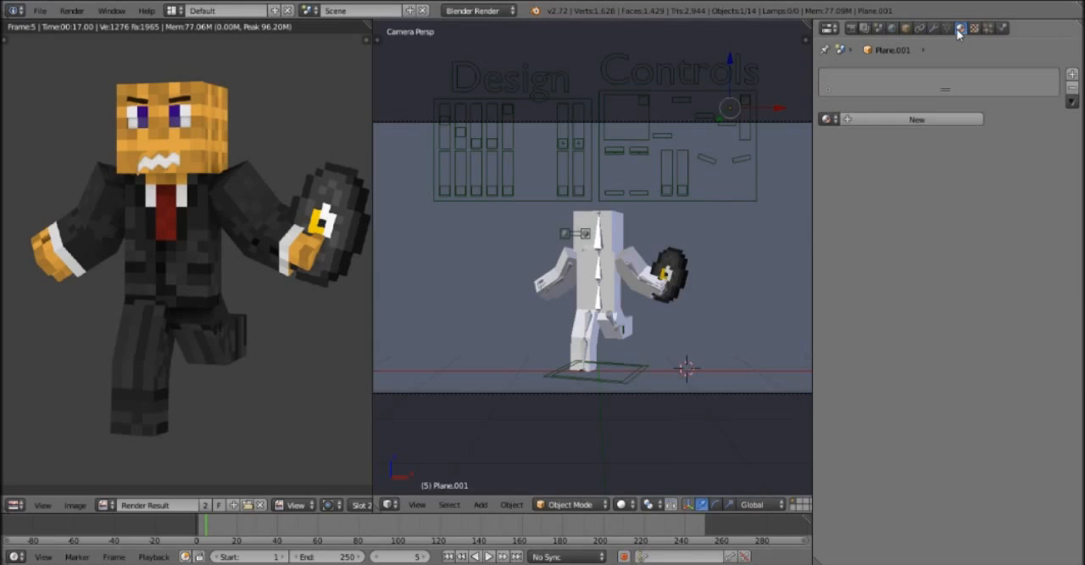
left_click(918, 119)
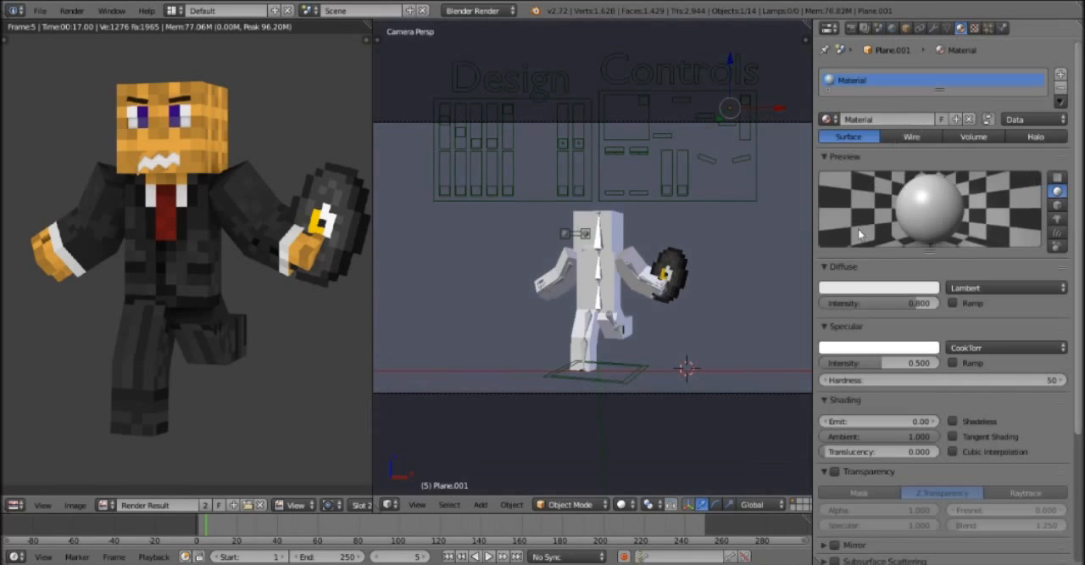
left_click(894, 291)
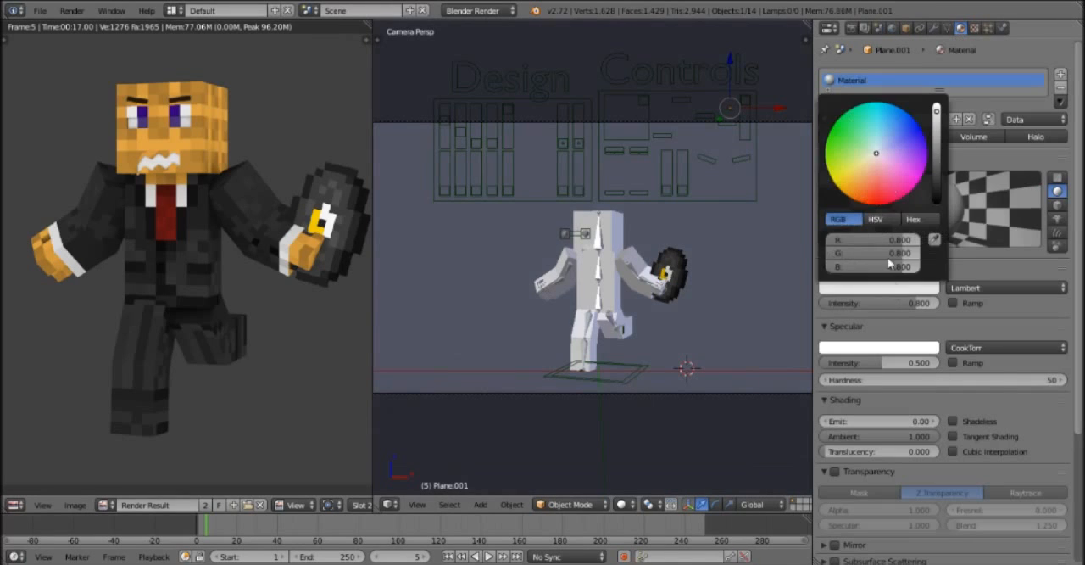
left_click(866, 161)
mouse_move(843, 175)
left_mouse_down()
mouse_move(889, 190)
mouse_move(880, 208)
left_mouse_up()
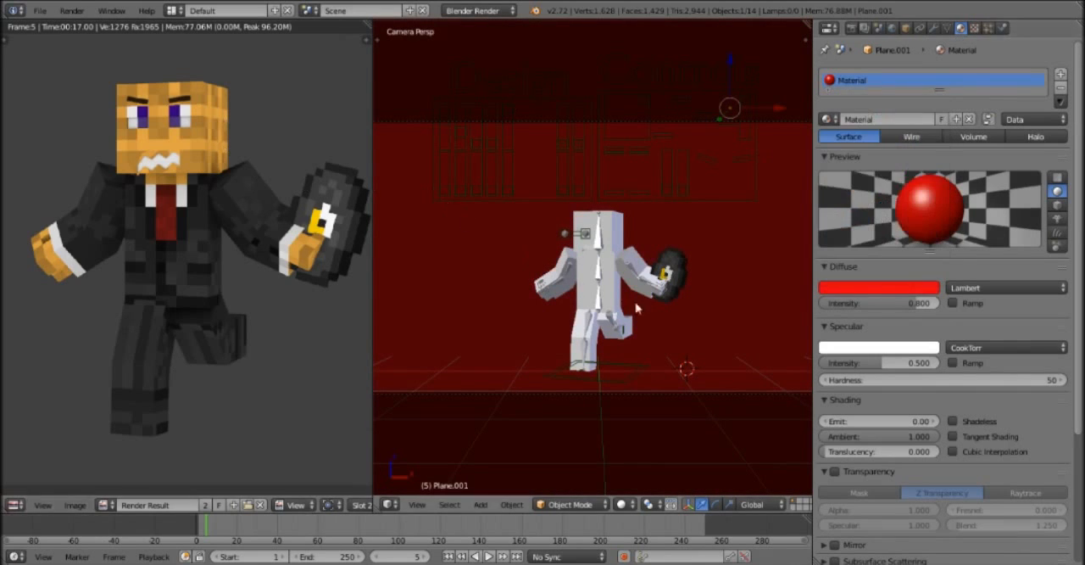
left_click(899, 288)
left_click_drag(879, 204, 905, 110)
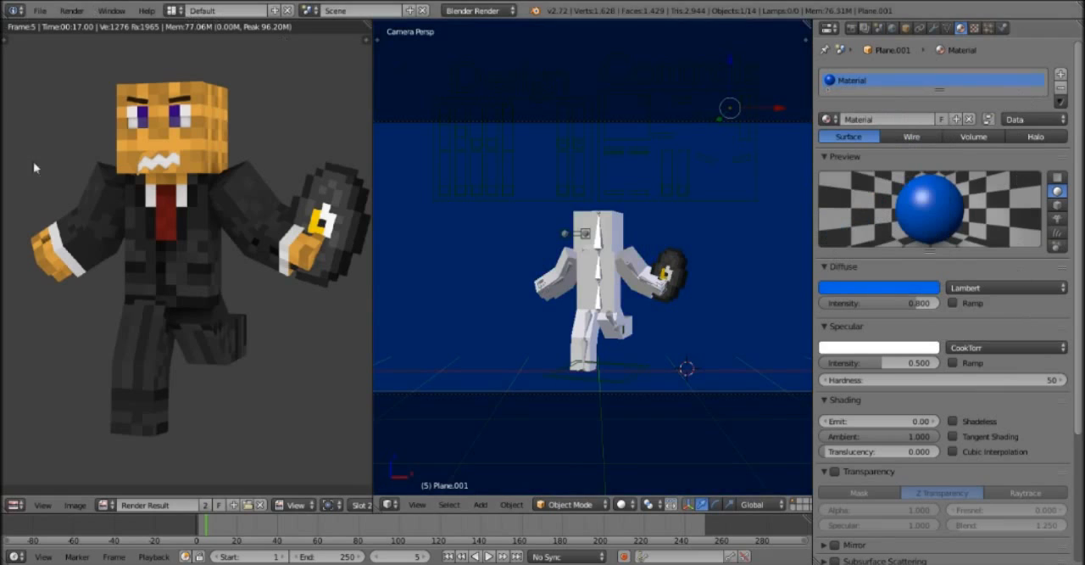
Render the current frame as a still image of the character against the blue backdrop.
left_click(72, 11)
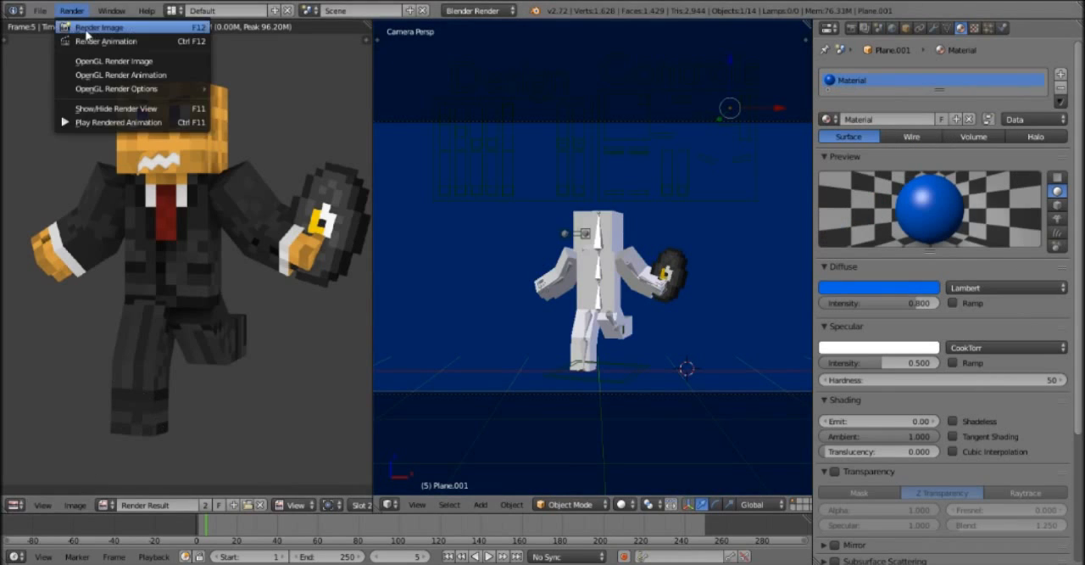
left_click(87, 30)
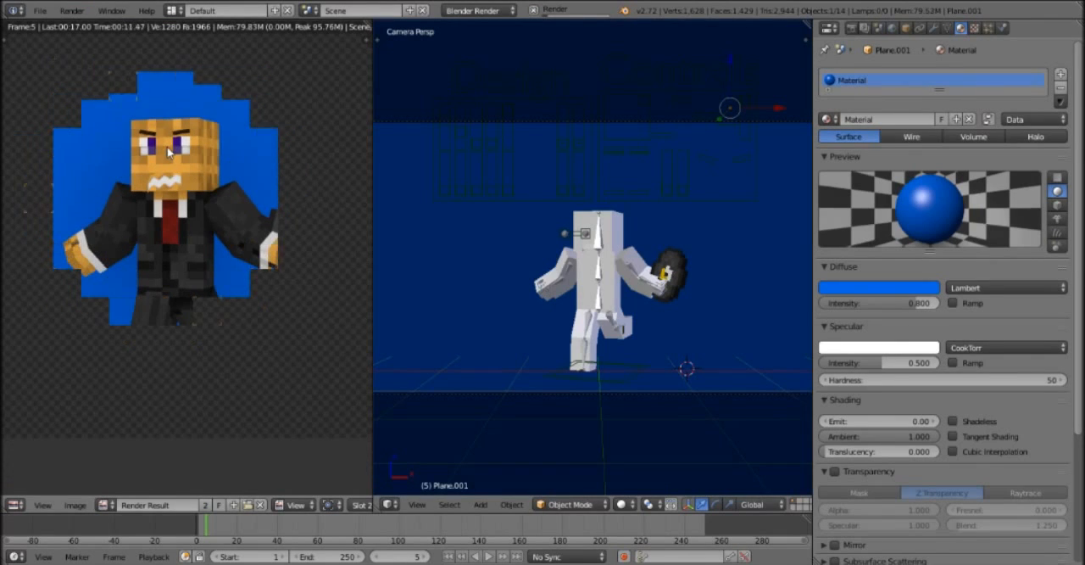
scroll(168, 151, "up", 1)
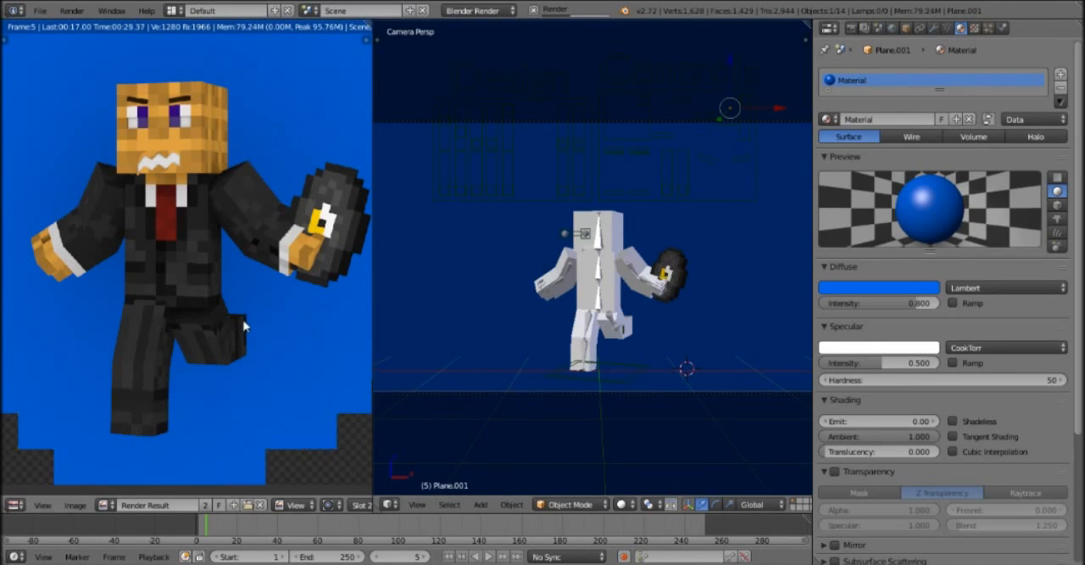
scroll(240, 325, "down", 1)
scroll(241, 325, "down", 1)
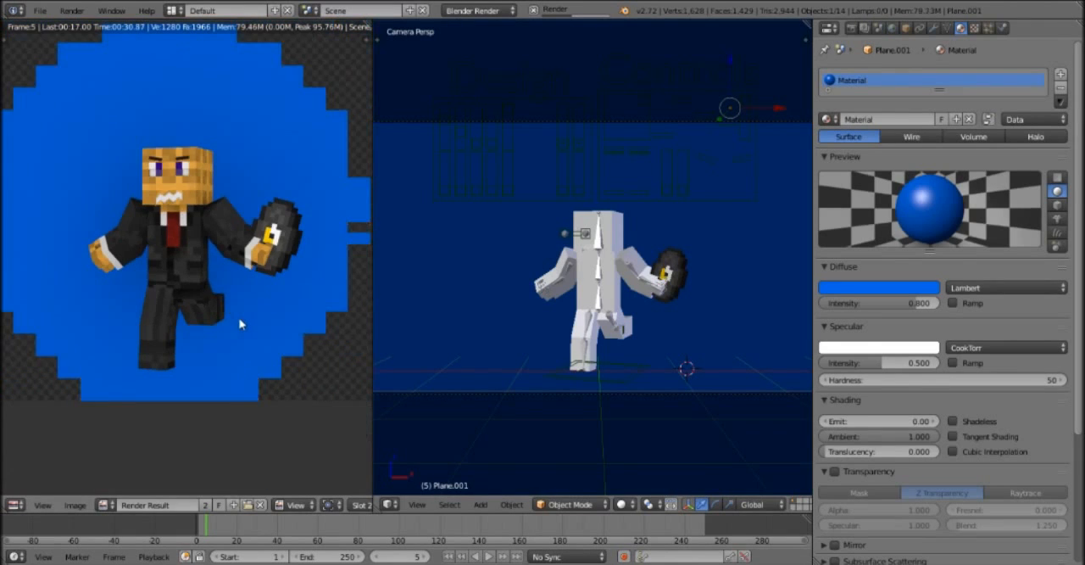
scroll(241, 325, "down", 1)
scroll(240, 323, "down", 1)
scroll(229, 329, "down", 1)
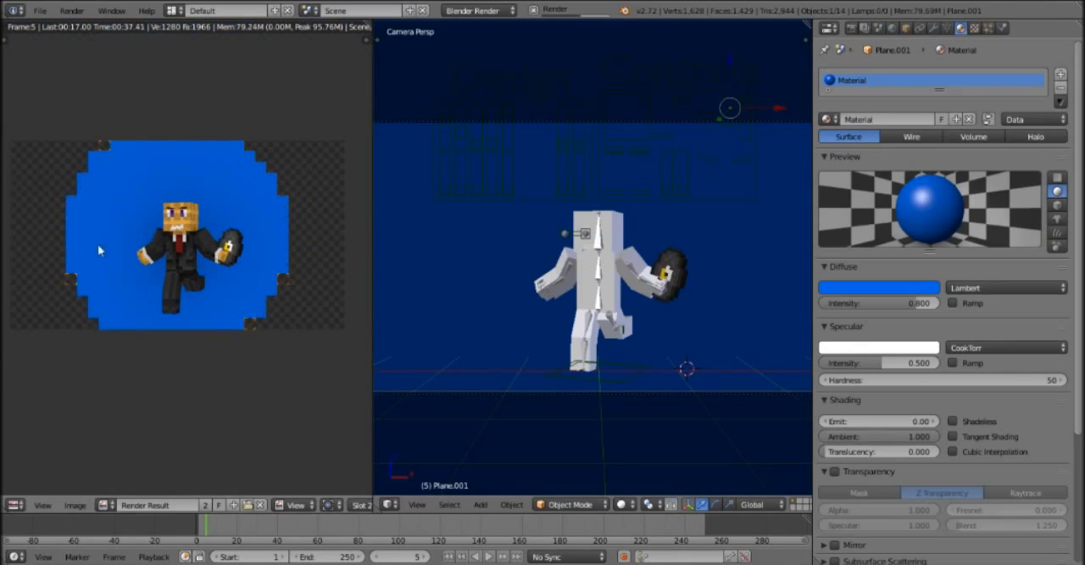
left_click(75, 508)
left_click(74, 508)
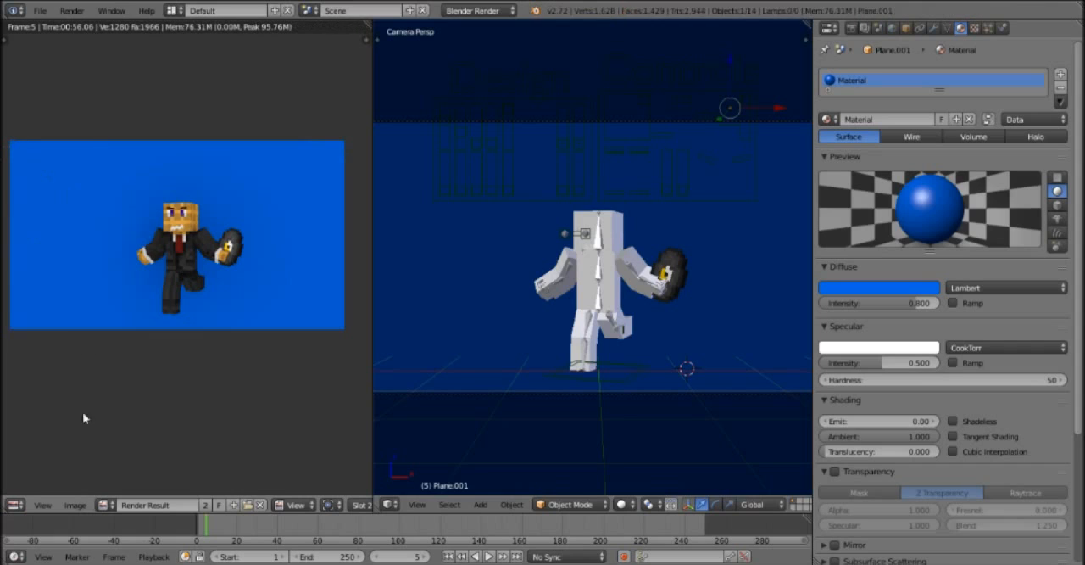
left_click(75, 505)
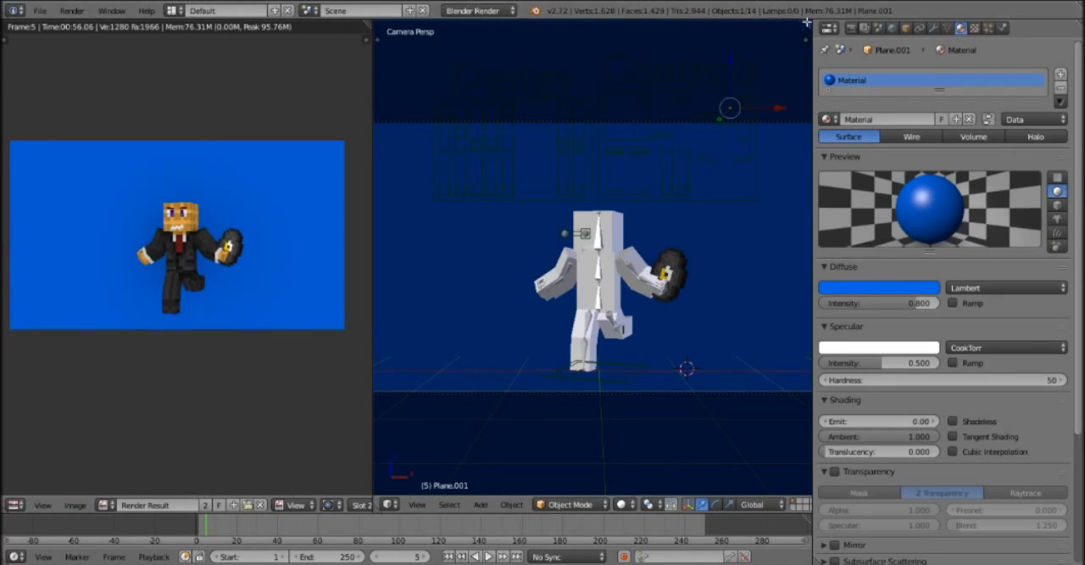
Split a second area off the 3D viewport and shrink it to a narrow strip.
left_click_drag(801, 25, 735, 43)
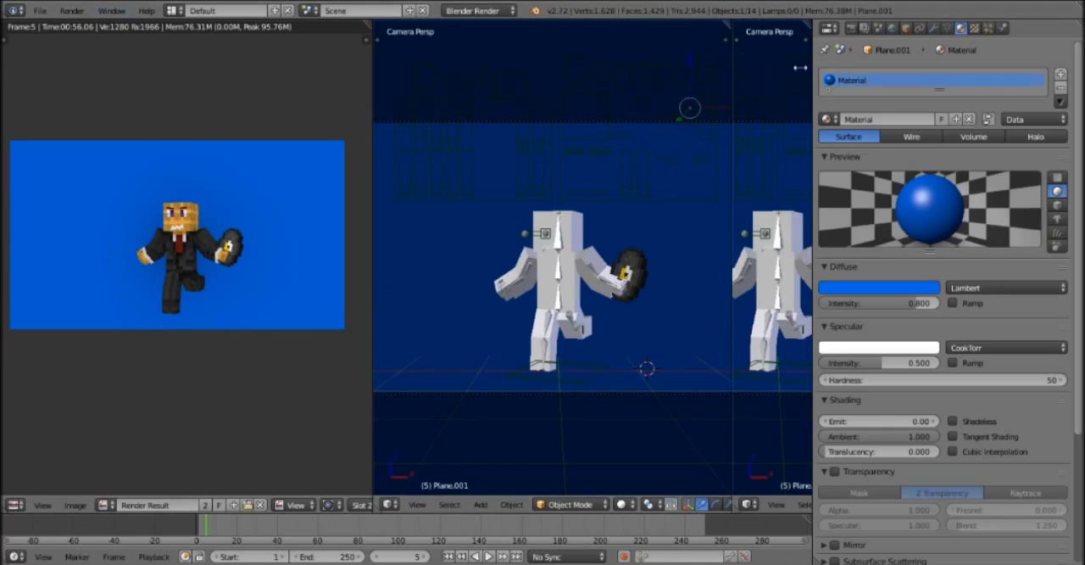
left_click_drag(731, 48, 803, 47)
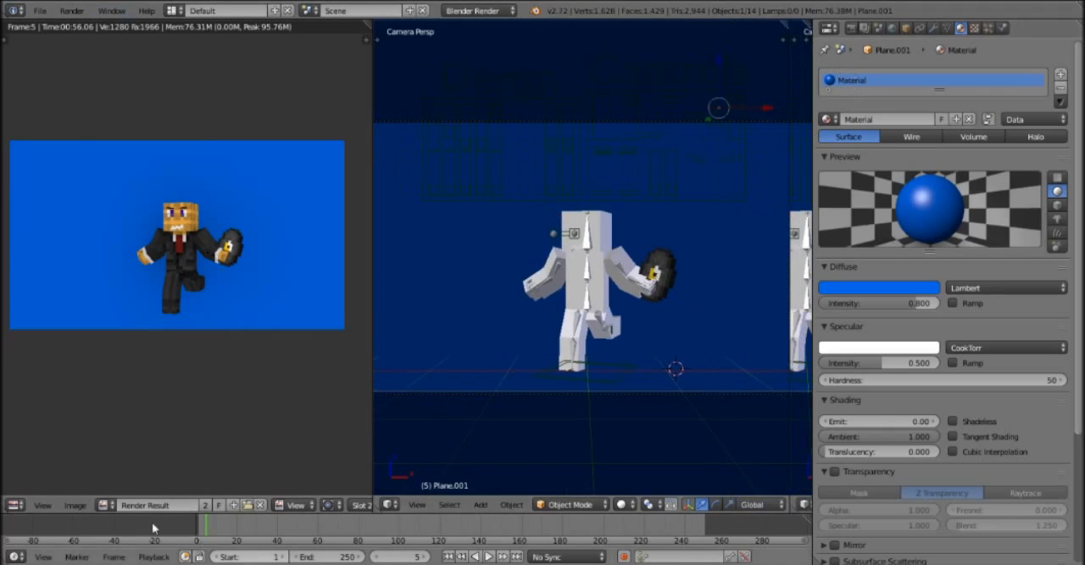
Save the rendered image as untitled.jpg in the test folder on the desktop.
left_click(75, 505)
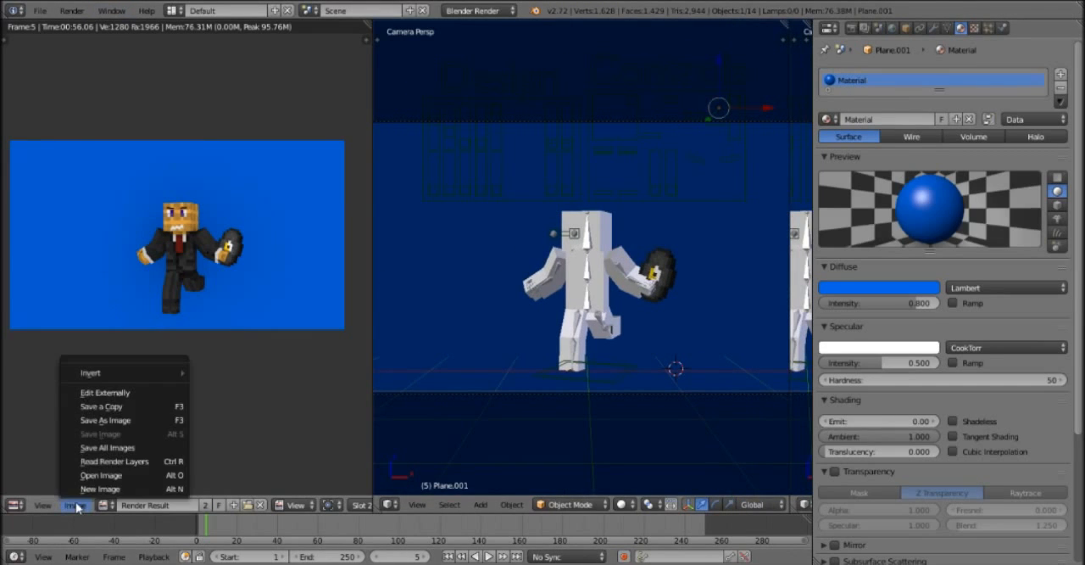
left_click(125, 420)
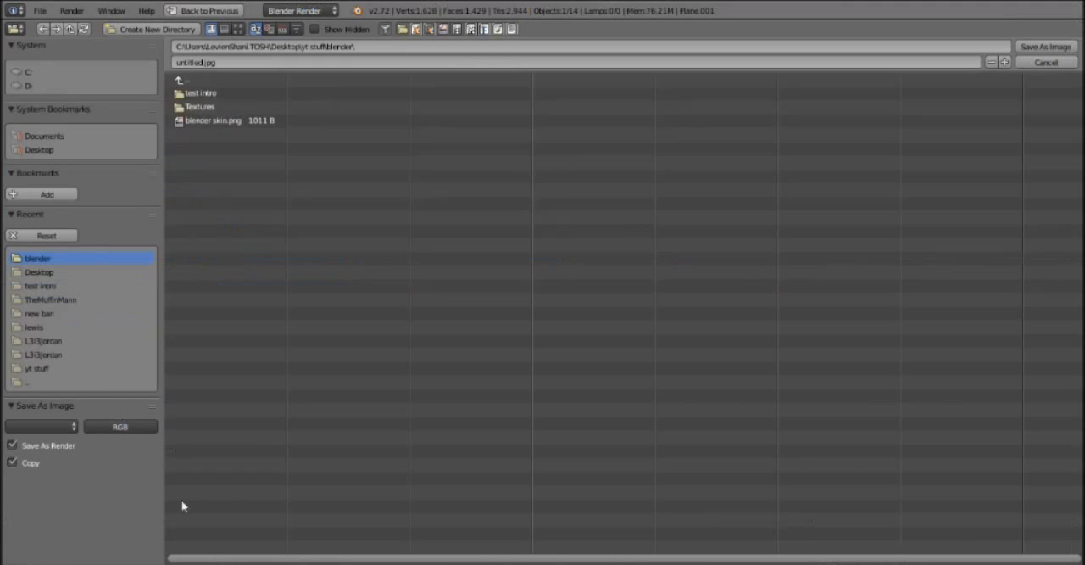
left_click(188, 81)
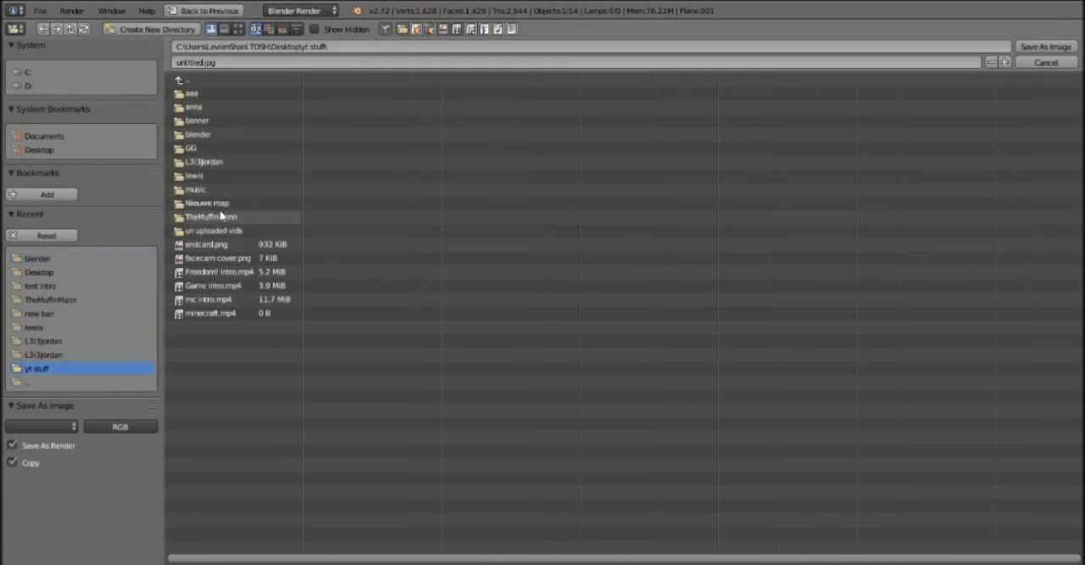
left_click(198, 80)
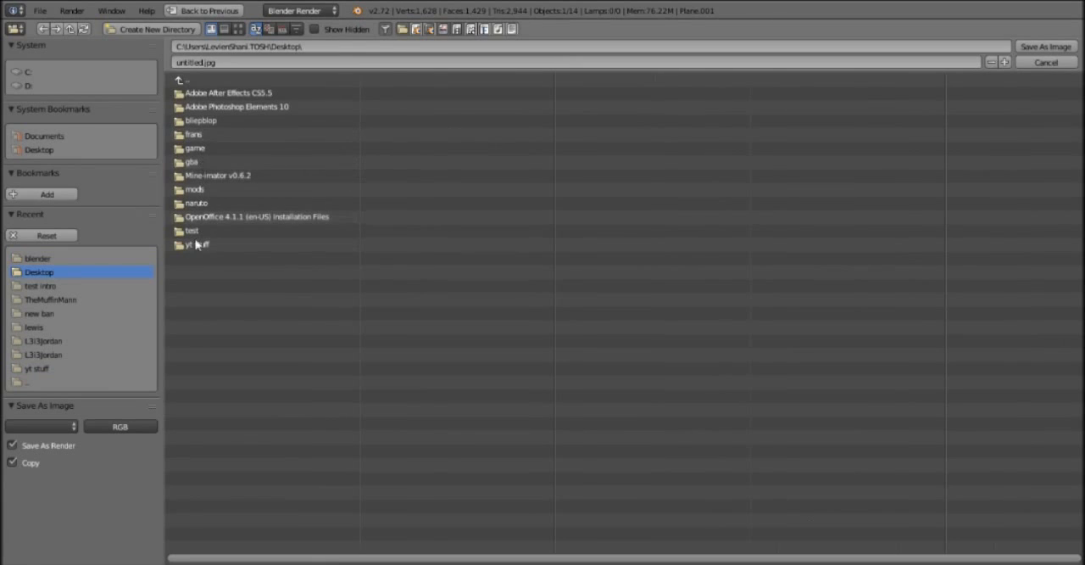
left_click(192, 231)
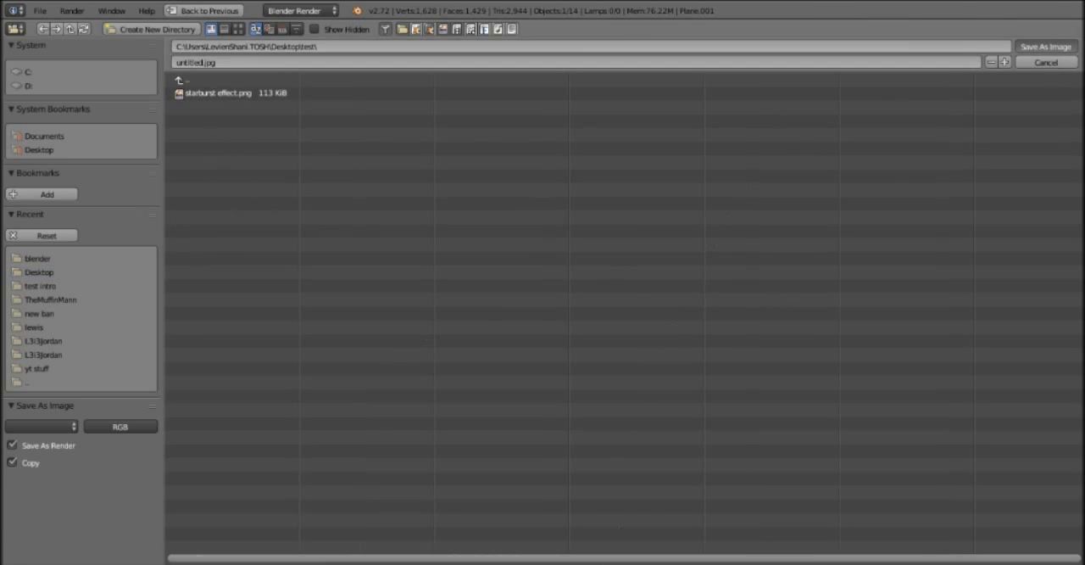
left_click(1046, 47)
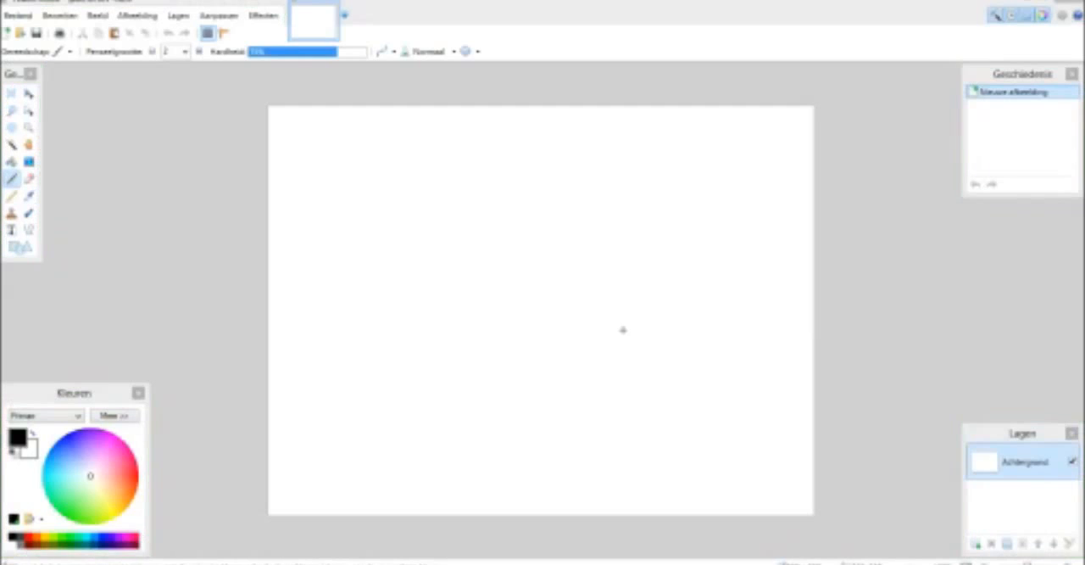
Switch to Paint.NET and open the saved render, untitled, from the test folder.
left_click(623, 330)
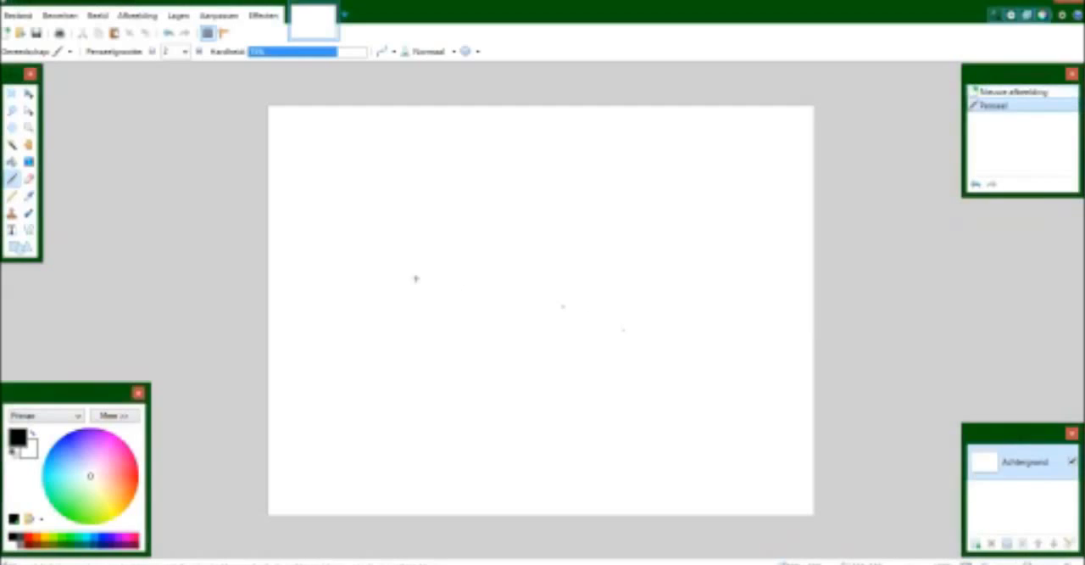
left_click(19, 15)
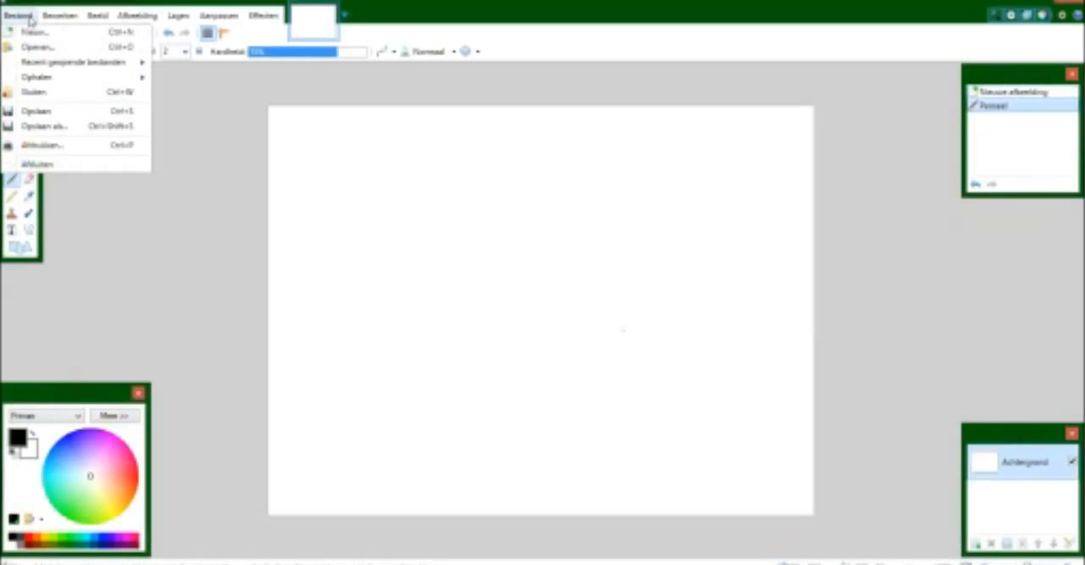
left_click(38, 47)
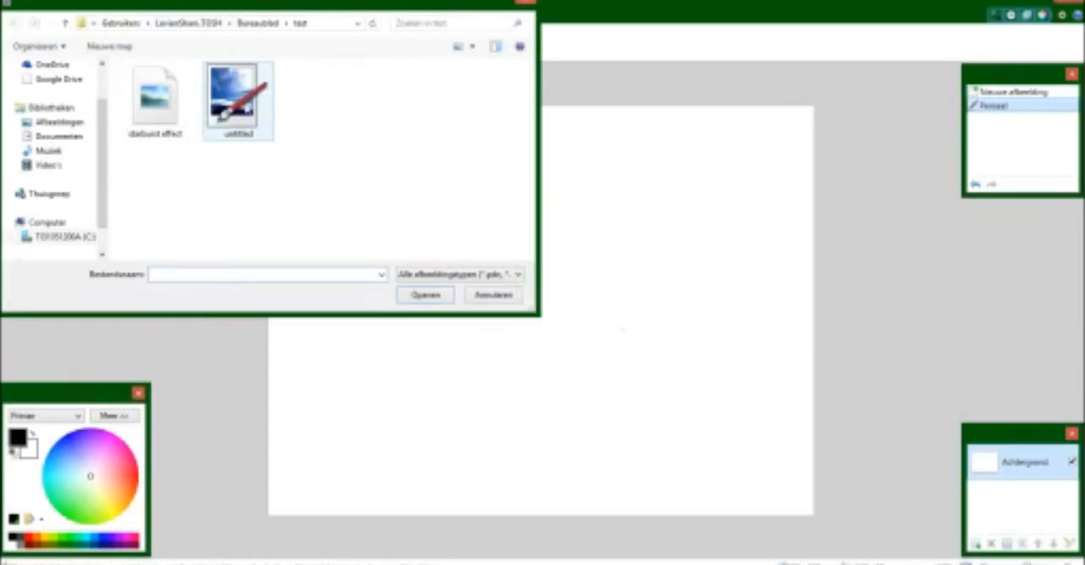
double_click(231, 113)
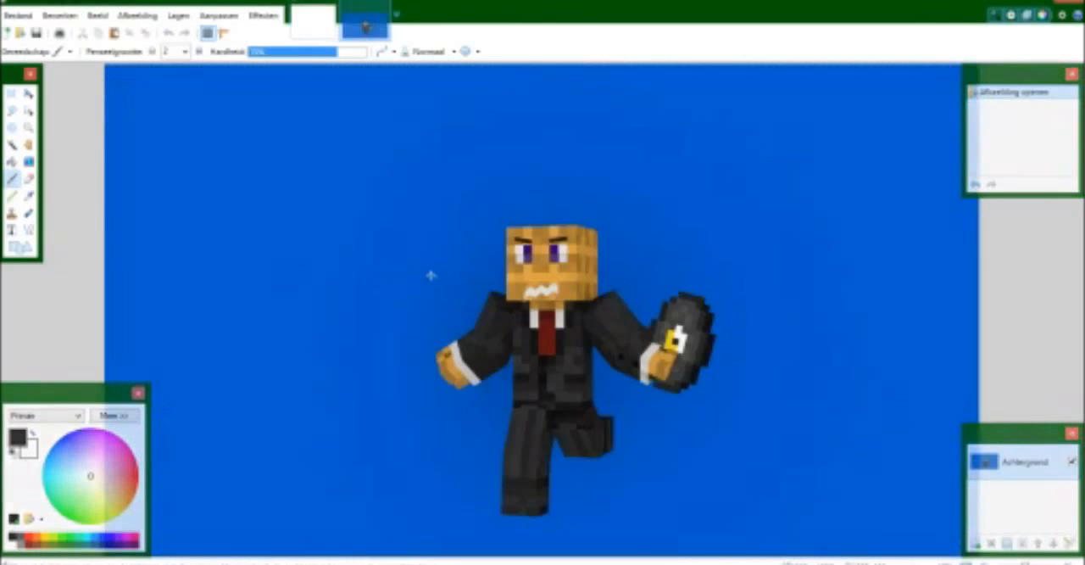
Close the blank starting image so only the render stays open.
scroll(408, 285, "down", 3, "ctrl")
scroll(408, 285, "up", 5, "ctrl")
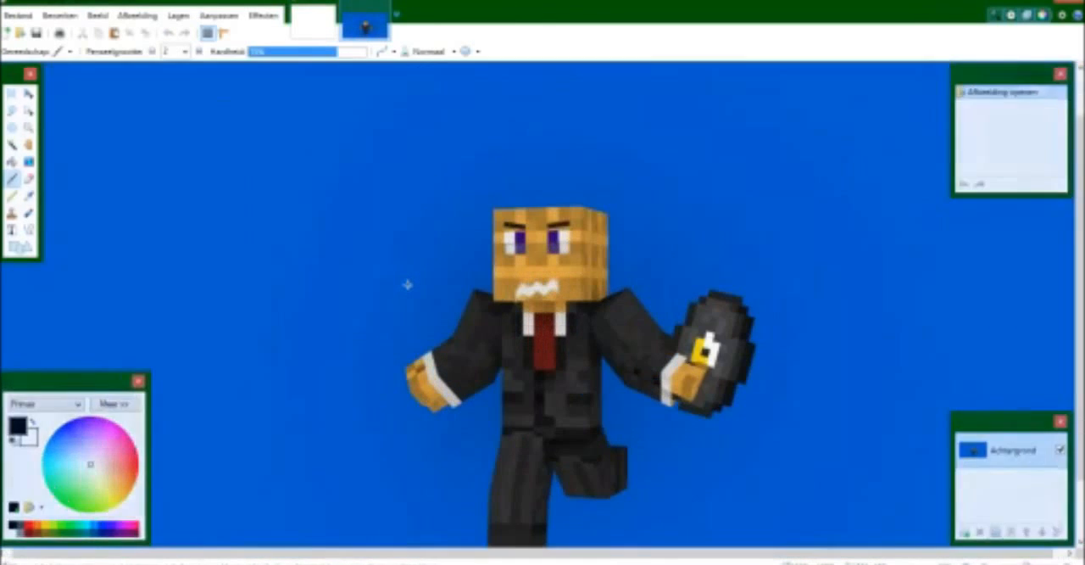
left_click(333, 5)
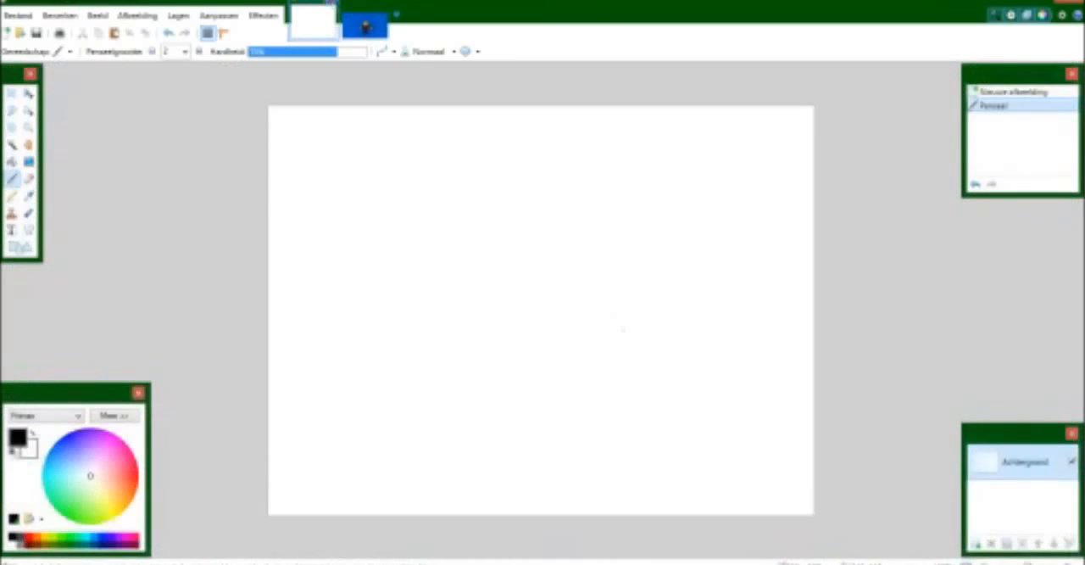
left_click(477, 356)
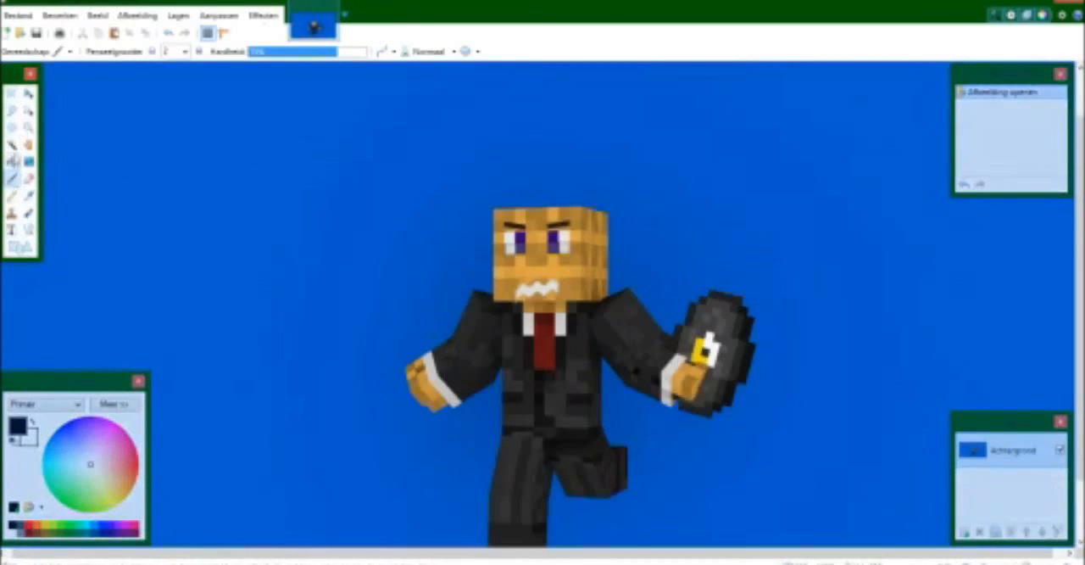
Select the blue background around the character with the Magic Wand, try deleting it, and undo the deletion.
left_click(12, 145)
scroll(335, 260, "down", 2)
left_click(337, 260)
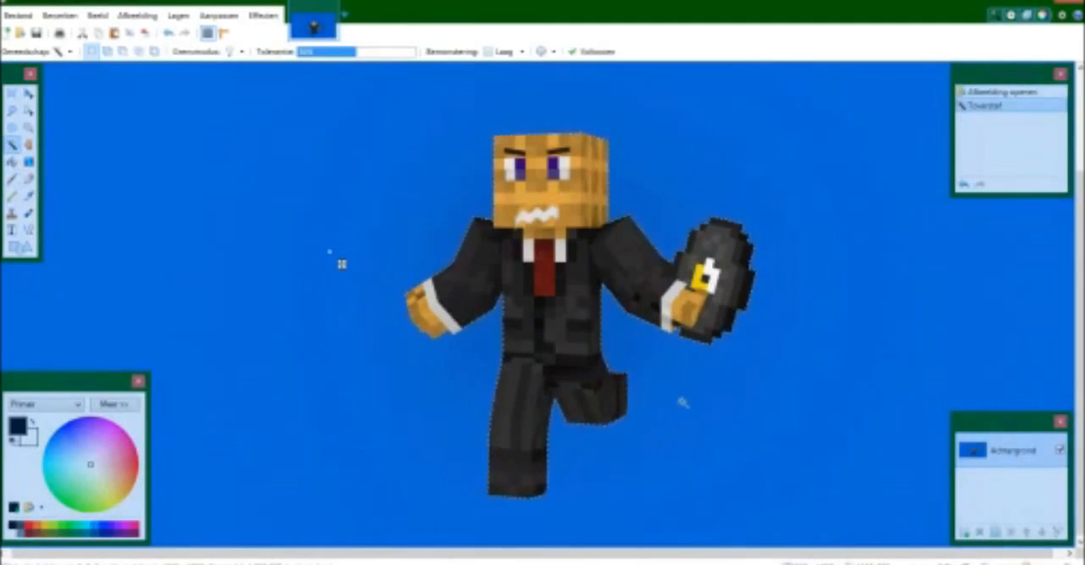
key("Delete")
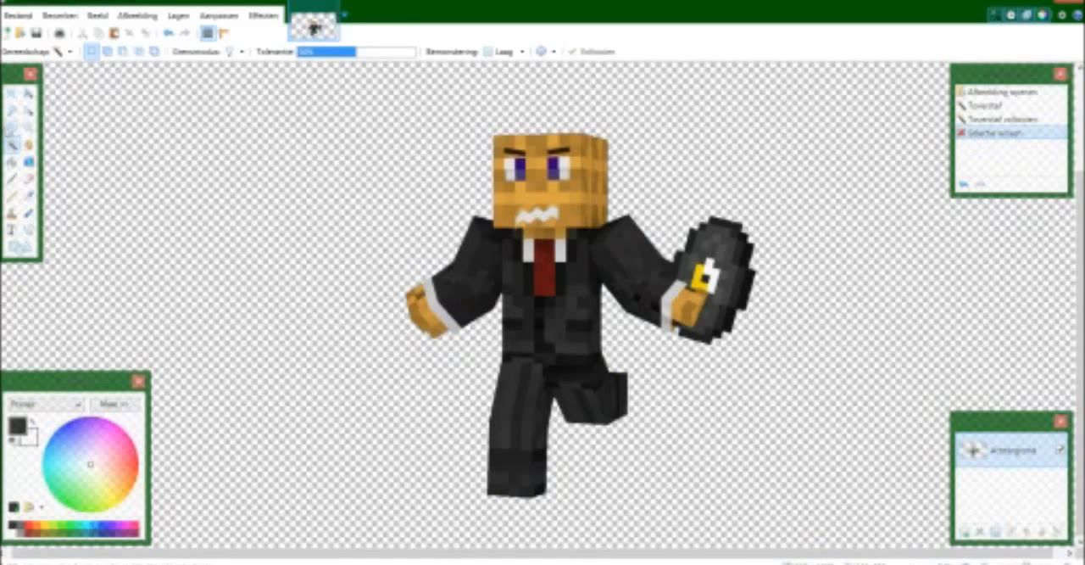
key("ctrl+z")
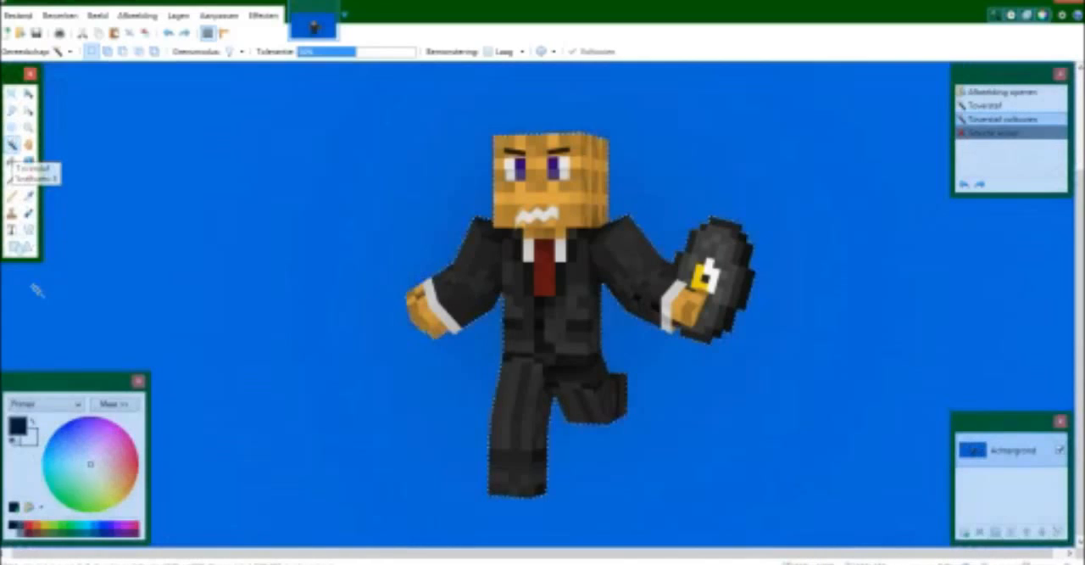
Fill the selected background around the character with black using the Paint Bucket.
left_click_drag(89, 466, 37, 490)
left_click(11, 524)
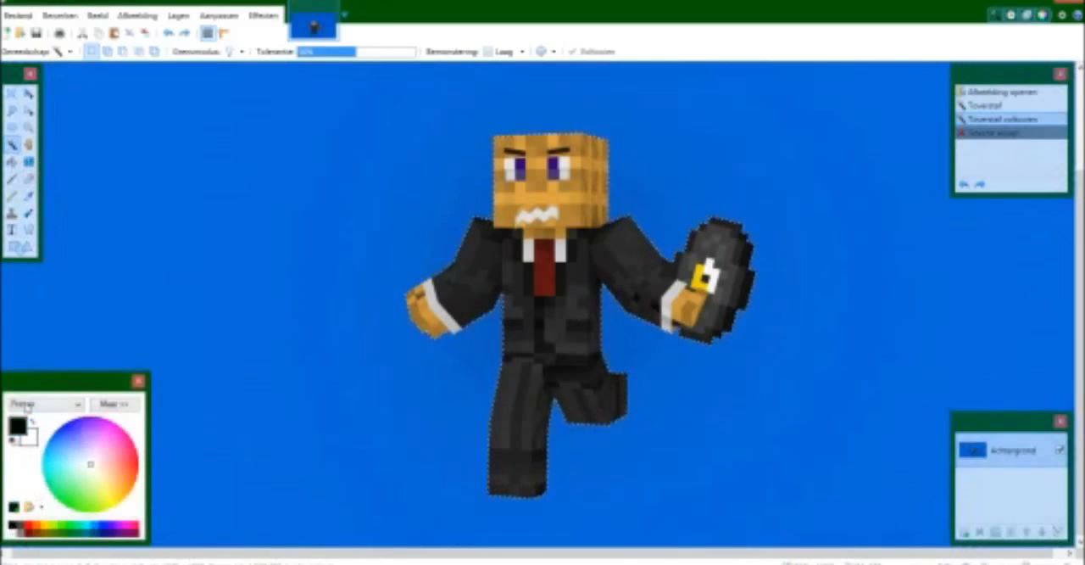
left_click(12, 161)
left_click(249, 181)
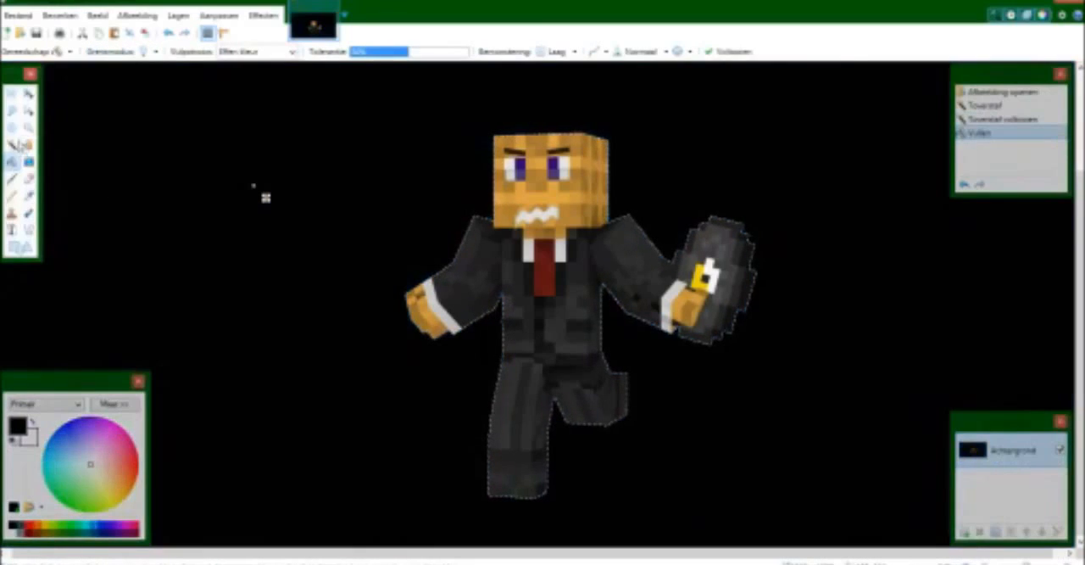
Try selecting the black background around the character with the Magic Wand.
left_click(11, 145)
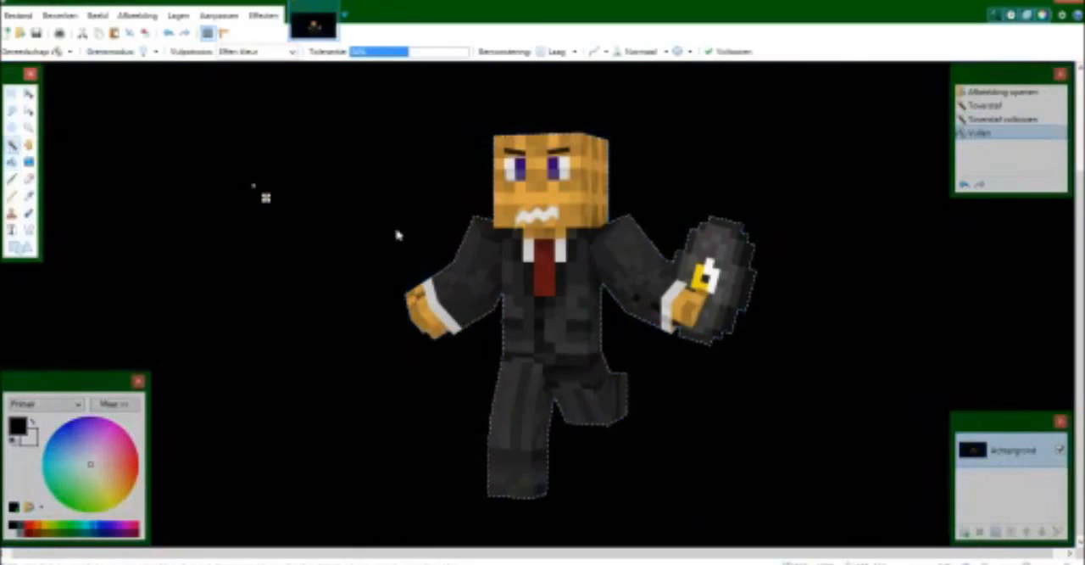
left_click(397, 231)
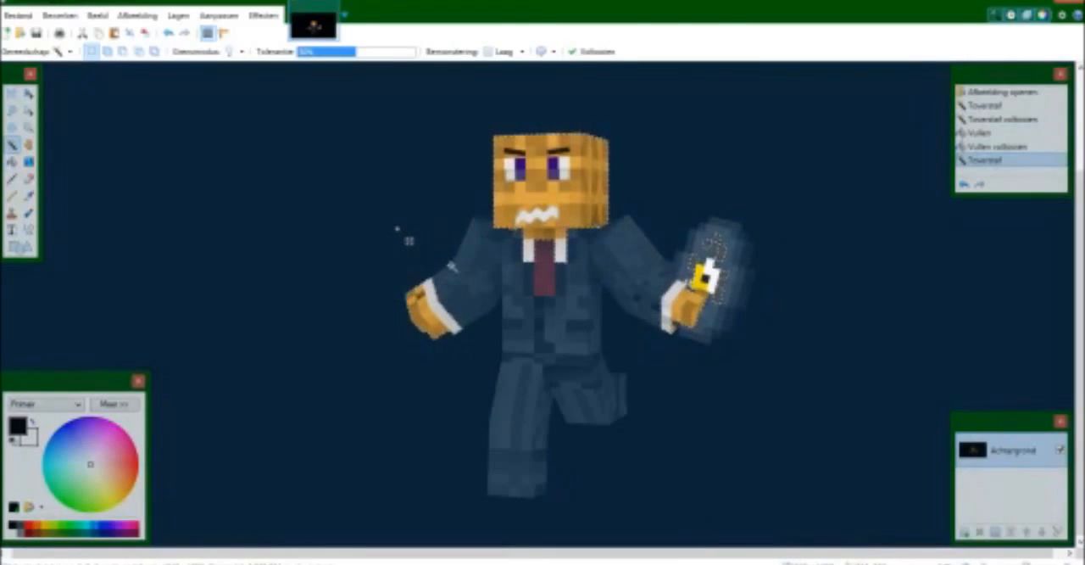
Try to draw a teal line along the upper edge of the character's empty-handed arm with the Line/Curve tool.
left_click(51, 482)
left_click(28, 229)
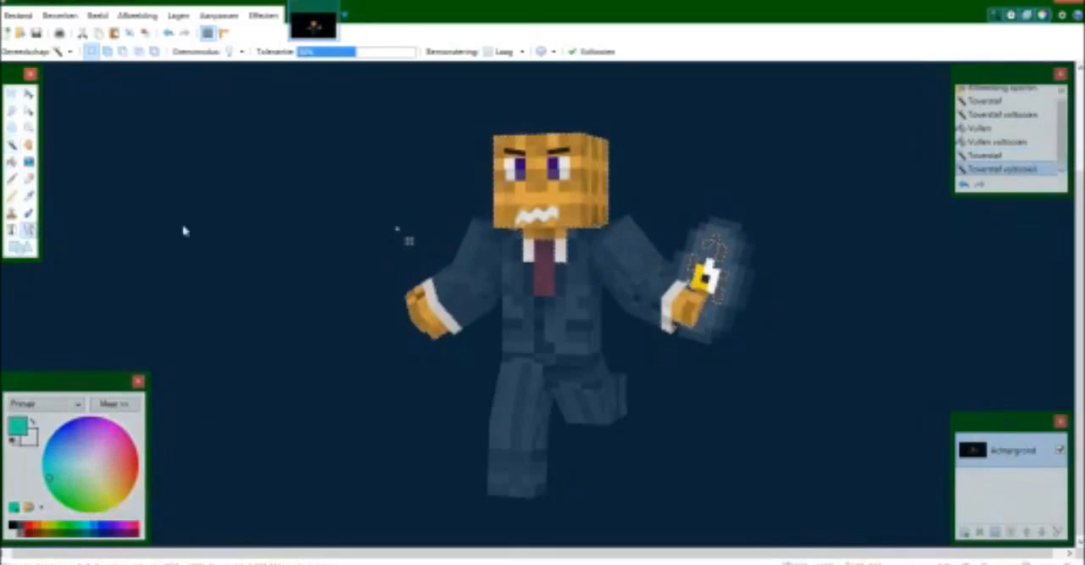
scroll(775, 337, "up", 2, "ctrl")
scroll(698, 317, "up", 2, "ctrl")
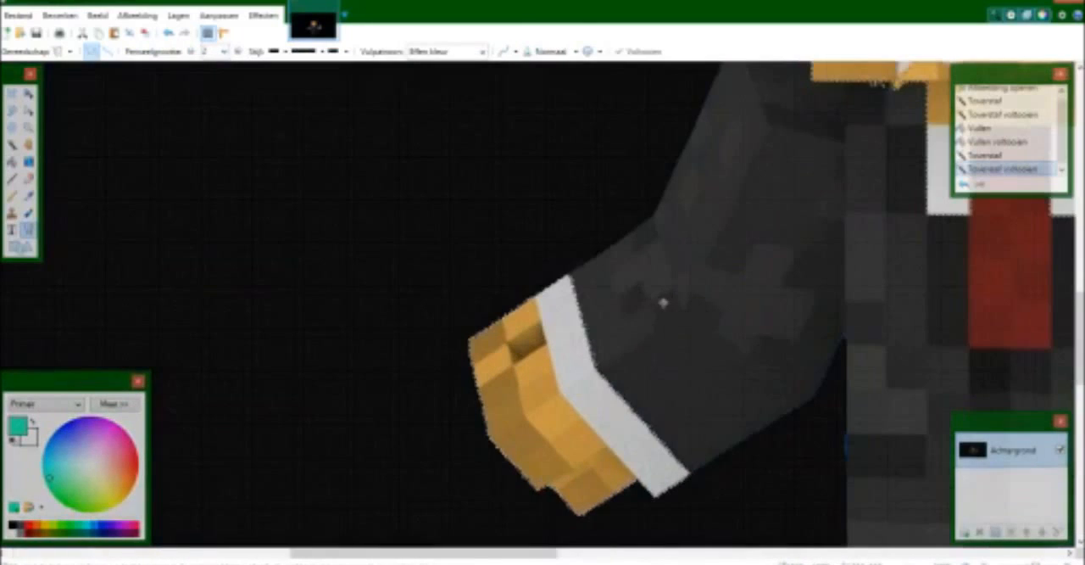
left_click_drag(566, 273, 655, 212)
Undo the line and the Magic Wand selection of the black background, back to the black fill.
key("s")
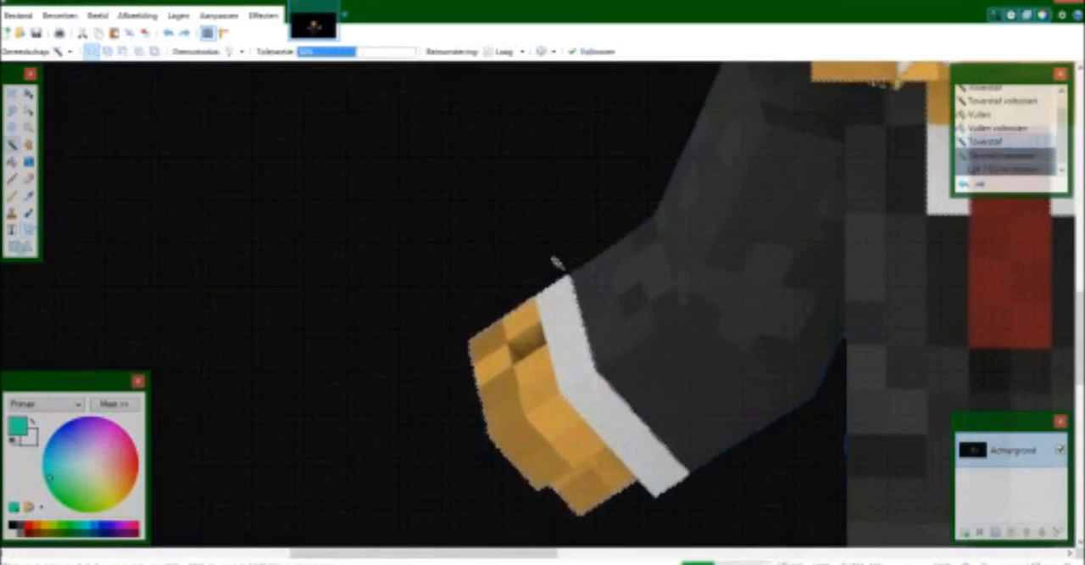
left_click(539, 270)
scroll(529, 284, "down", 5)
scroll(527, 288, "down", 3, "ctrl")
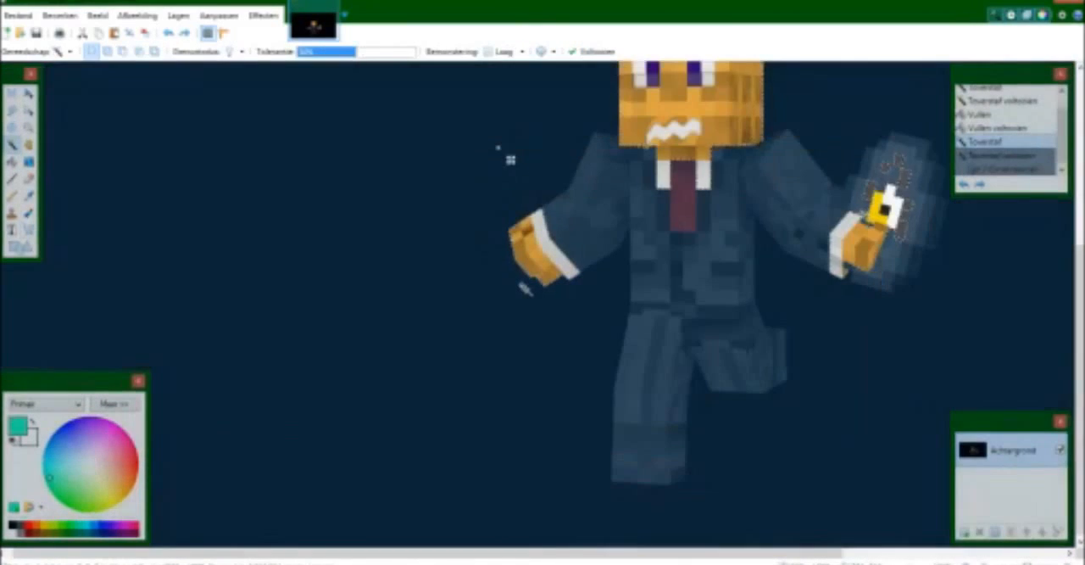
key("ctrl+z")
key("ctrl+z")
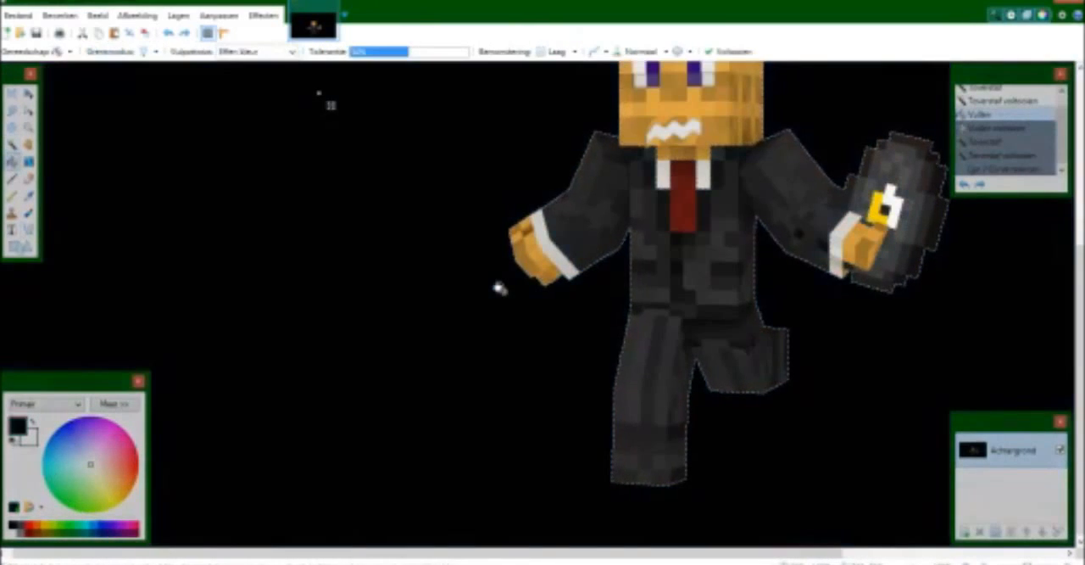
Delete the filled background around the character and cut the character out with a rectangular selection.
key("Delete")
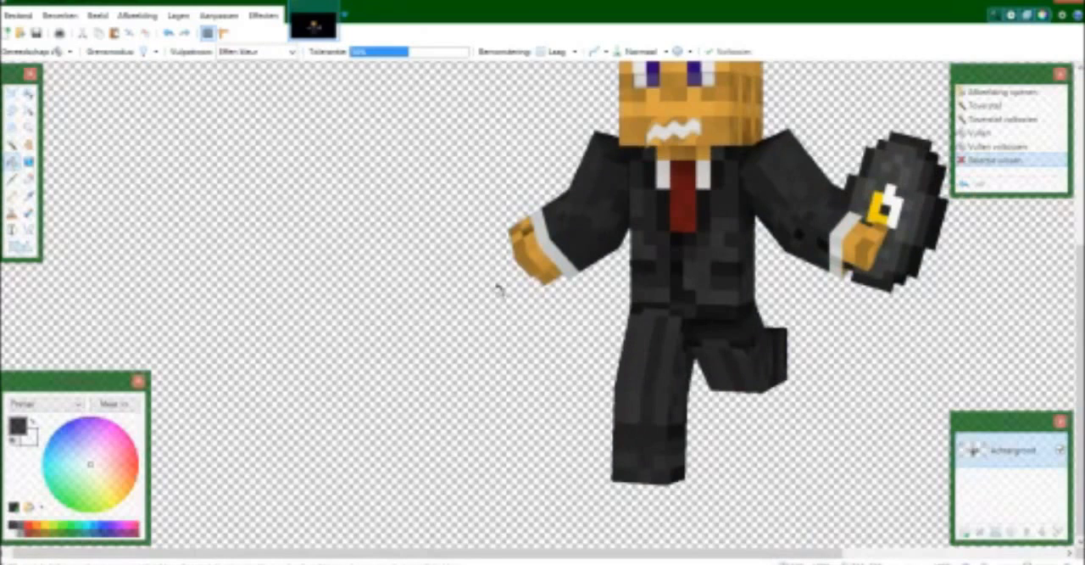
scroll(498, 290, "down", 2, "ctrl")
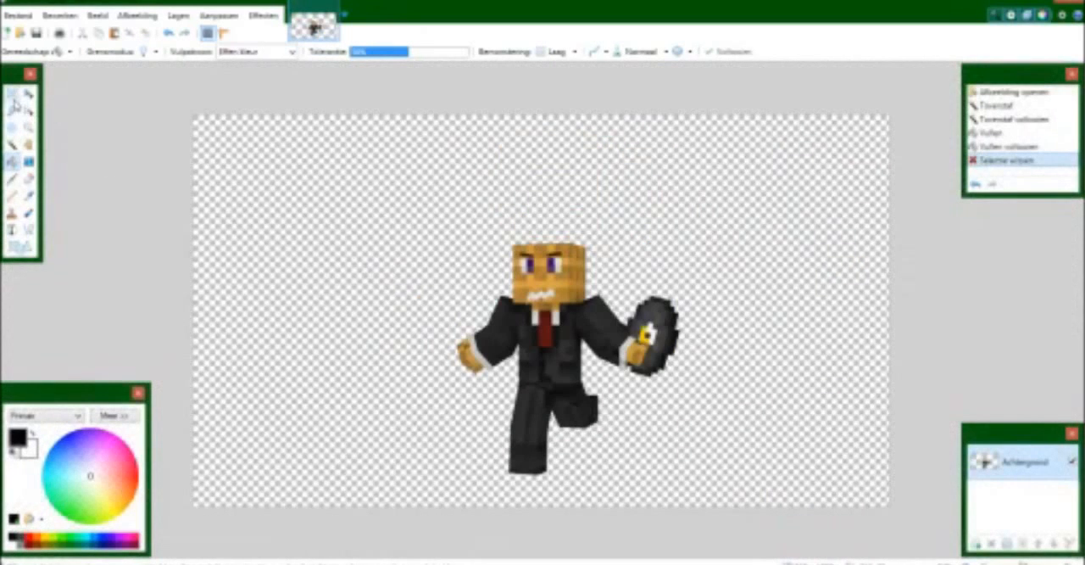
left_click(12, 94)
left_click_drag(412, 218, 684, 490)
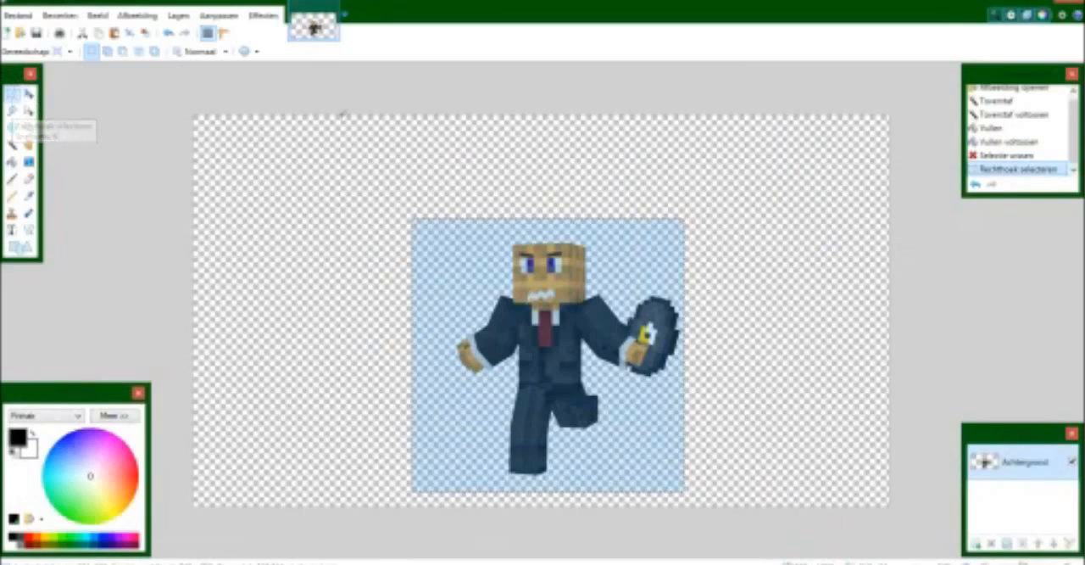
key("ctrl+x")
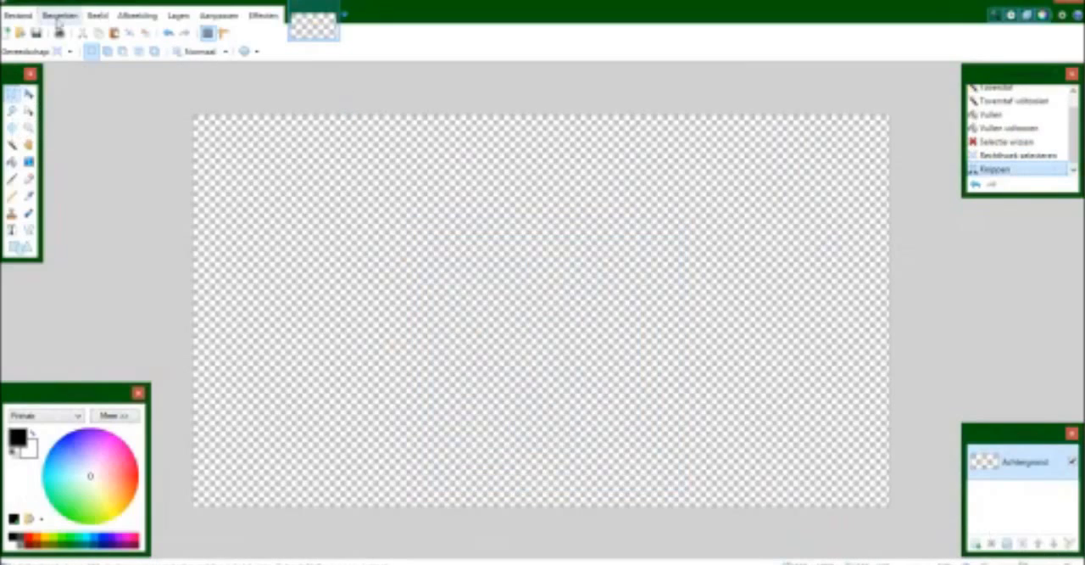
Resize the emptied image to 250 x 250 pixels.
left_click(136, 16)
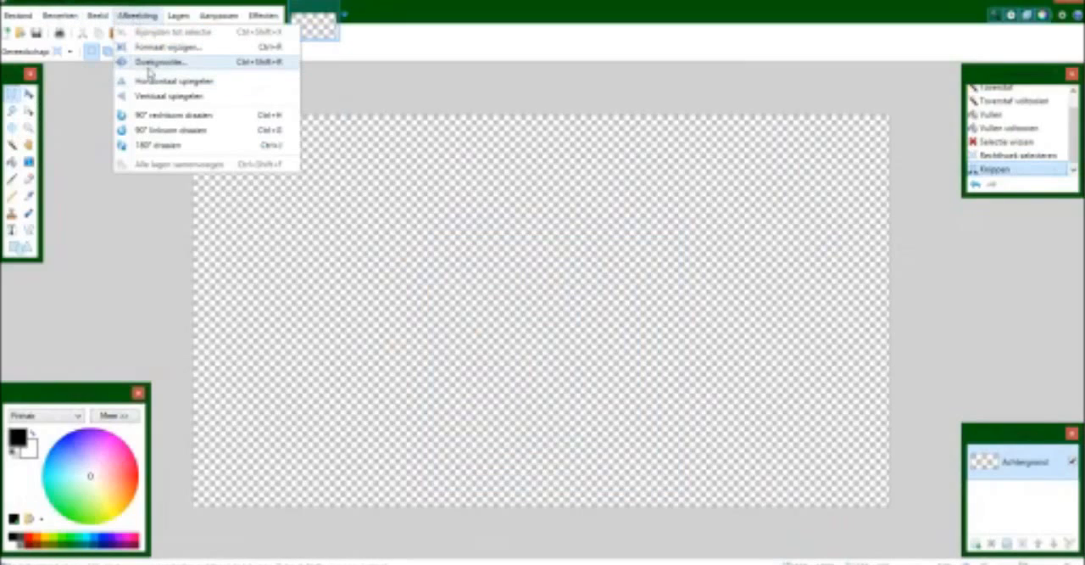
left_click(149, 49)
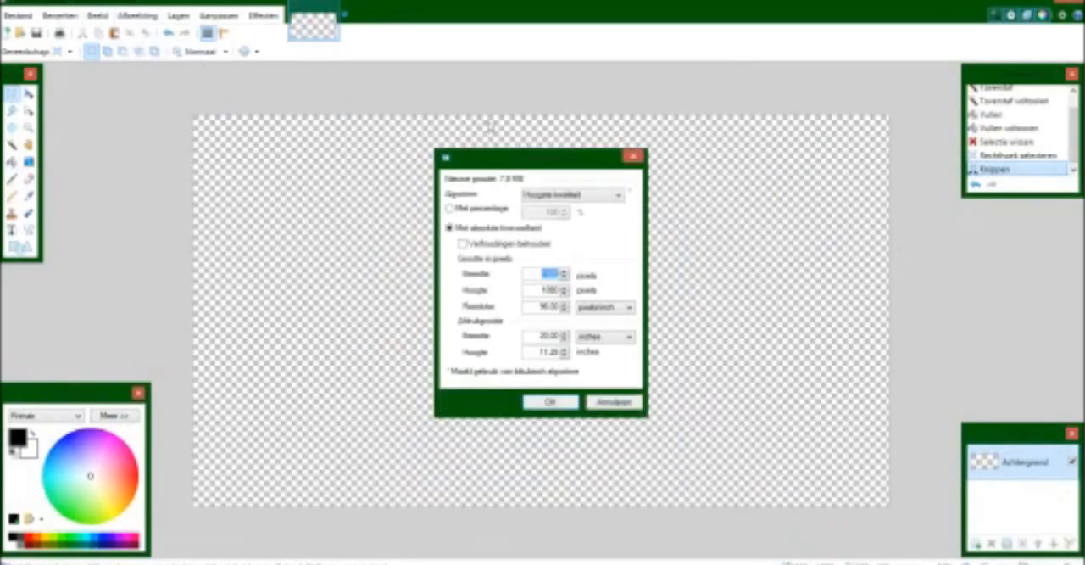
type("1")
type("250")
key("Return")
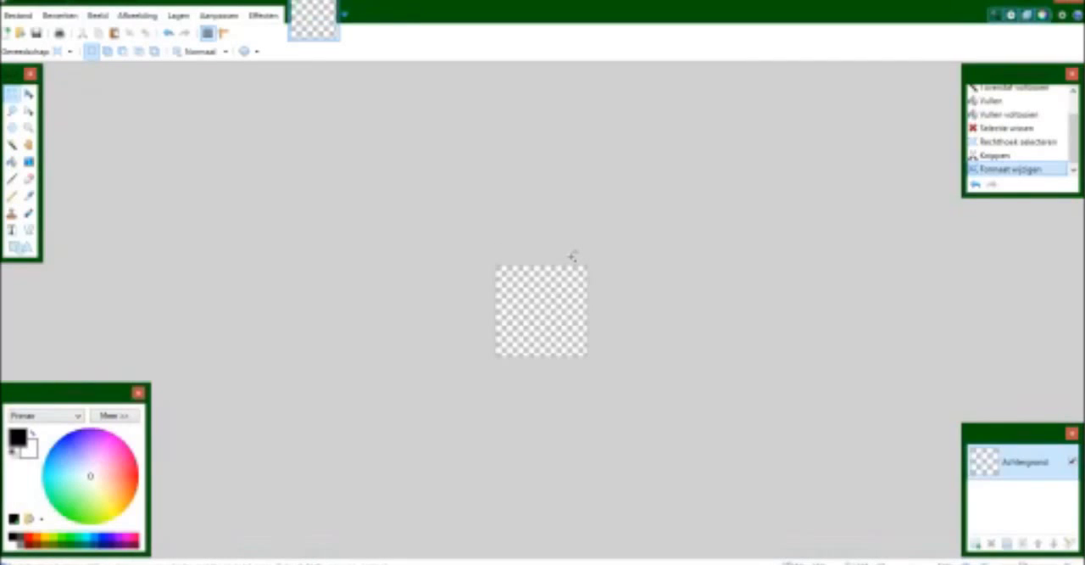
Paste the character while keeping the canvas size, and scale it down to fit the square canvas.
key("ctrl+v")
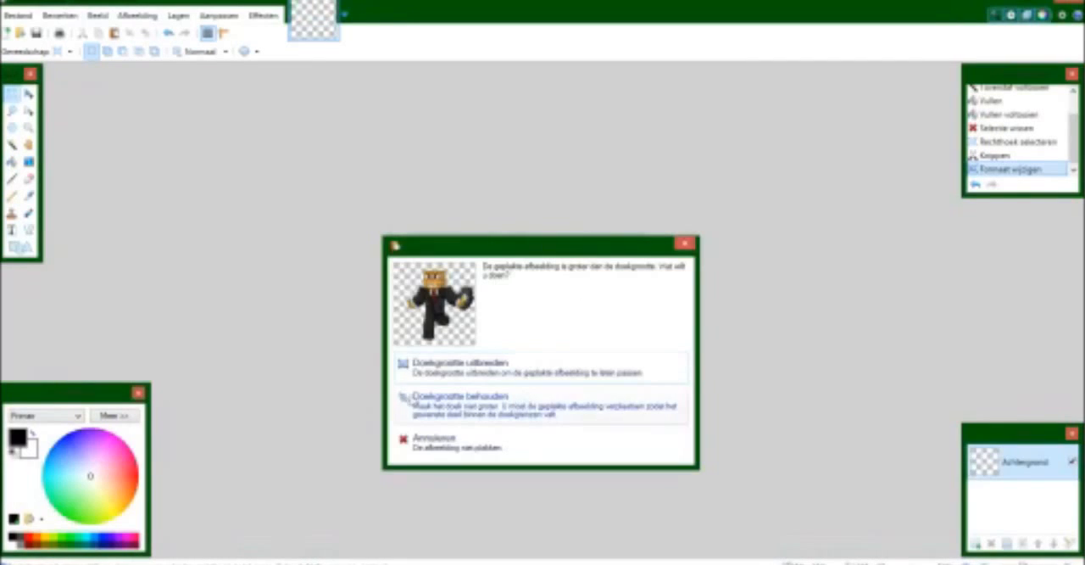
left_click(482, 409)
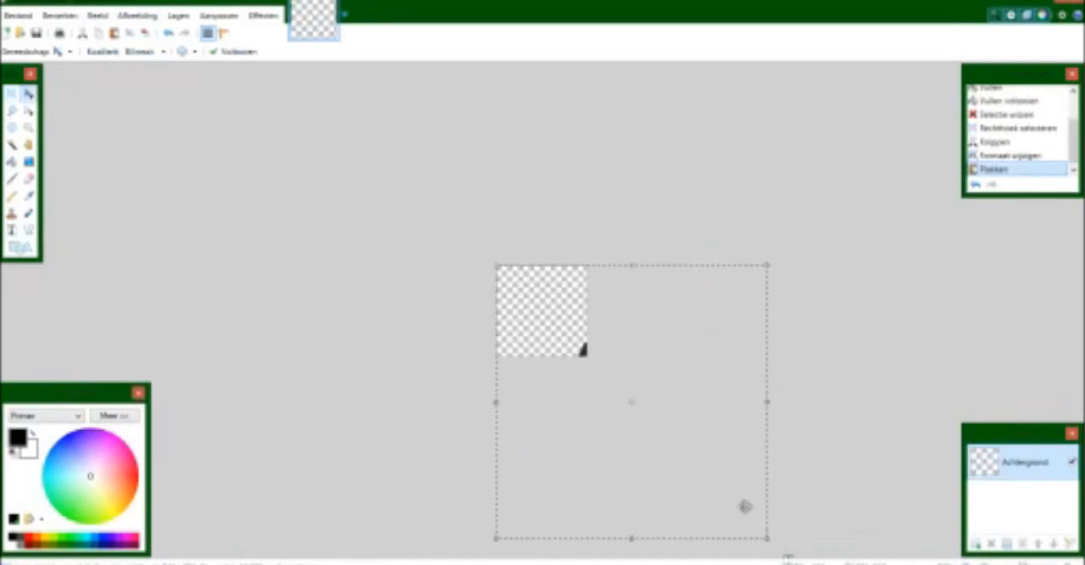
left_click_drag(766, 540, 587, 360)
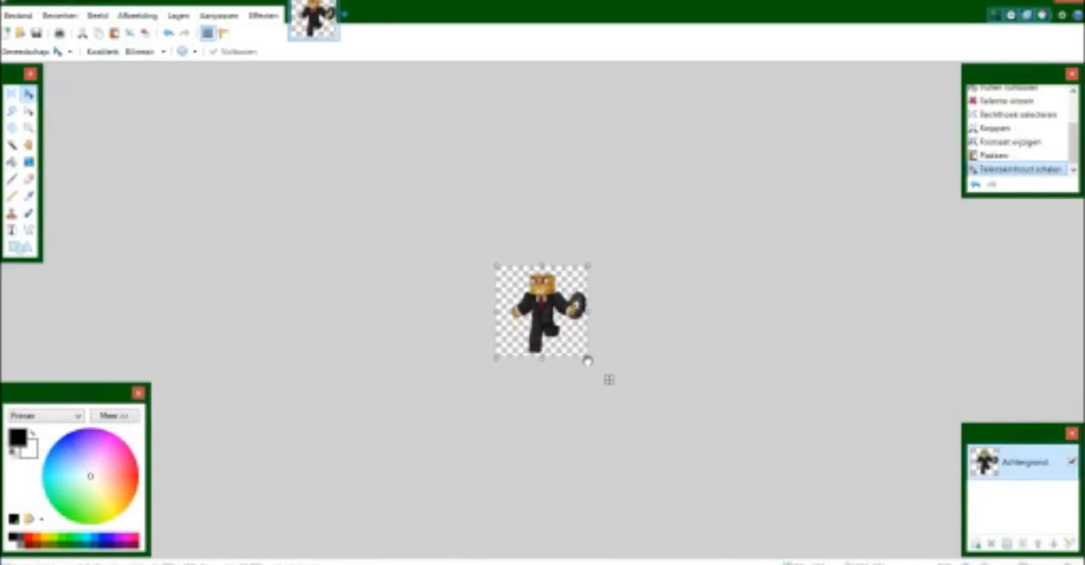
scroll(581, 357, "up", 5, "ctrl")
scroll(580, 358, "up", 2, "ctrl")
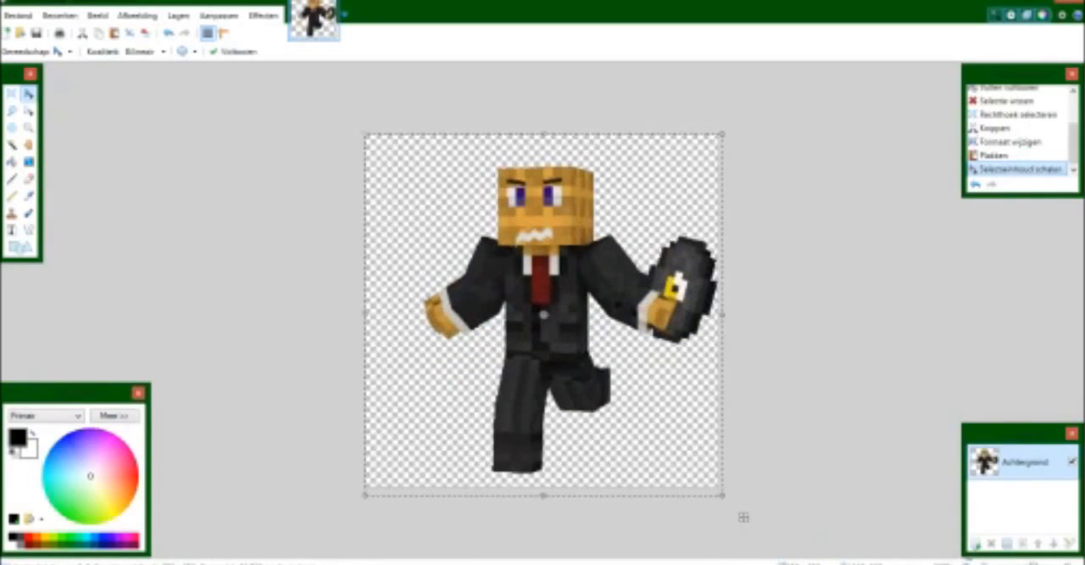
Add a new layer below the character and paste the blue-sky background picture into it.
left_click(976, 543)
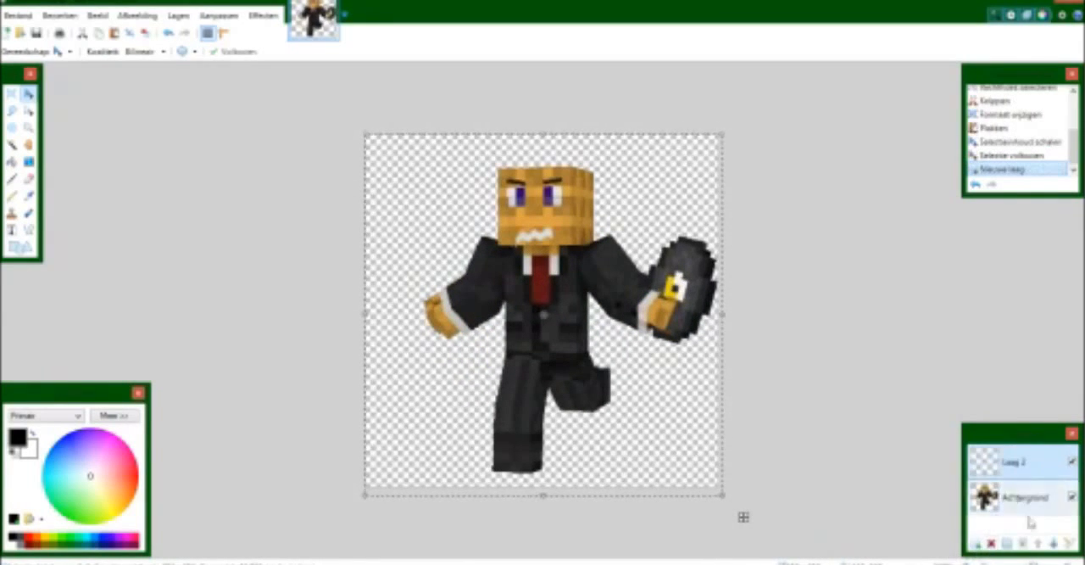
left_click(1054, 543)
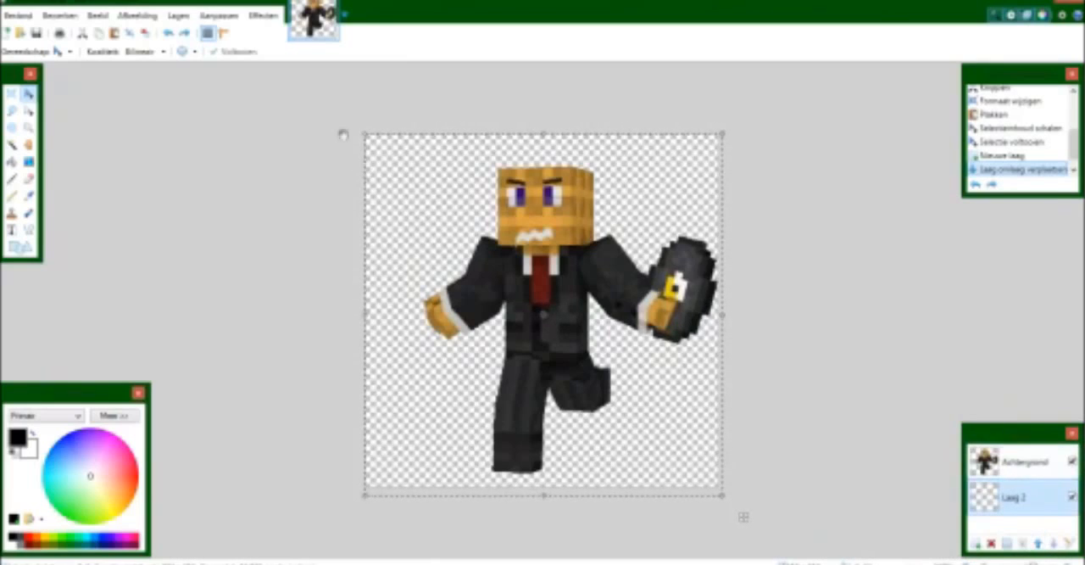
key("ctrl+v")
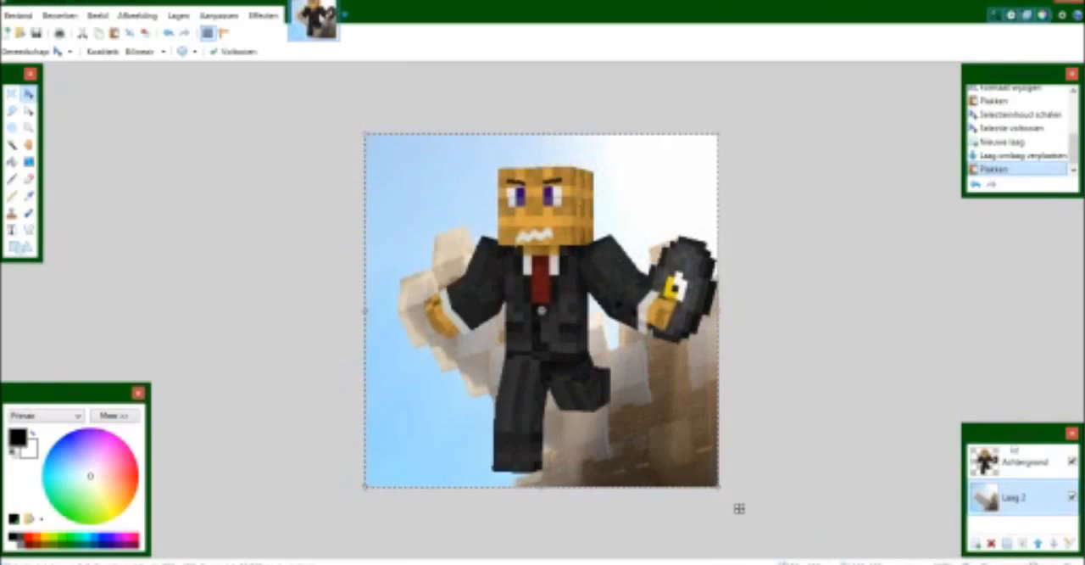
Shift the character on its own layer slightly to the left over the sky background.
left_click(1009, 461)
left_click_drag(591, 290, 587, 288)
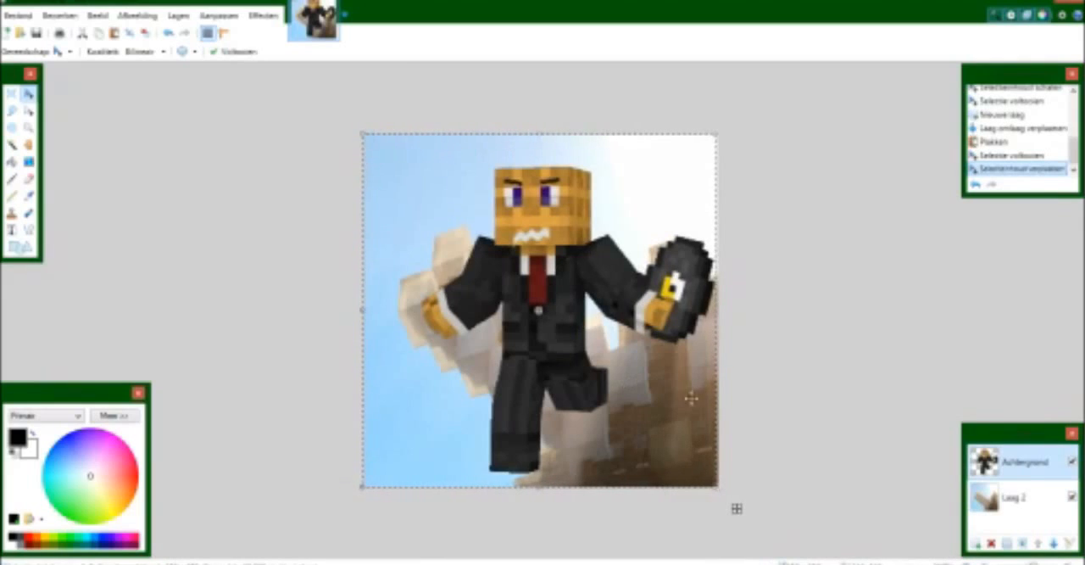
scroll(346, 250, "down", 3, "ctrl")
scroll(346, 250, "up", 1, "ctrl")
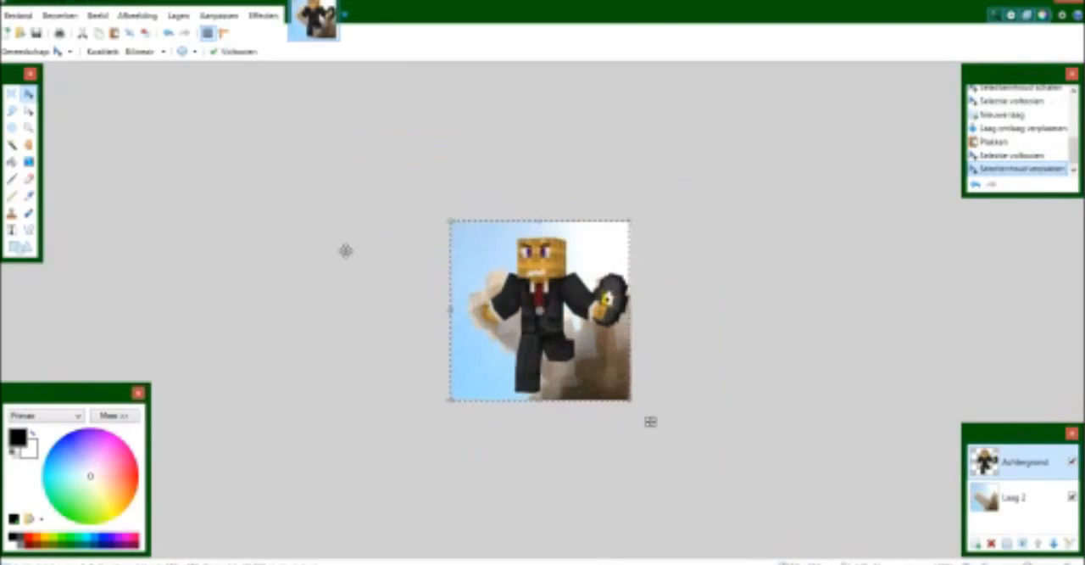
scroll(346, 250, "up", 2, "ctrl")
scroll(346, 250, "down", 1, "ctrl")
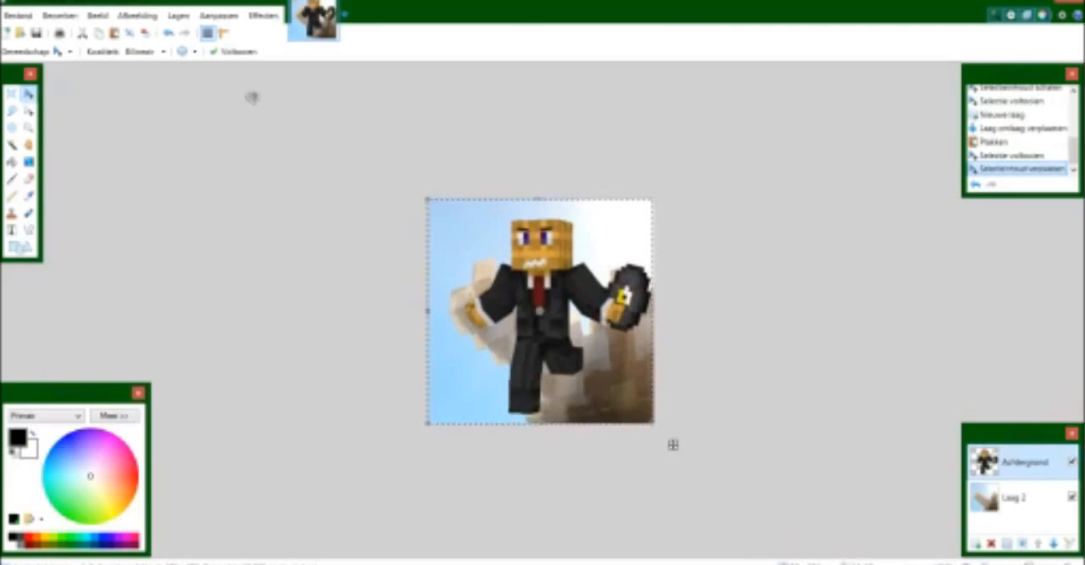
Add an empty layer between the character and the sky background.
left_click(998, 506)
left_click(977, 543)
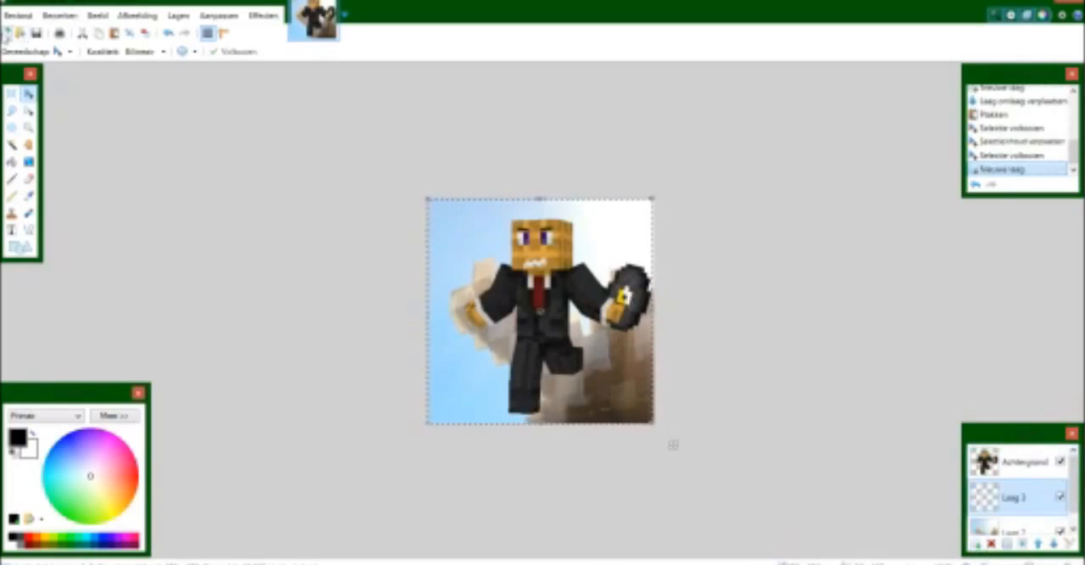
Switch to File Explorer and open the test folder on the desktop.
left_click(119, 563)
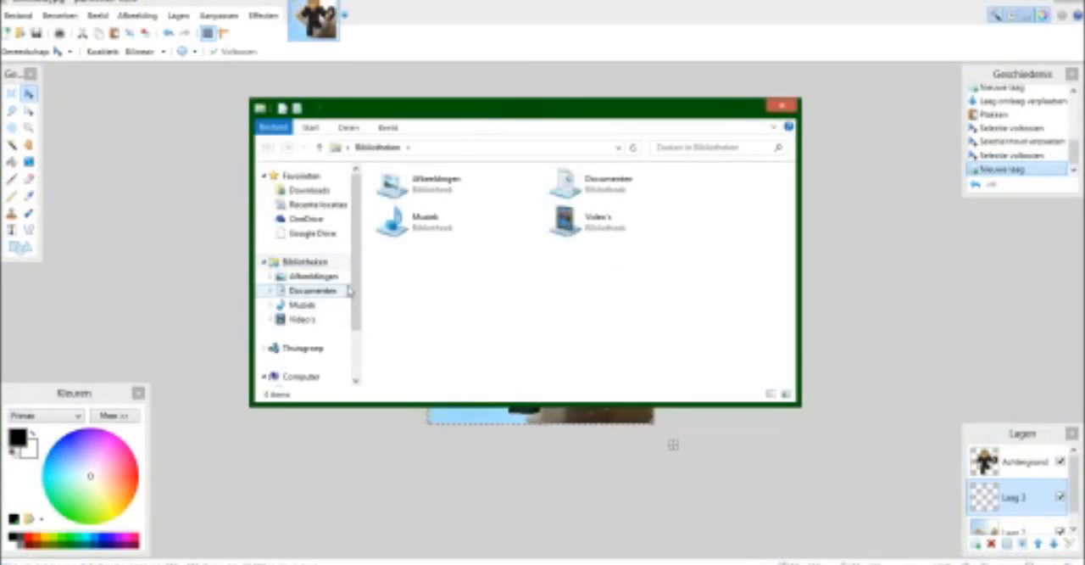
scroll(335, 331, "down", 2)
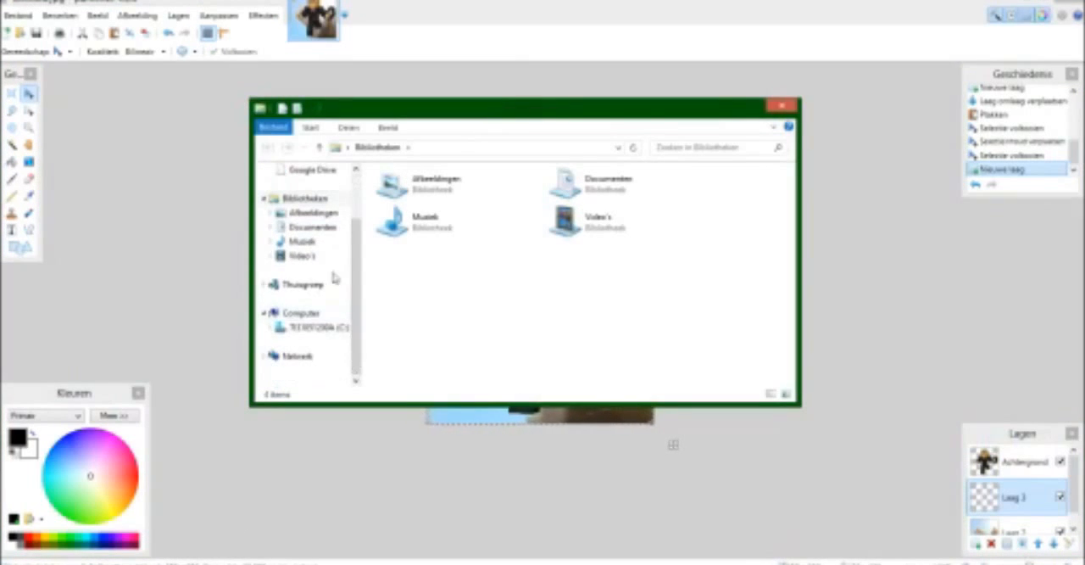
left_click(436, 147)
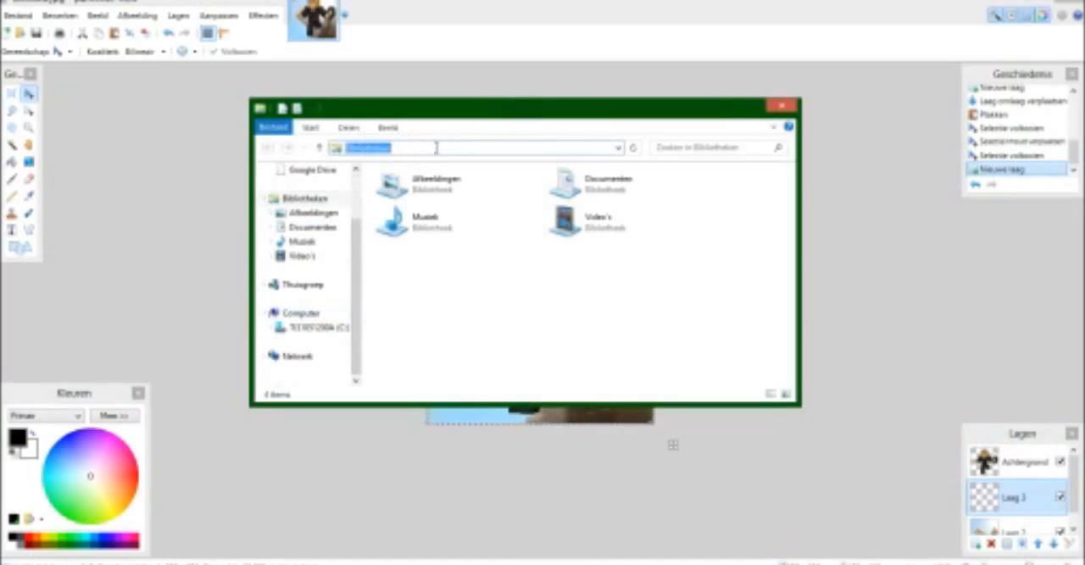
left_click(319, 147)
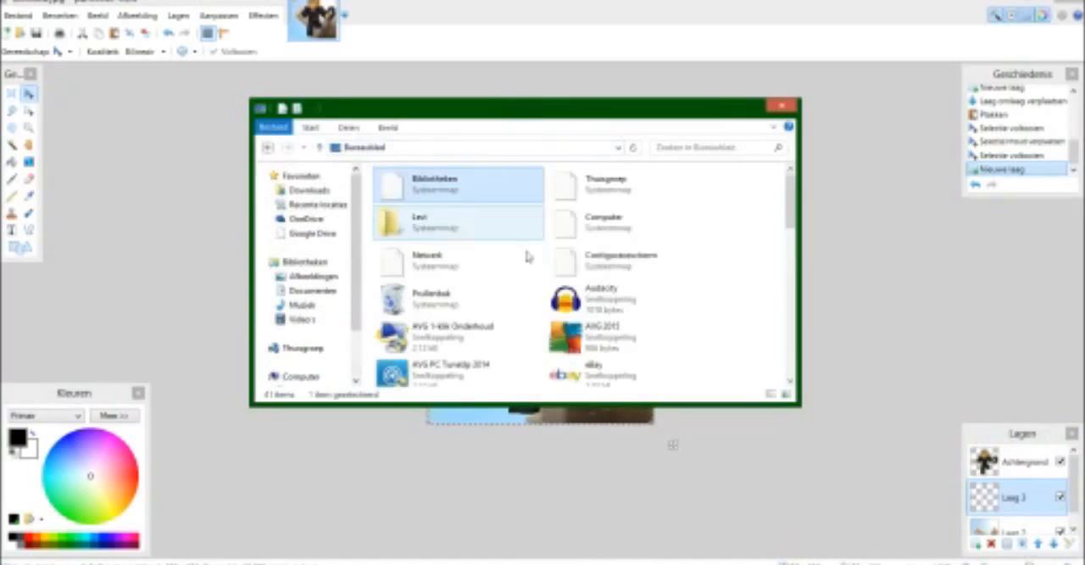
scroll(570, 266, "down", 5)
double_click(454, 292)
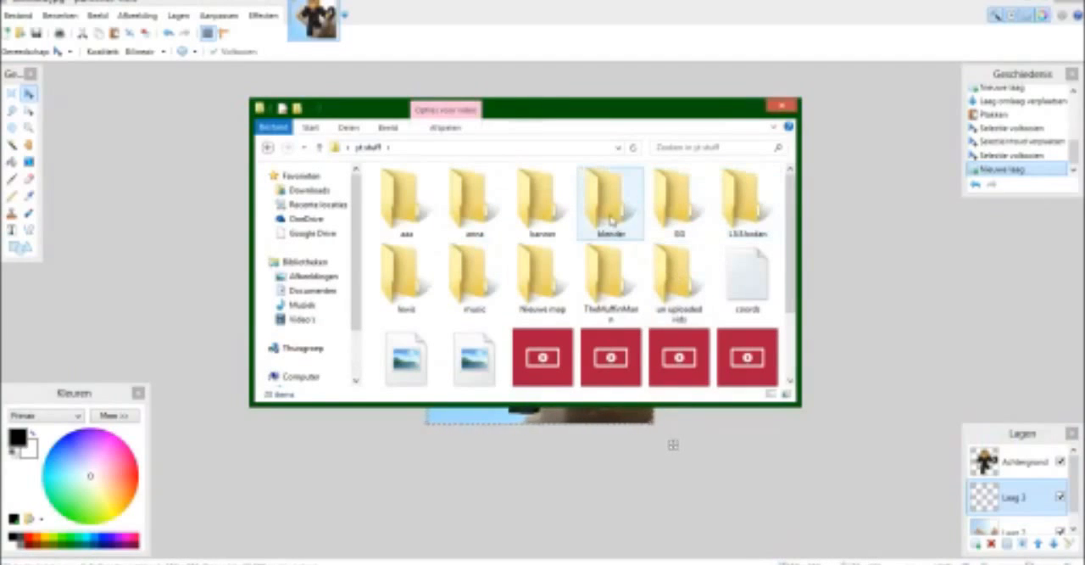
left_click(321, 149)
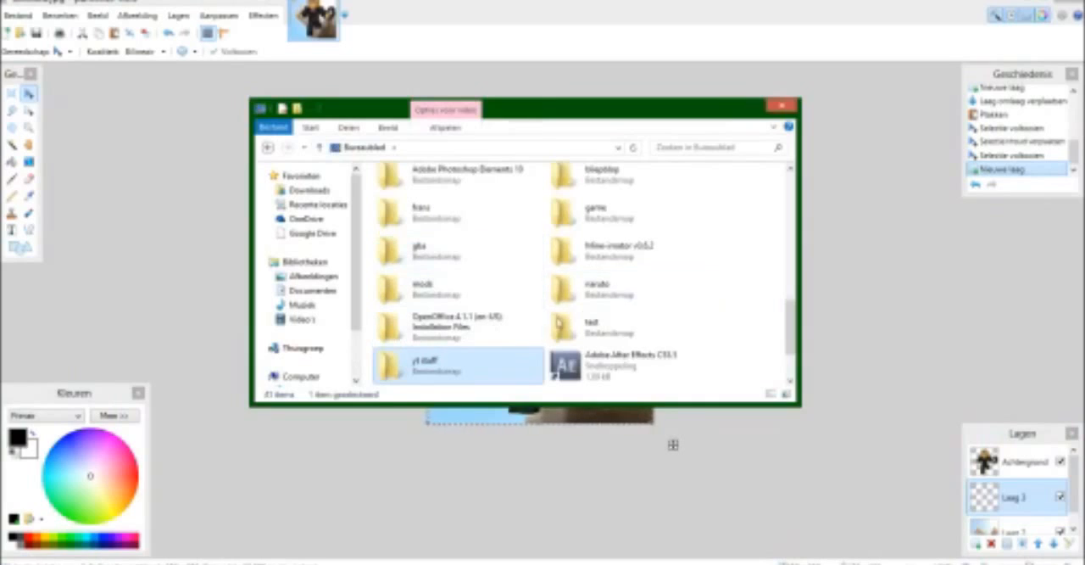
double_click(564, 325)
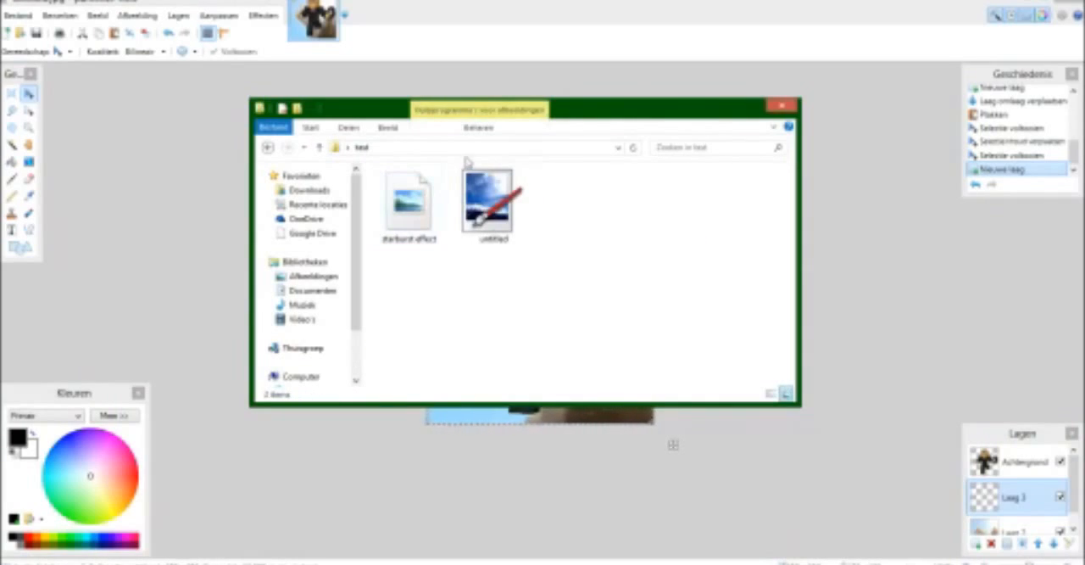
Preview the starburst effect picture and import it into the Paint.NET image as a new layer.
double_click(425, 213)
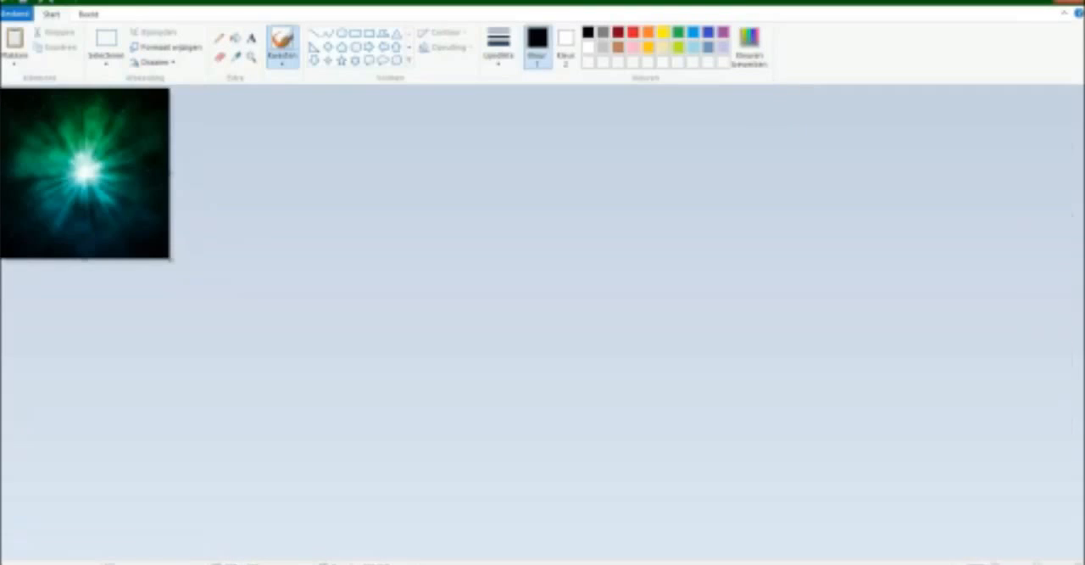
left_click(1077, 1)
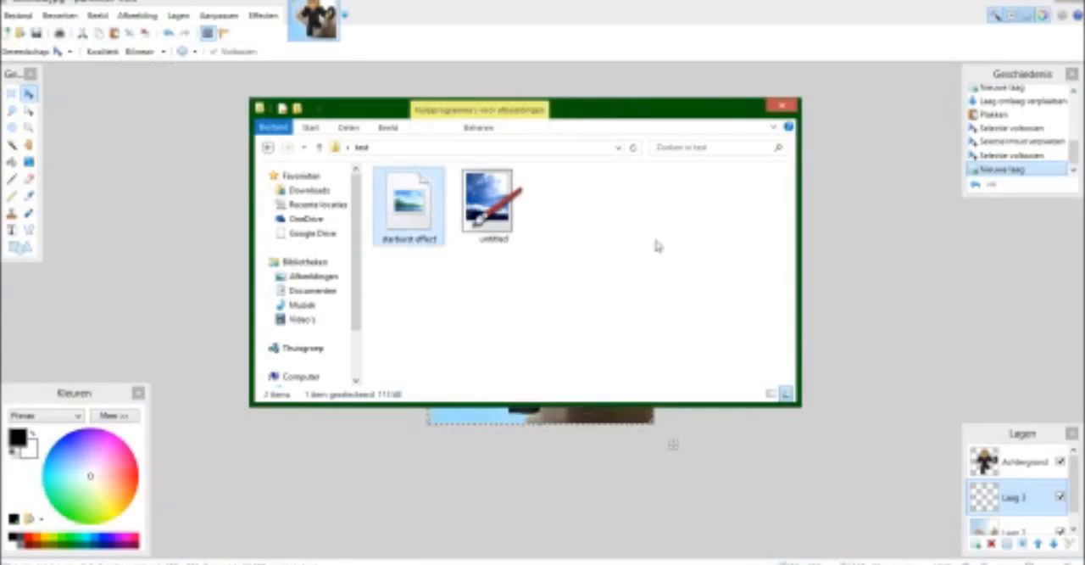
mouse_move(416, 225)
left_mouse_down()
mouse_move(543, 325)
mouse_move(600, 425)
left_mouse_up()
left_click(526, 338)
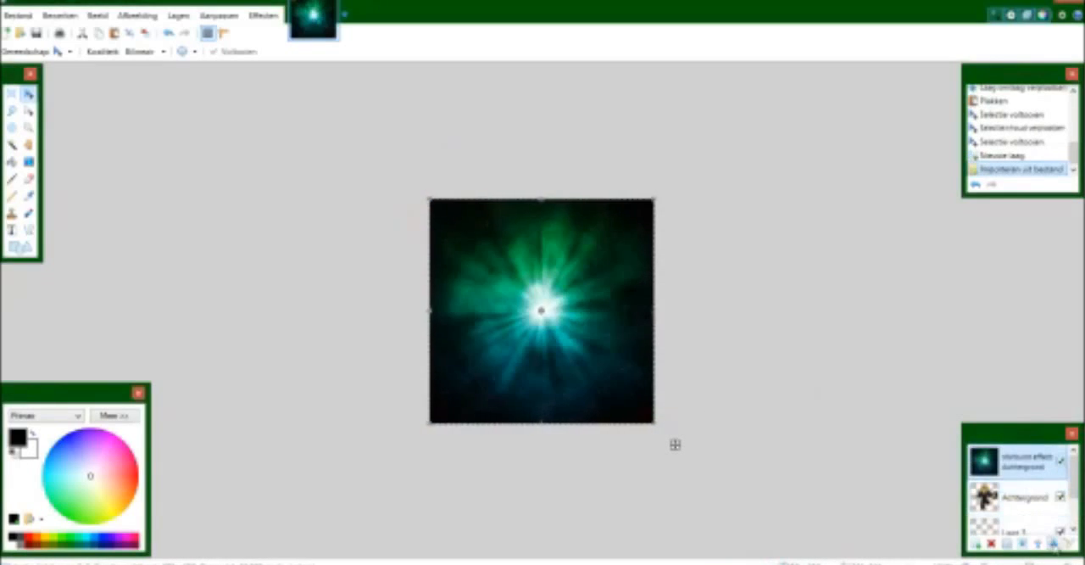
Move the starburst layer below the character and delete the empty layer beneath it.
left_click(1053, 544)
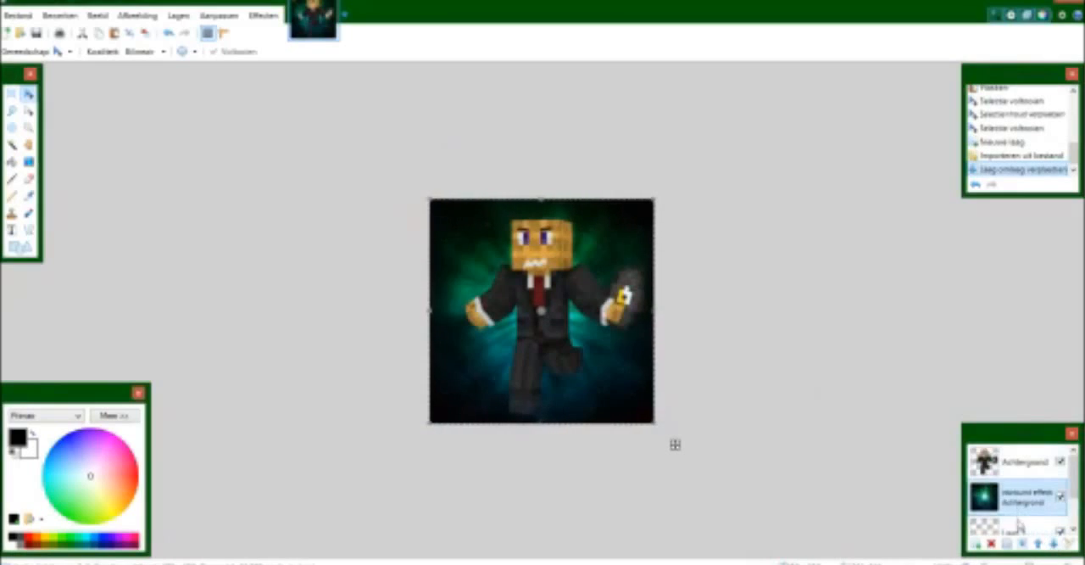
left_click(1018, 526)
left_click(992, 543)
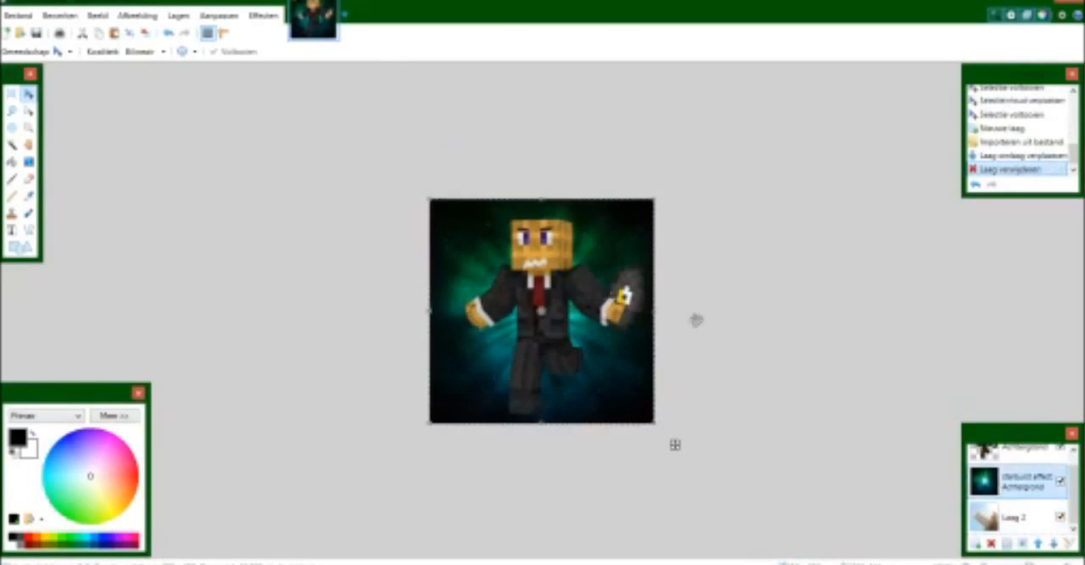
Copy the entire starburst picture and set its layer's blend mode to Overlappen.
key("ctrl+a")
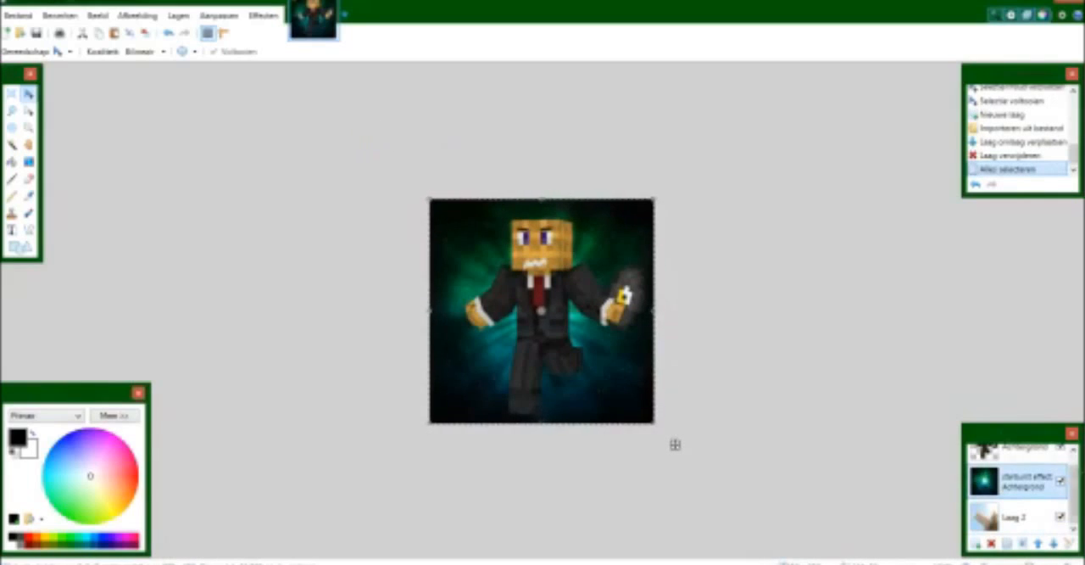
left_click(1068, 544)
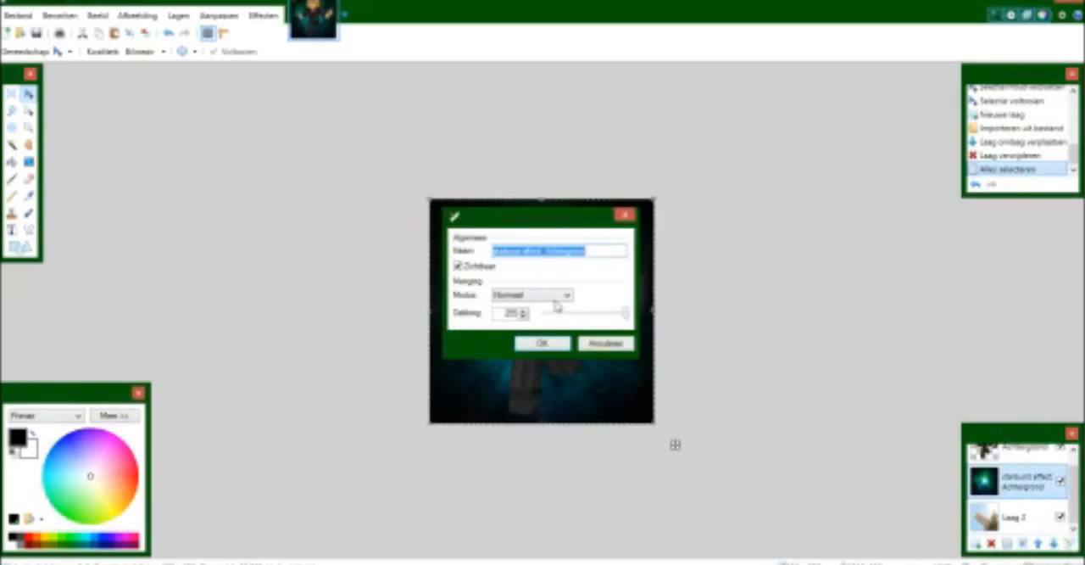
left_click(556, 296)
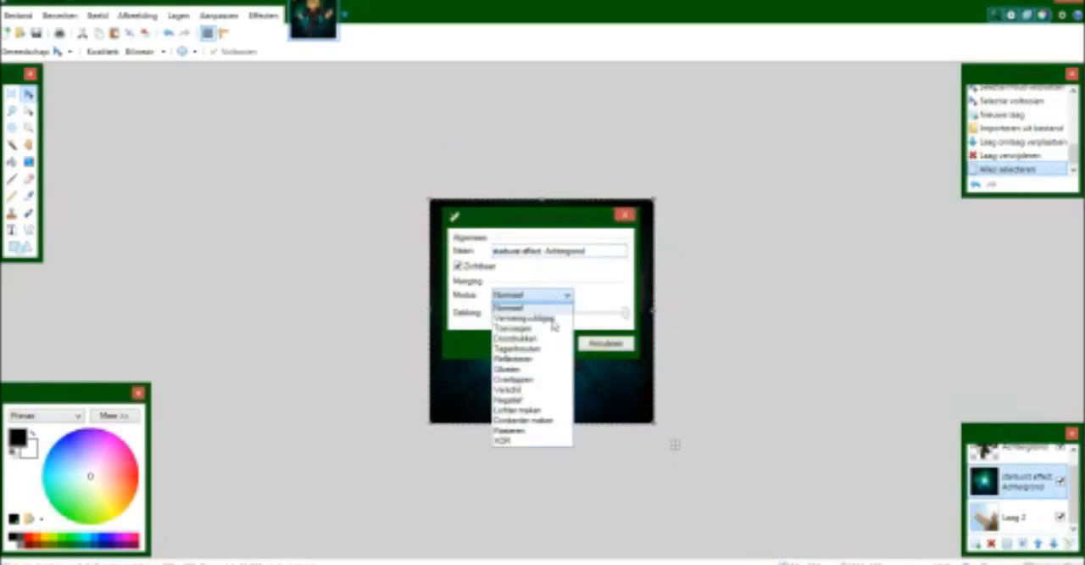
left_click(531, 380)
left_click_drag(583, 215, 845, 128)
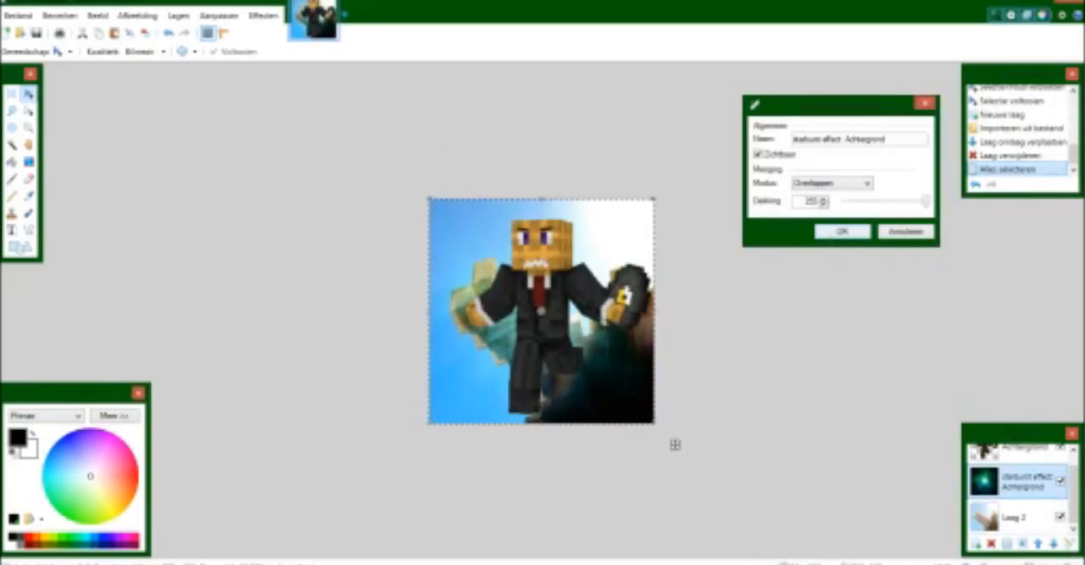
left_click(841, 232)
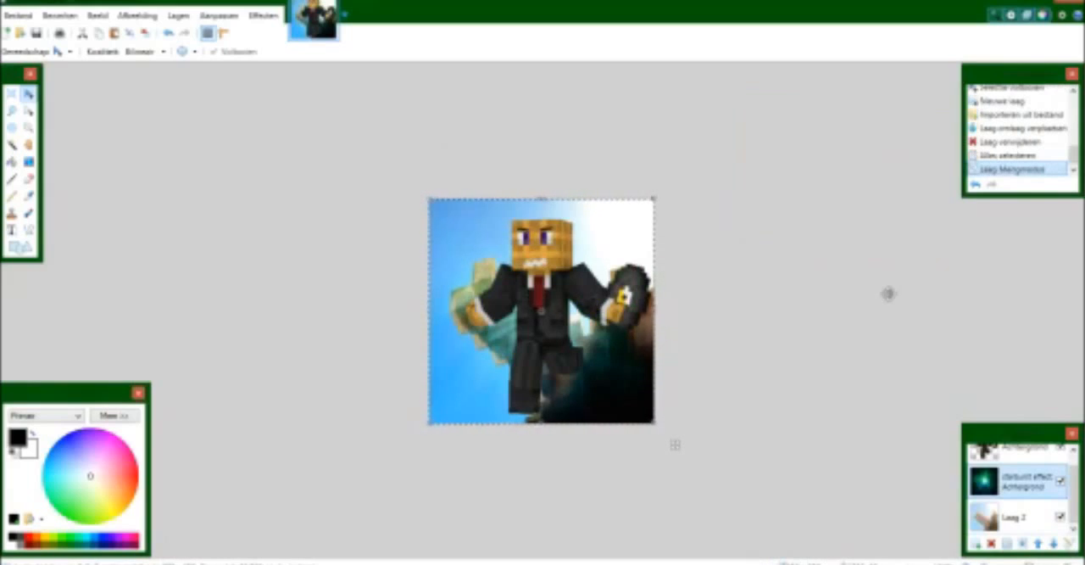
Paste the copied starburst into a new layer below the character and set that layer's blend mode to Overlappen.
left_click(976, 545)
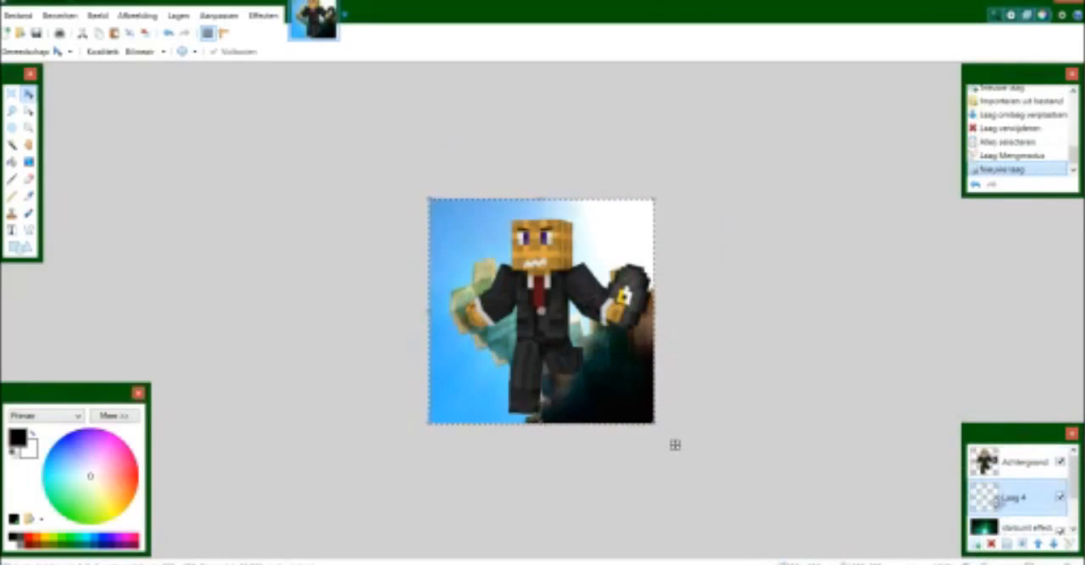
key("ctrl+v")
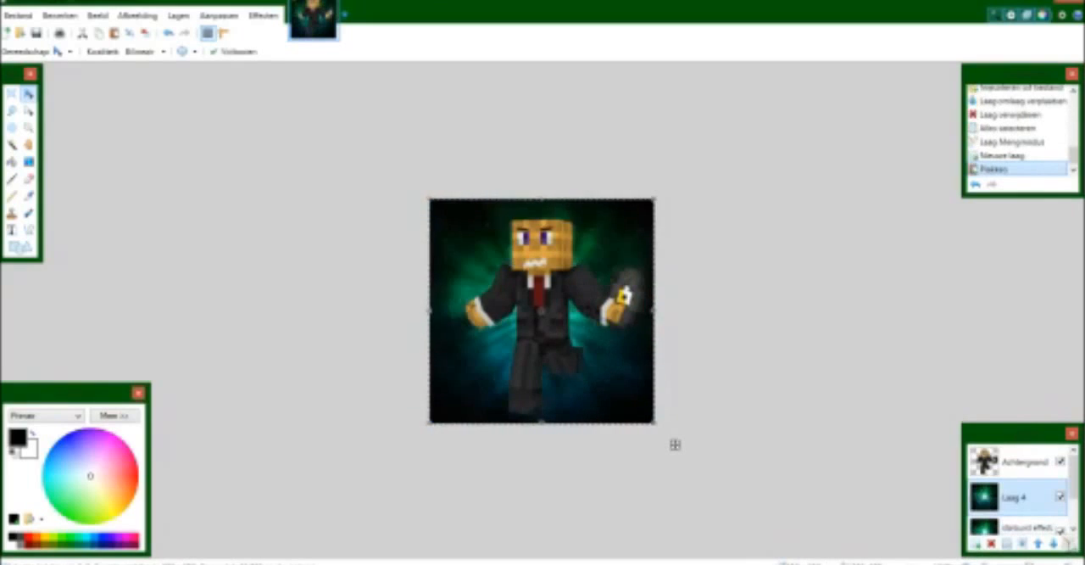
left_click(1068, 543)
left_click(533, 294)
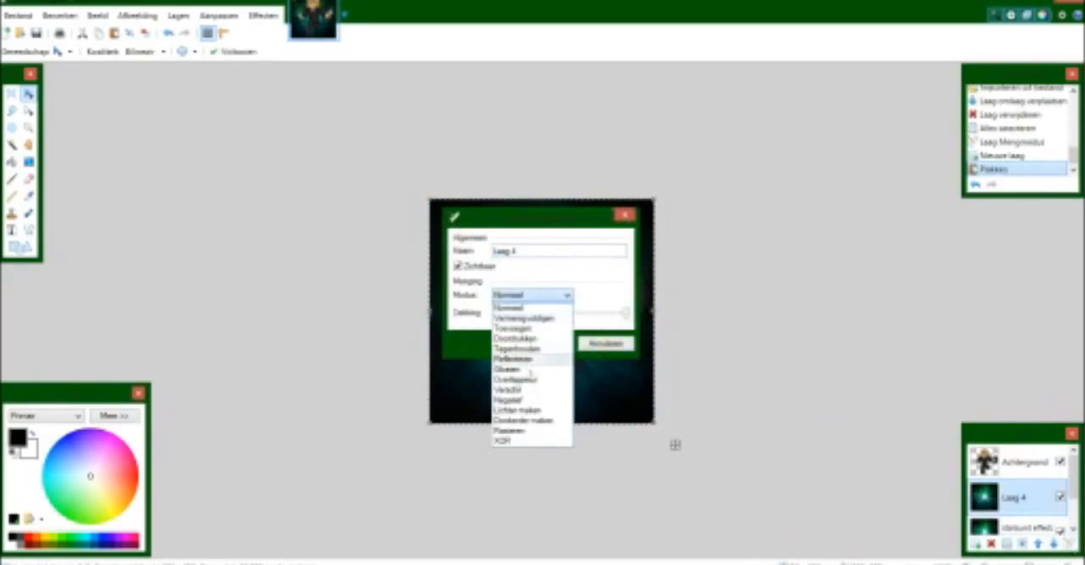
left_click(528, 381)
left_click_drag(808, 120, 802, 146)
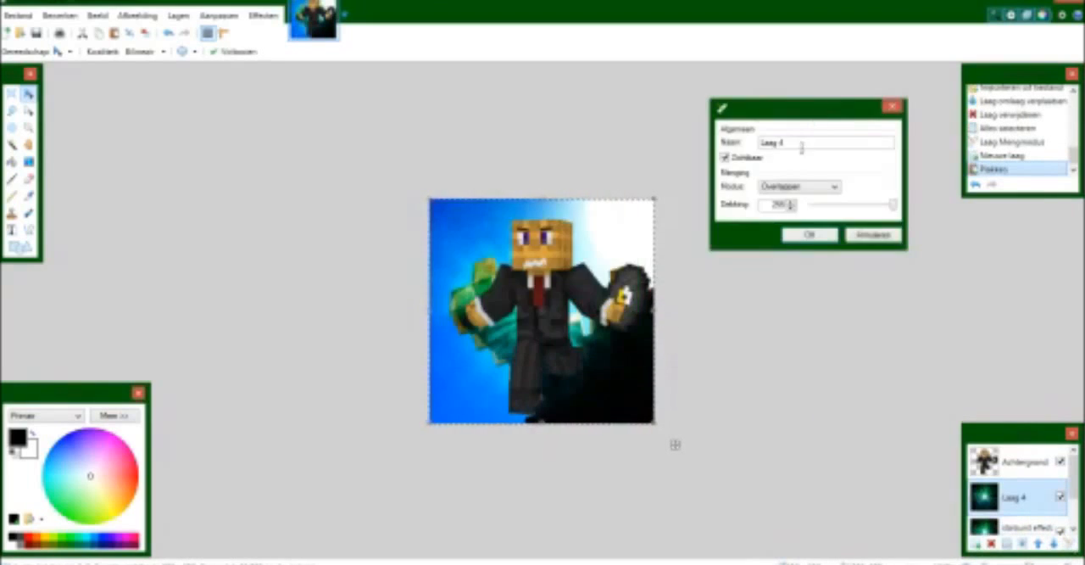
left_click(807, 237)
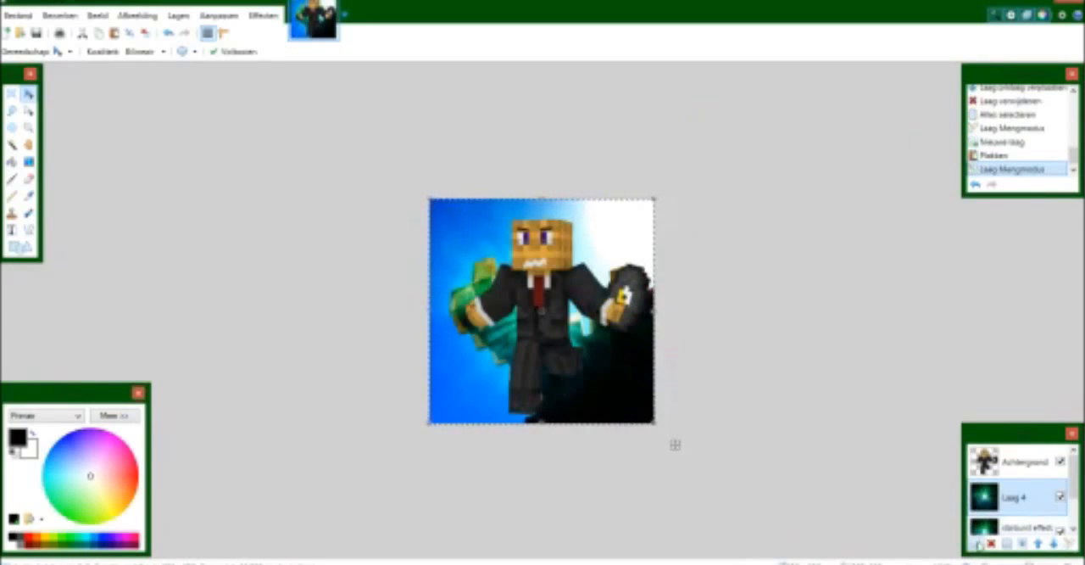
Stack another pasted starburst layer above Laag 4, also blended with Overlappen, and finish the pasted selection.
left_click(978, 544)
key("ctrl+v")
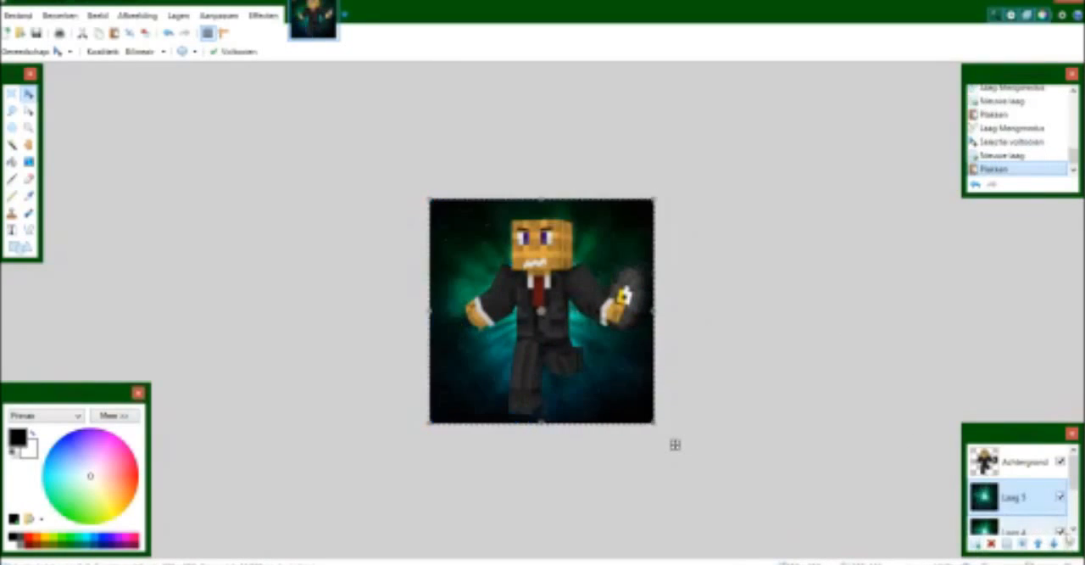
left_click(1069, 544)
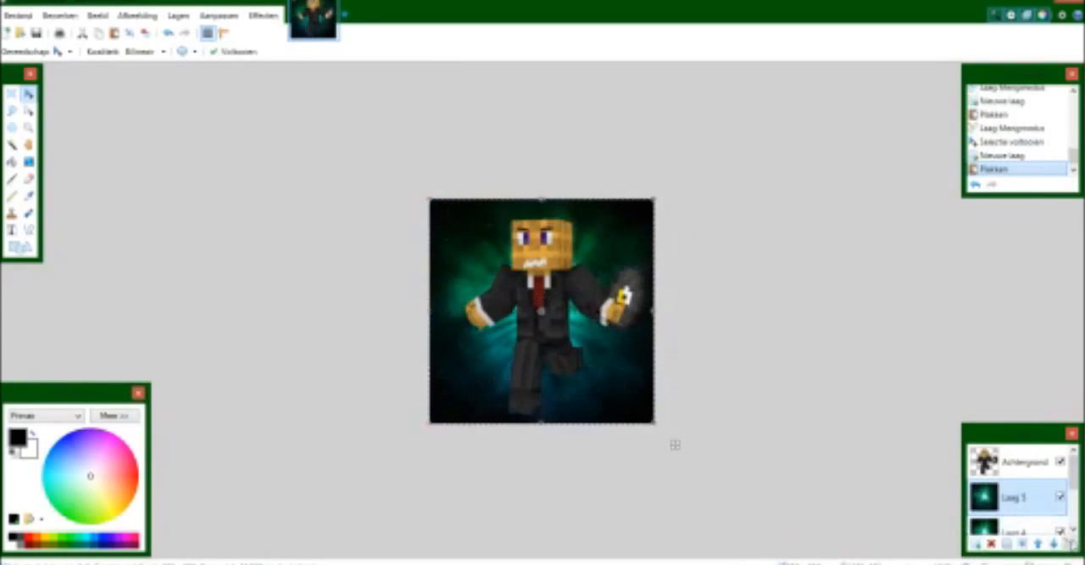
left_click(509, 295)
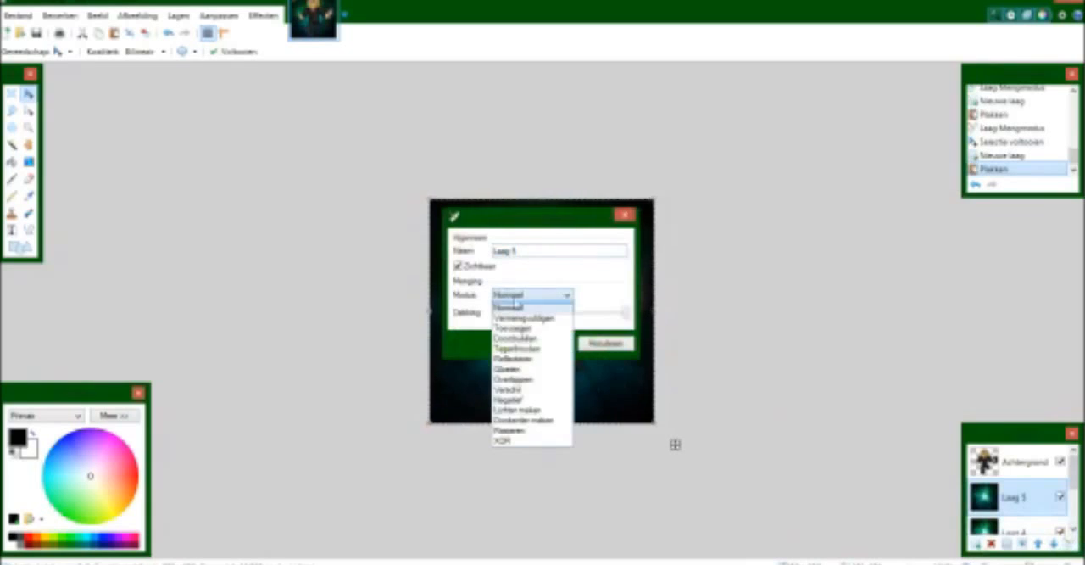
left_click(527, 379)
left_click_drag(558, 233, 873, 169)
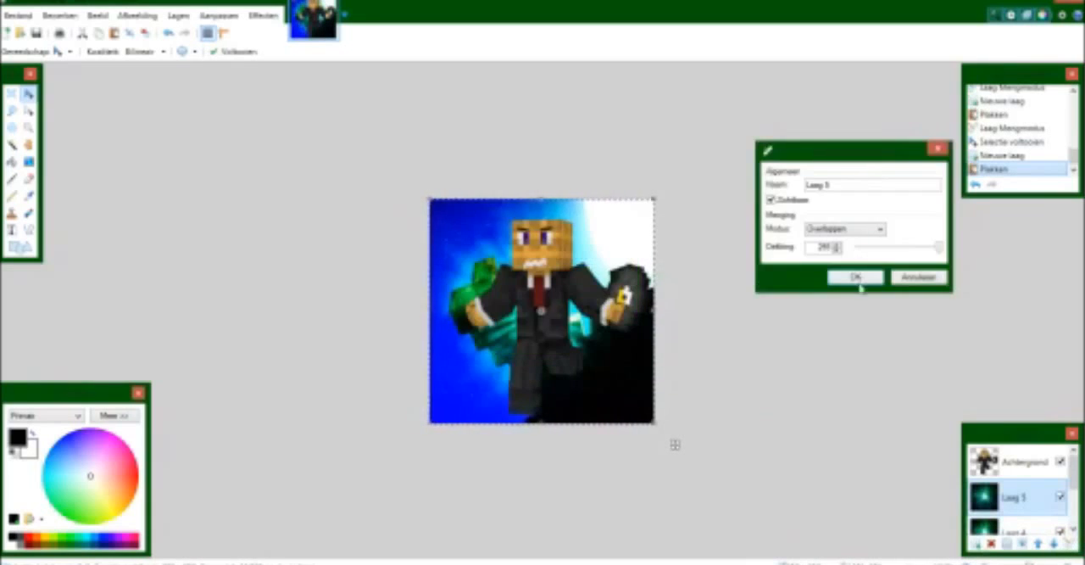
left_click(860, 282)
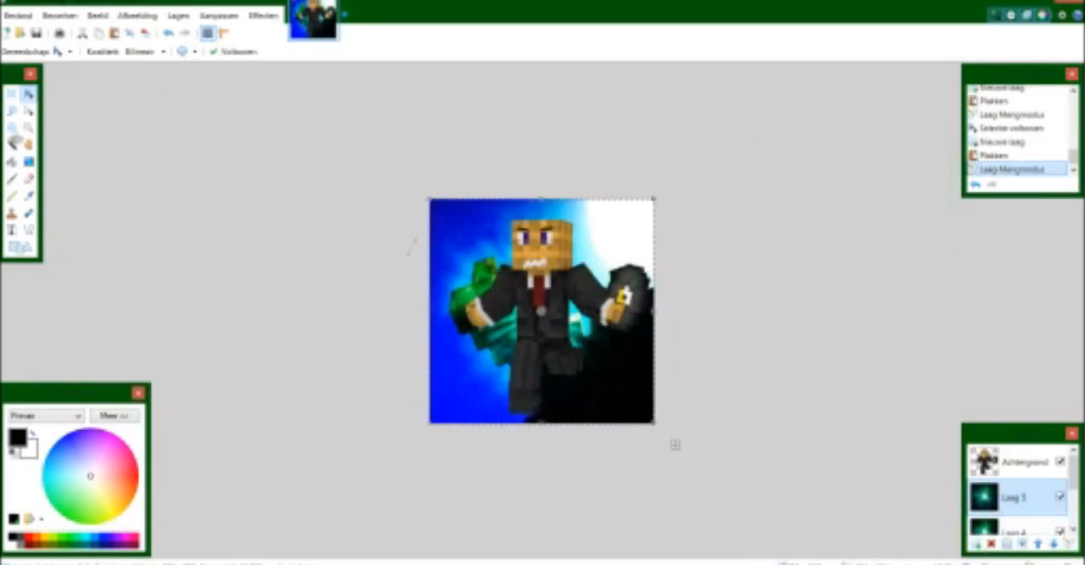
key("Return")
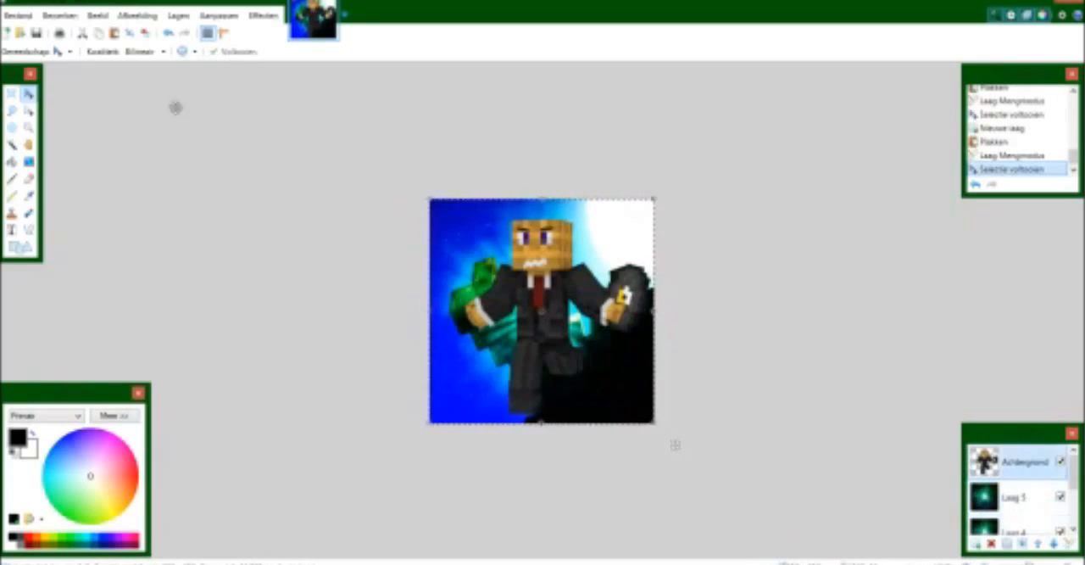
Add an empty layer above the character and shift the character slightly left and down on its own layer.
left_click(25, 247)
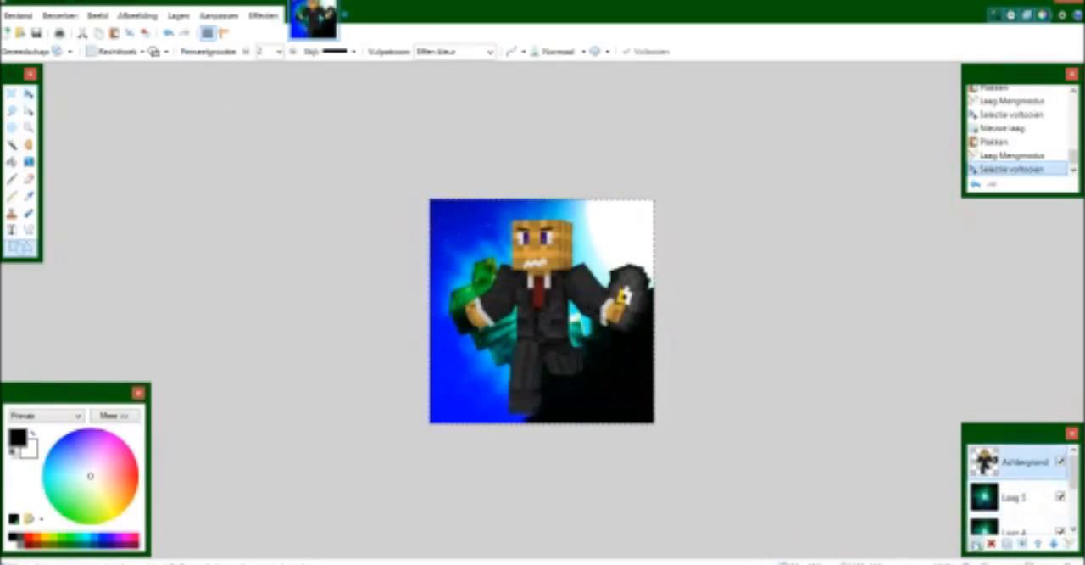
left_click(976, 543)
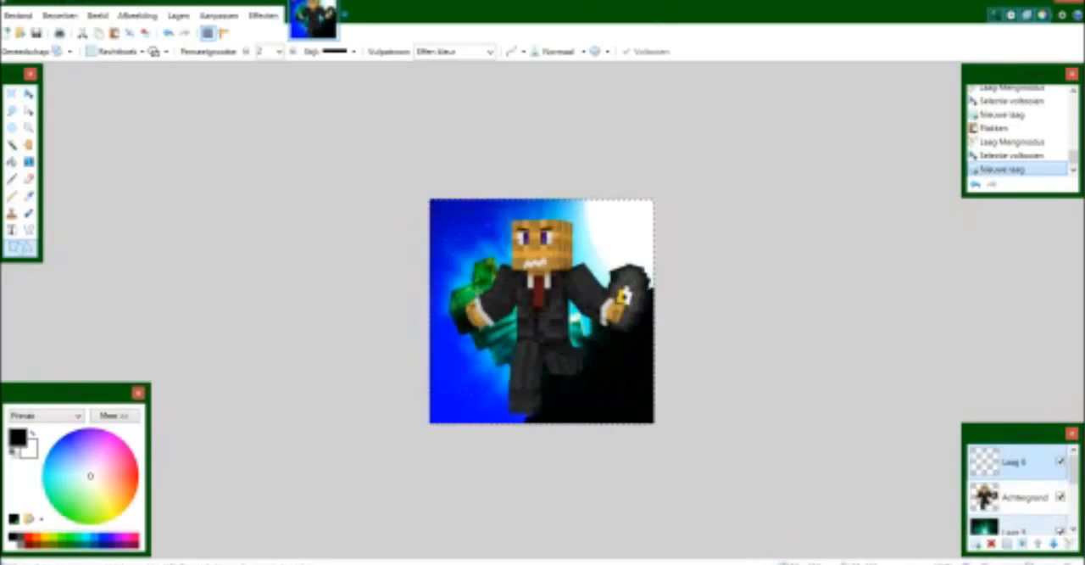
left_click(28, 93)
left_click_drag(551, 265, 552, 265)
left_click(1004, 498)
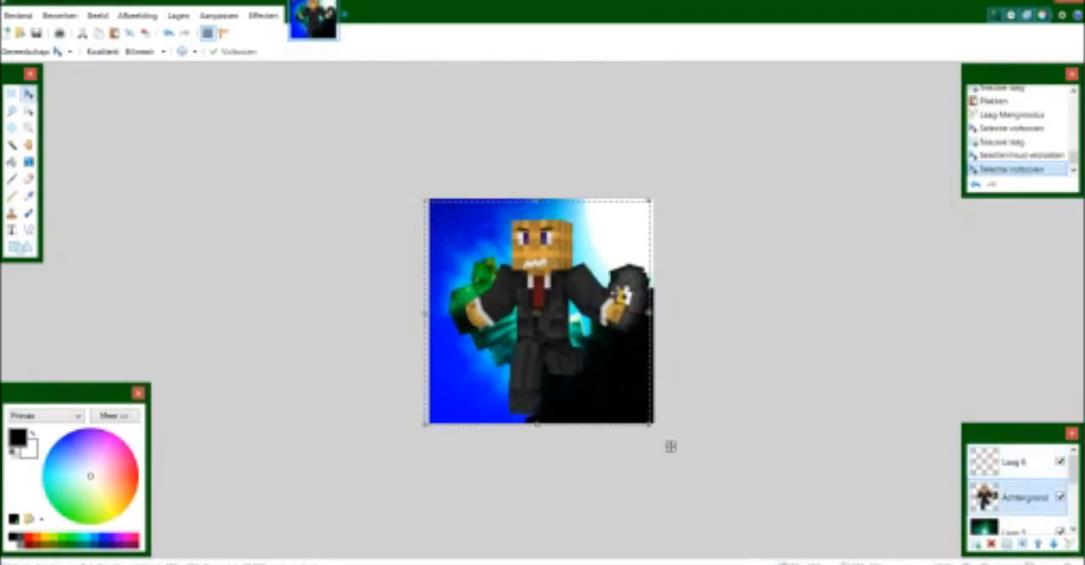
key("ctrl+a")
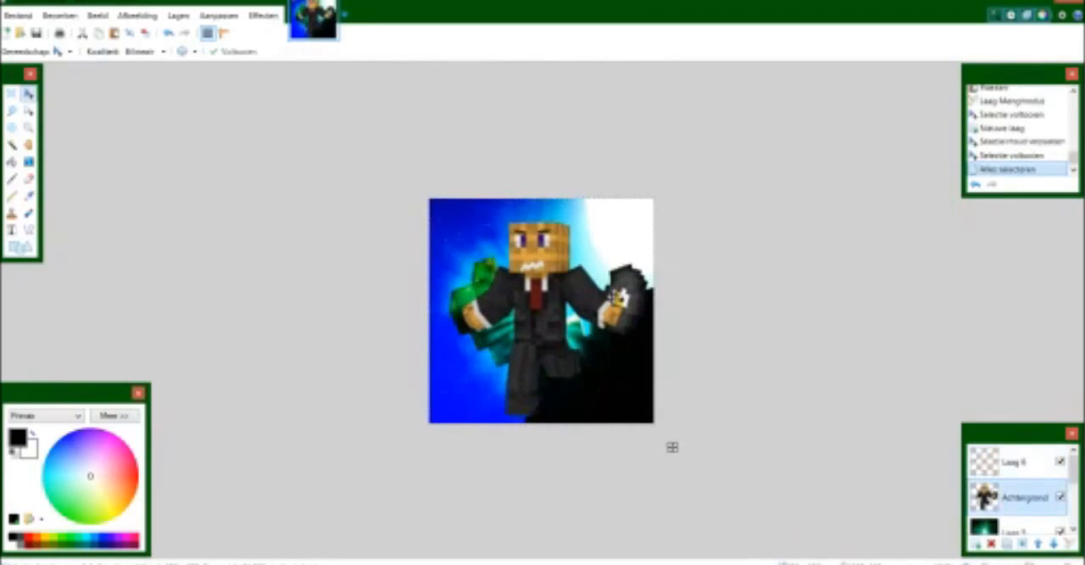
left_click(22, 247)
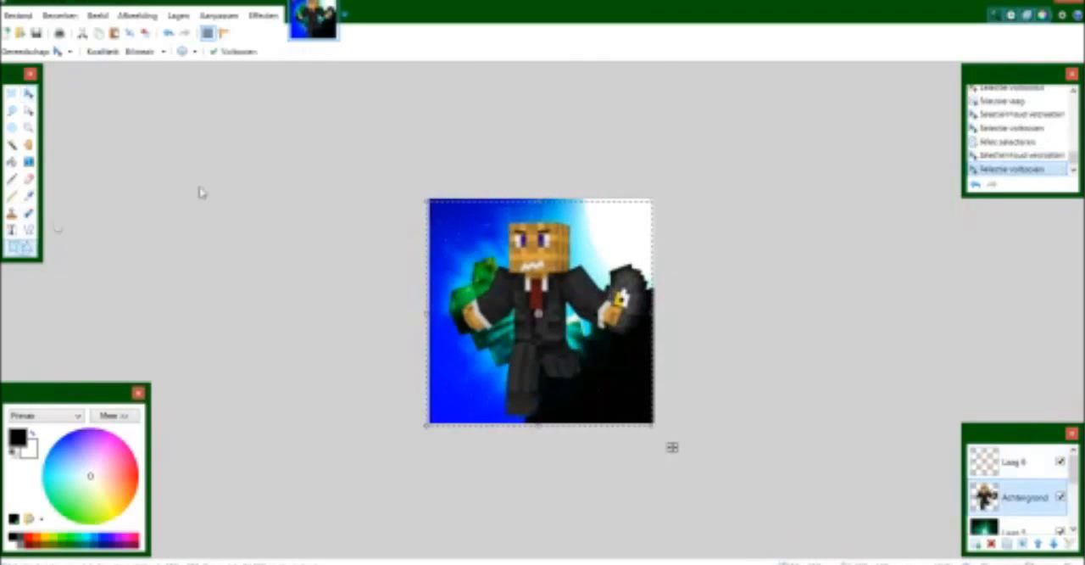
key("ctrl+a")
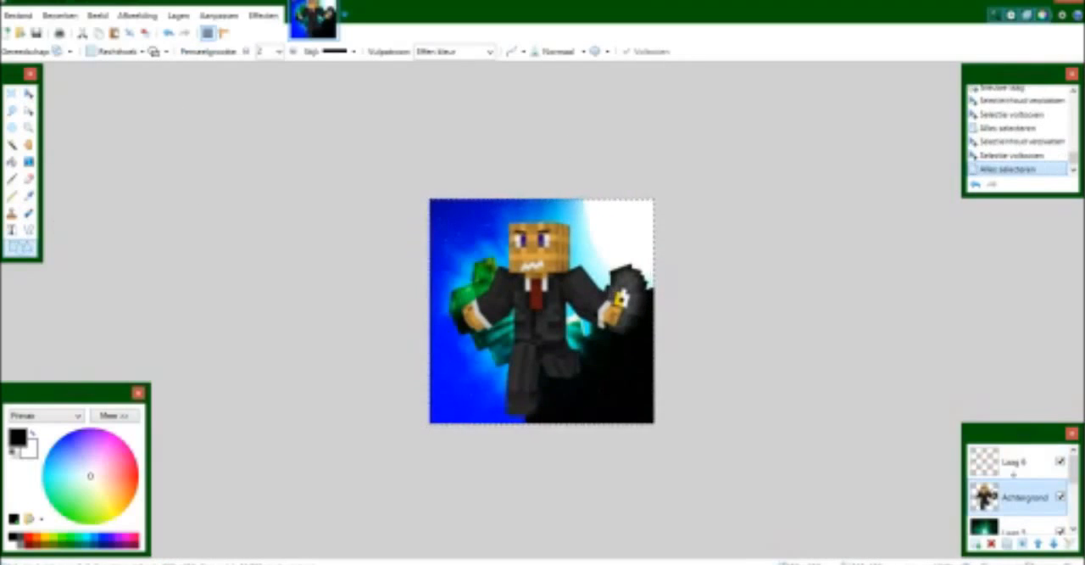
Draw a red rectangle outline along the canvas border on the empty top layer and thicken its line.
left_click(1007, 460)
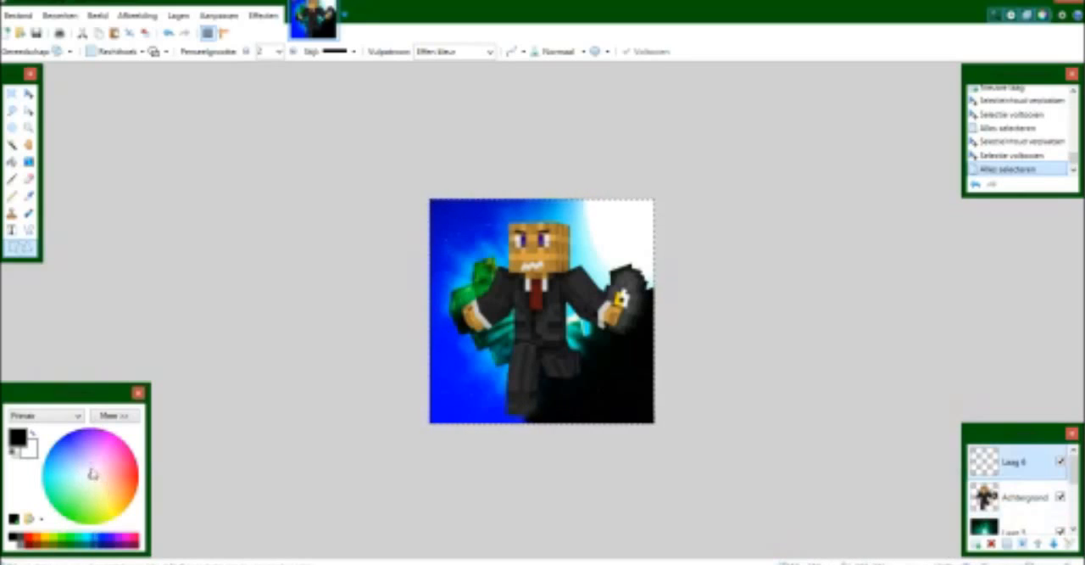
left_click_drag(95, 480, 154, 483)
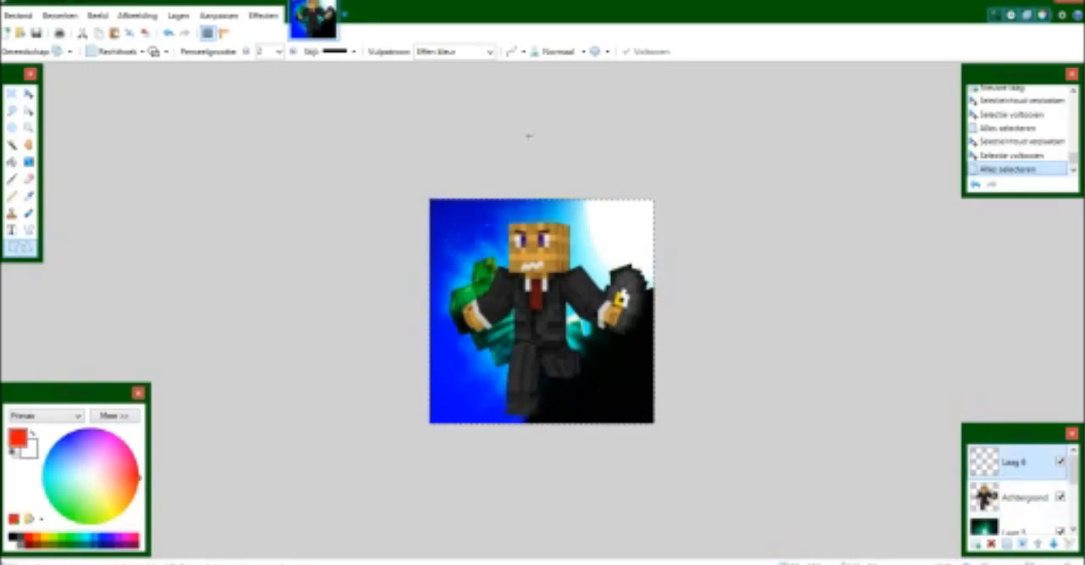
left_click_drag(432, 203, 651, 420)
left_click(292, 52)
left_click(292, 51)
left_click(291, 51)
left_click(291, 52)
left_click(292, 54)
Stretch the red frame's corners so that it lines up with the edges of the canvas.
mouse_move(431, 204)
left_mouse_down()
mouse_move(428, 195)
mouse_move(432, 204)
left_mouse_up()
left_click_drag(652, 205, 654, 204)
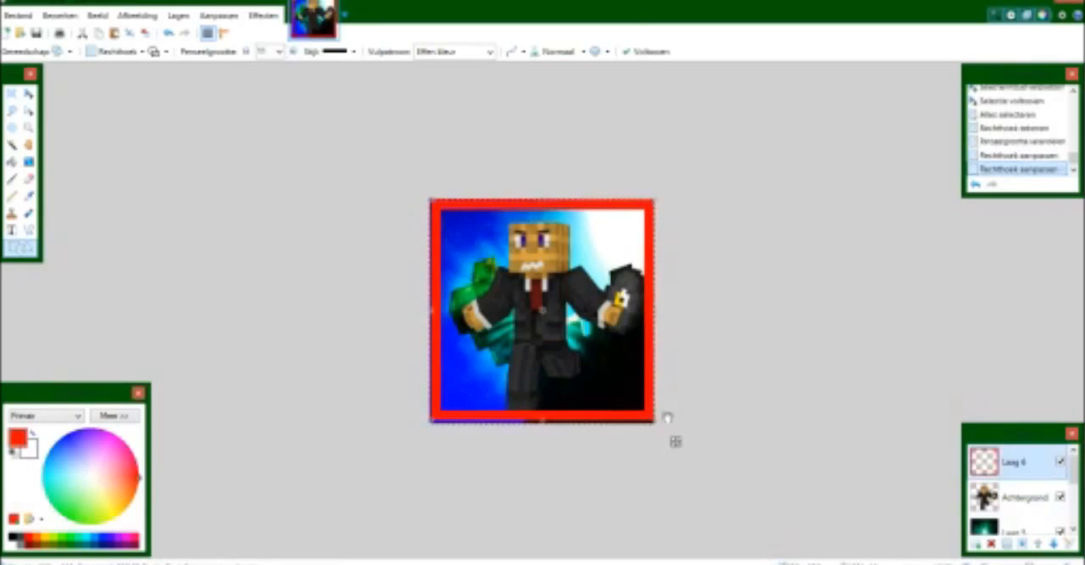
left_click_drag(428, 419, 430, 426)
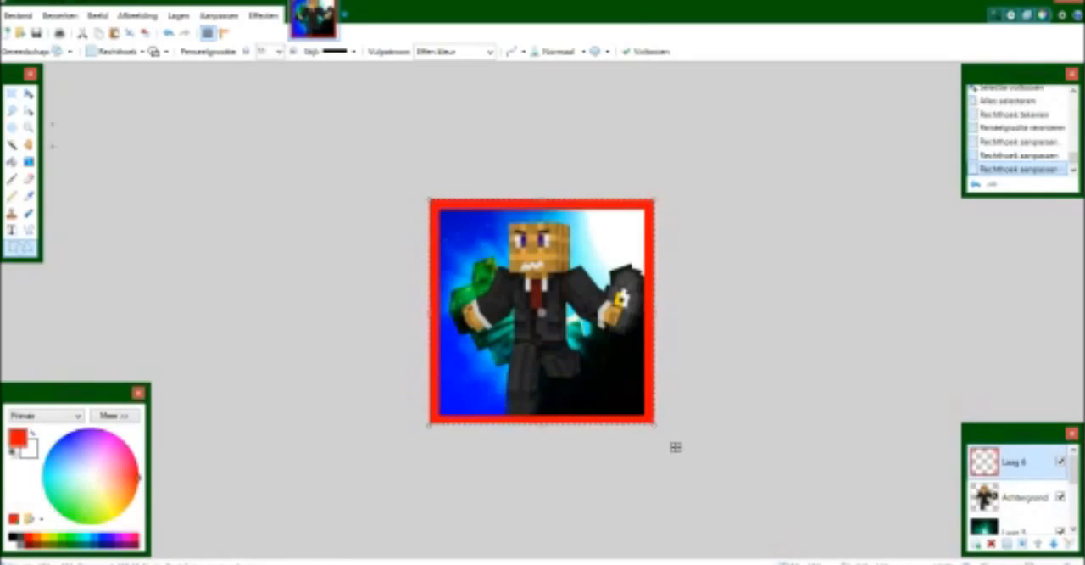
Set the secondary colour to light blue.
left_click(29, 449)
left_click_drag(65, 476, 47, 470)
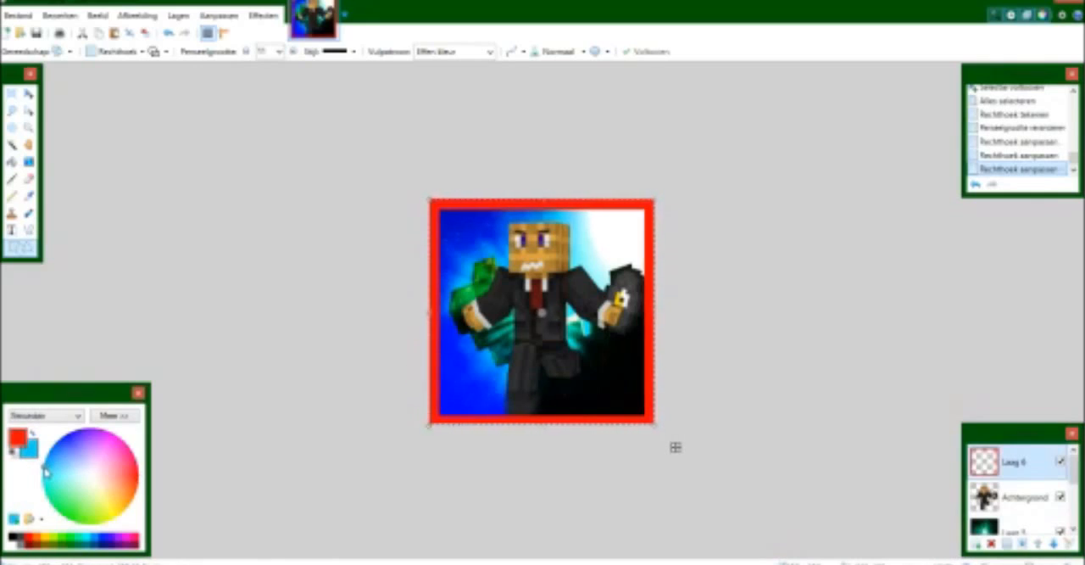
left_click_drag(47, 470, 56, 448)
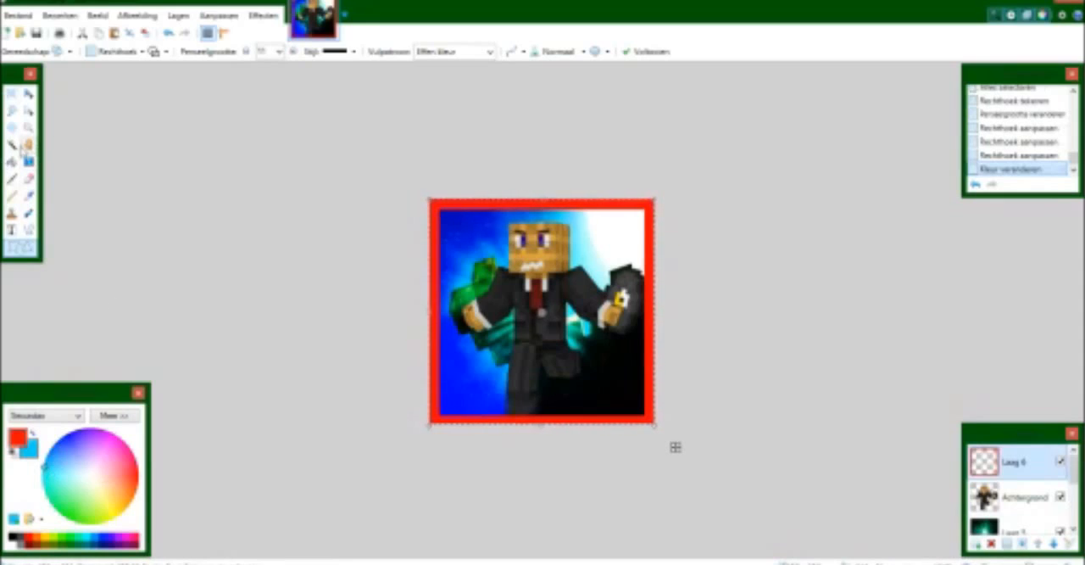
Select the red frame with the Magic Wand and fill it with a red to light blue diamond gradient from the image centre outwards.
left_click(12, 146)
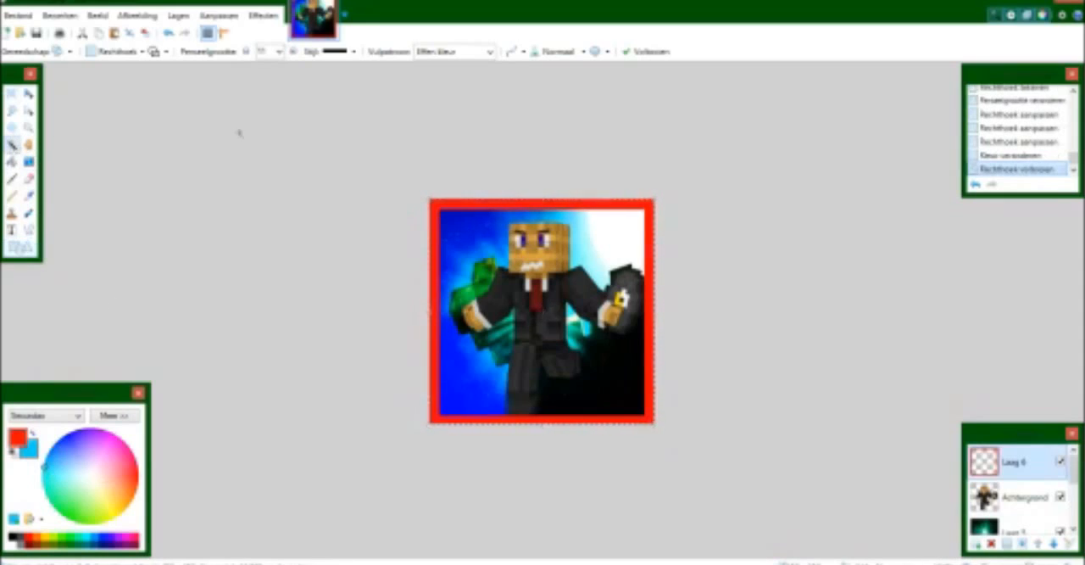
left_click(487, 204)
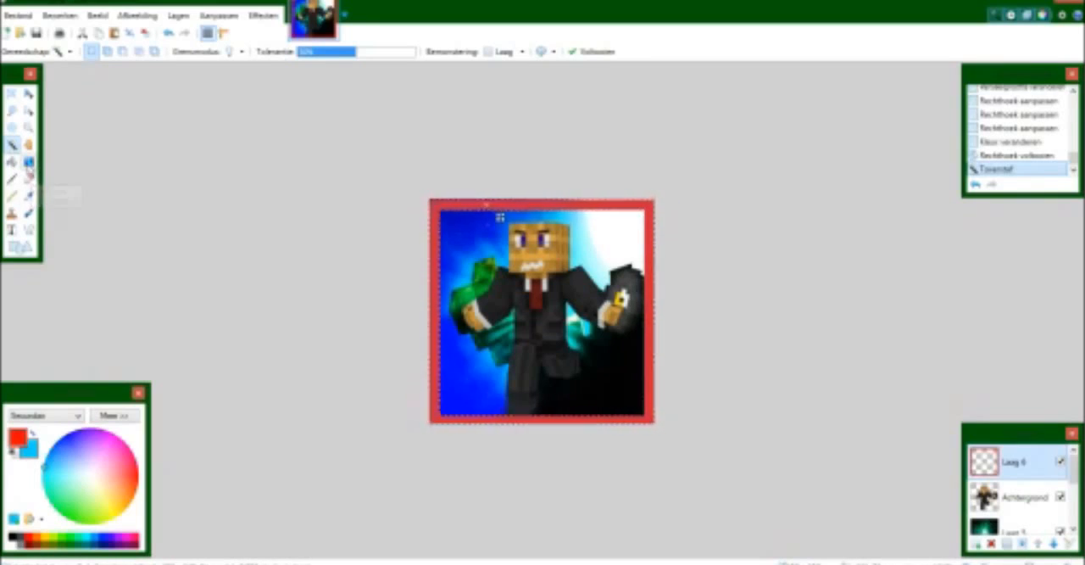
key("g")
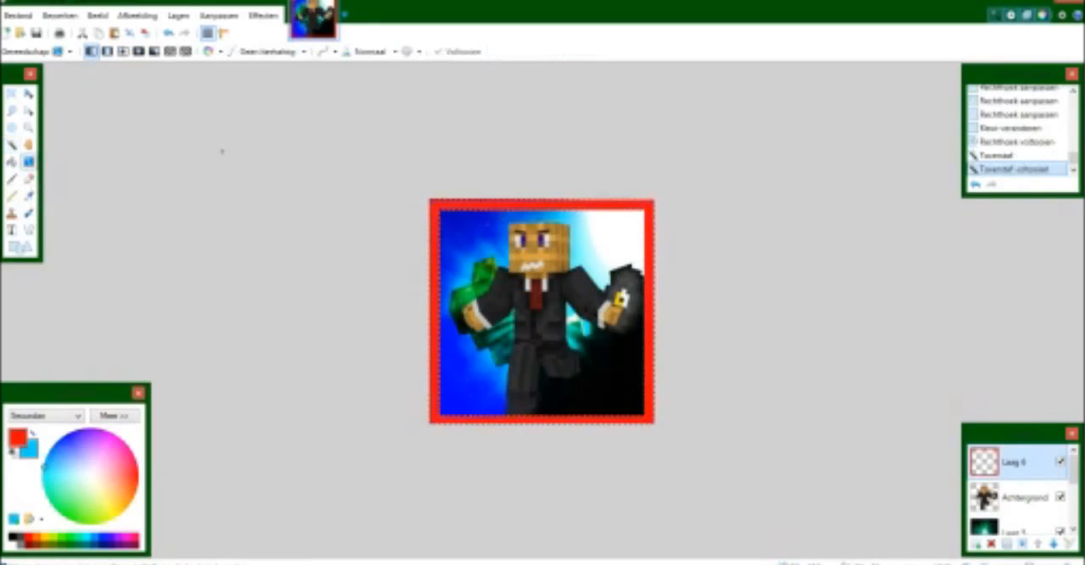
left_click(124, 52)
left_click_drag(543, 303, 532, 243)
left_click_drag(539, 169, 632, 10)
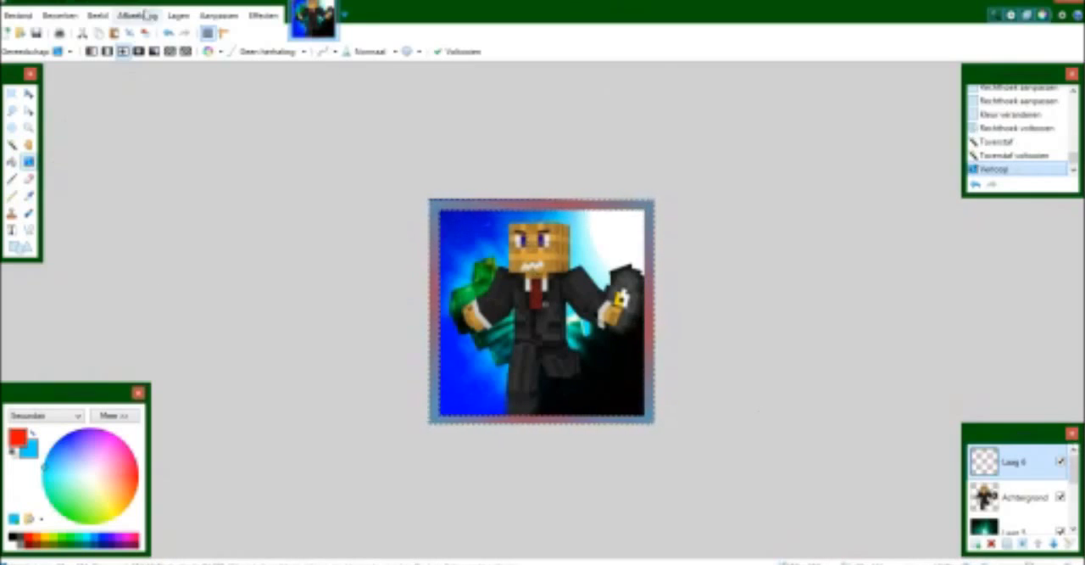
Switch the frame's gradient from colour mode to transparency mode, and select the whole canvas.
left_click(219, 53)
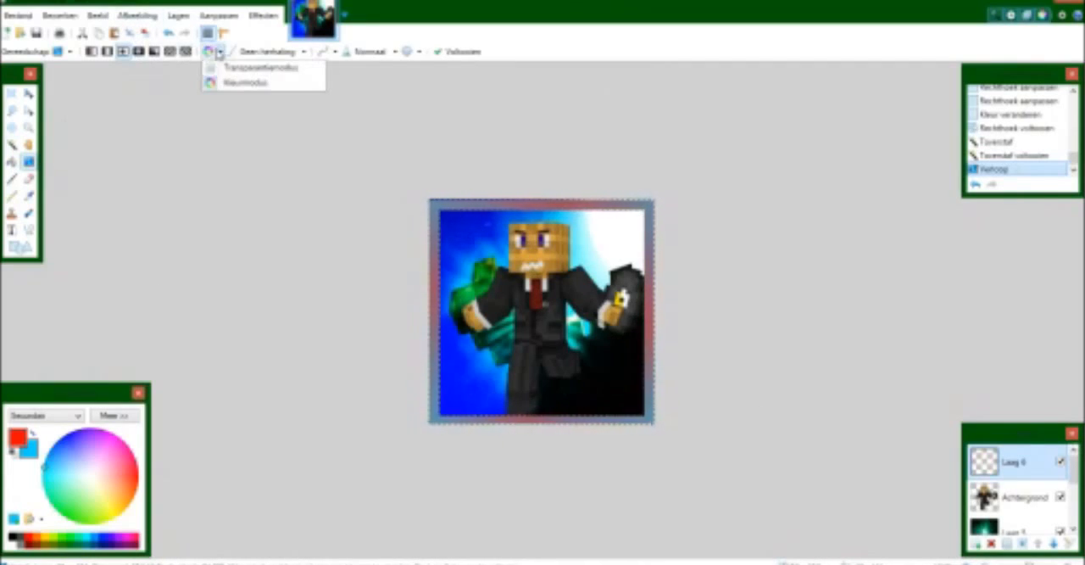
left_click(245, 82)
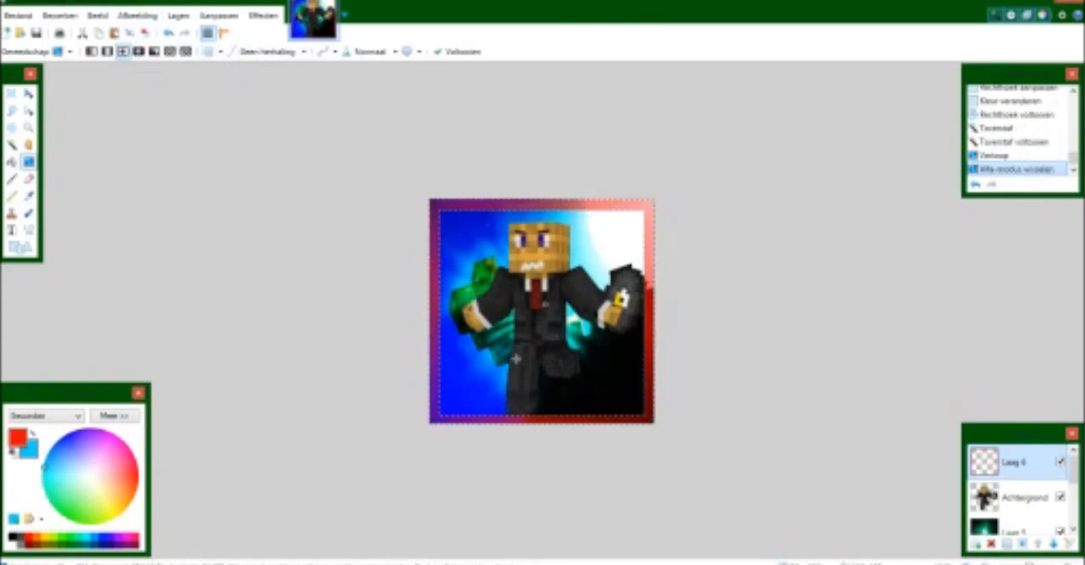
key("ctrl+a")
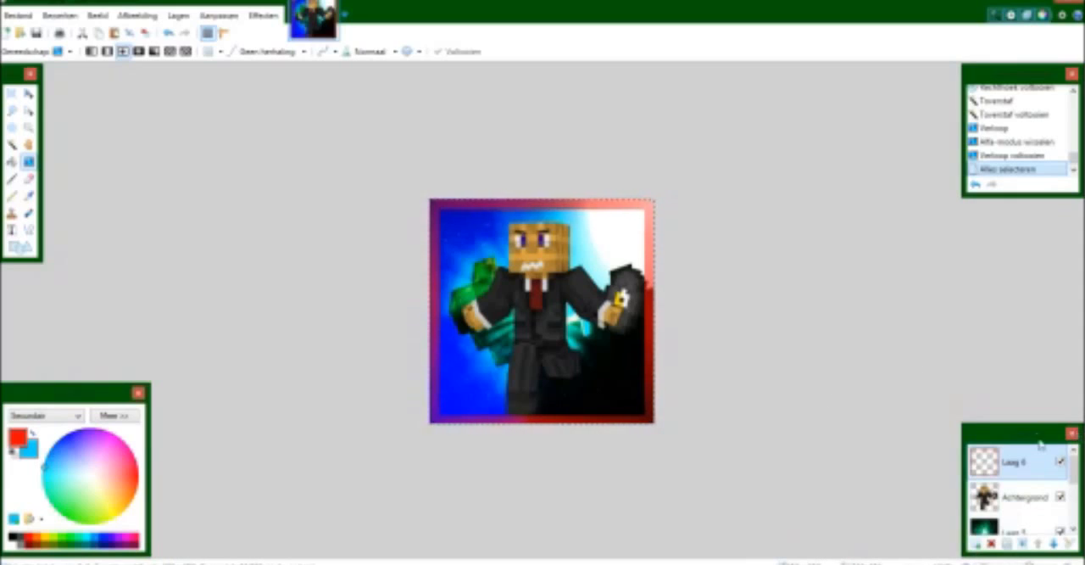
Add a new layer above the frame and write the text "waffle" near the image's lower-left corner.
left_click_drag(1040, 440, 1035, 423)
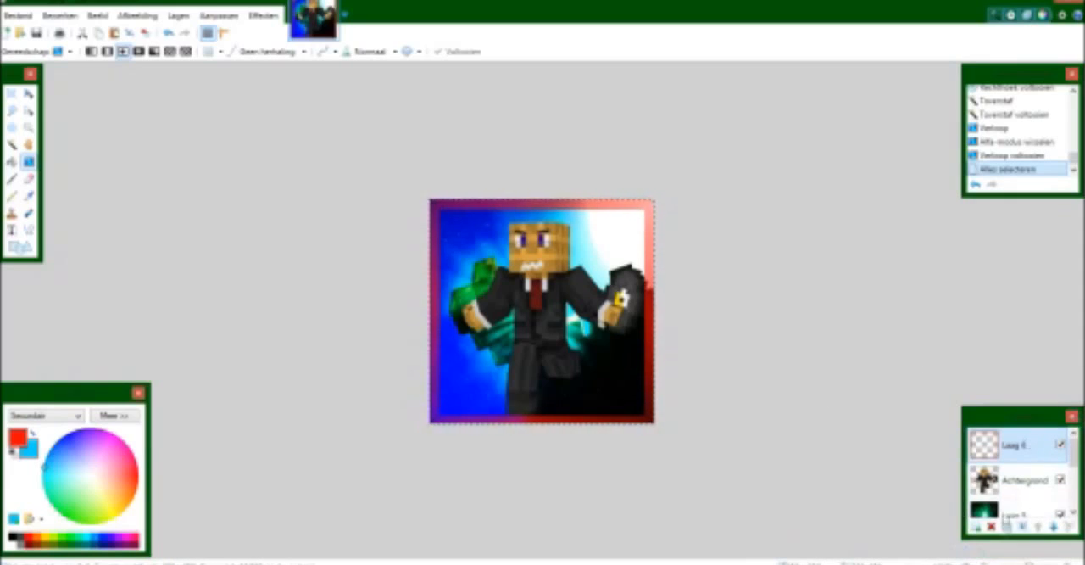
left_click(979, 529)
key("ctrl+a")
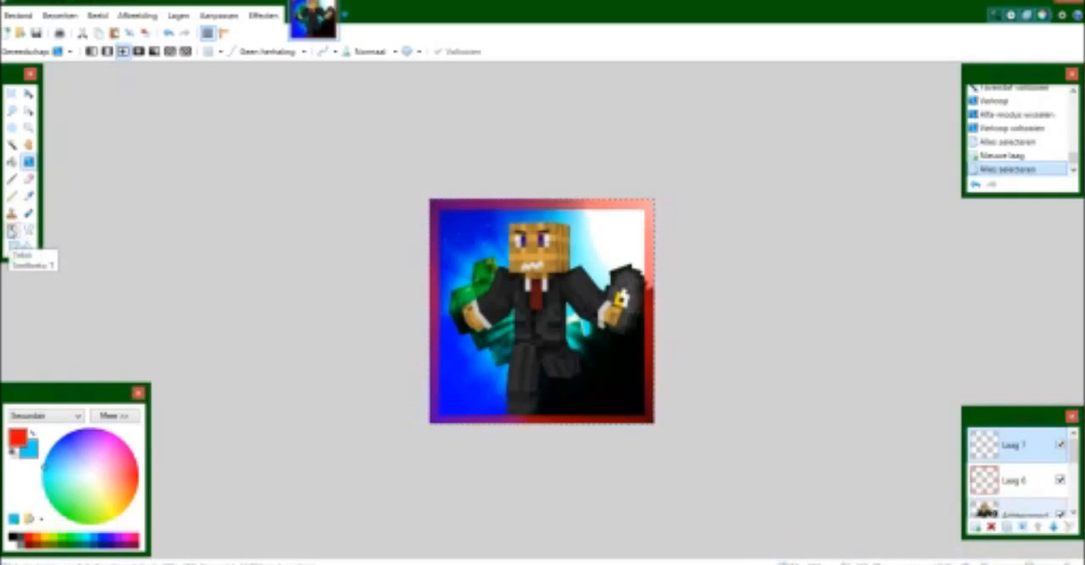
left_click(12, 231)
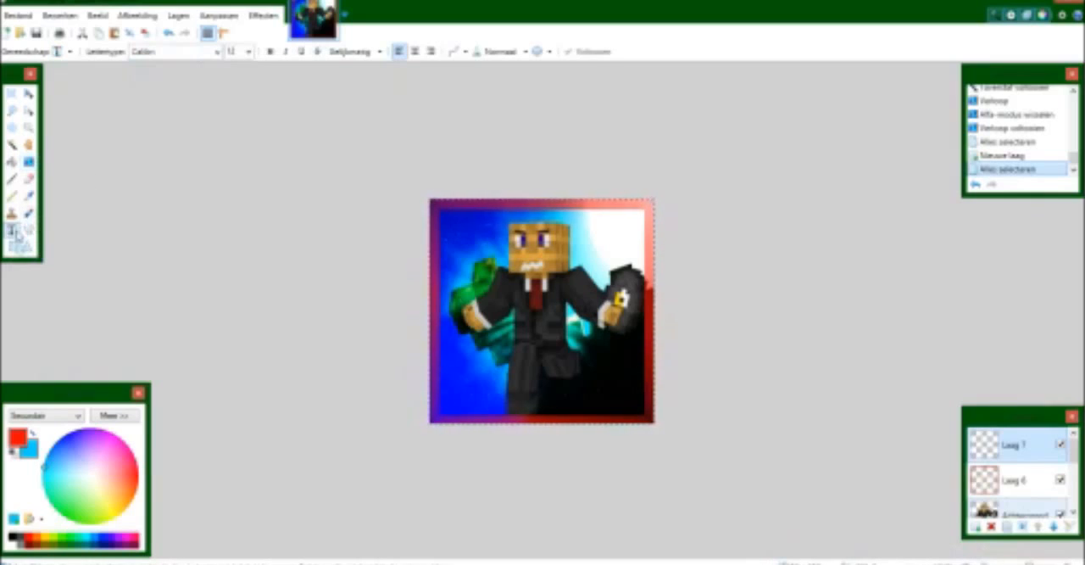
left_click(442, 381)
type("mralhi")
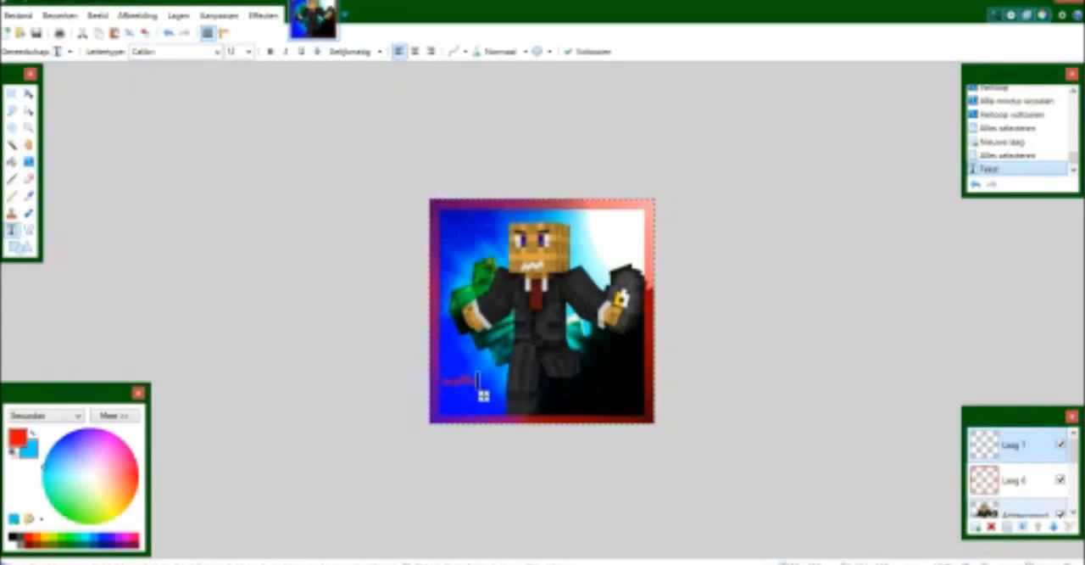
Format the waffle text in the DangerWaffles font at size 28.
left_click(217, 52)
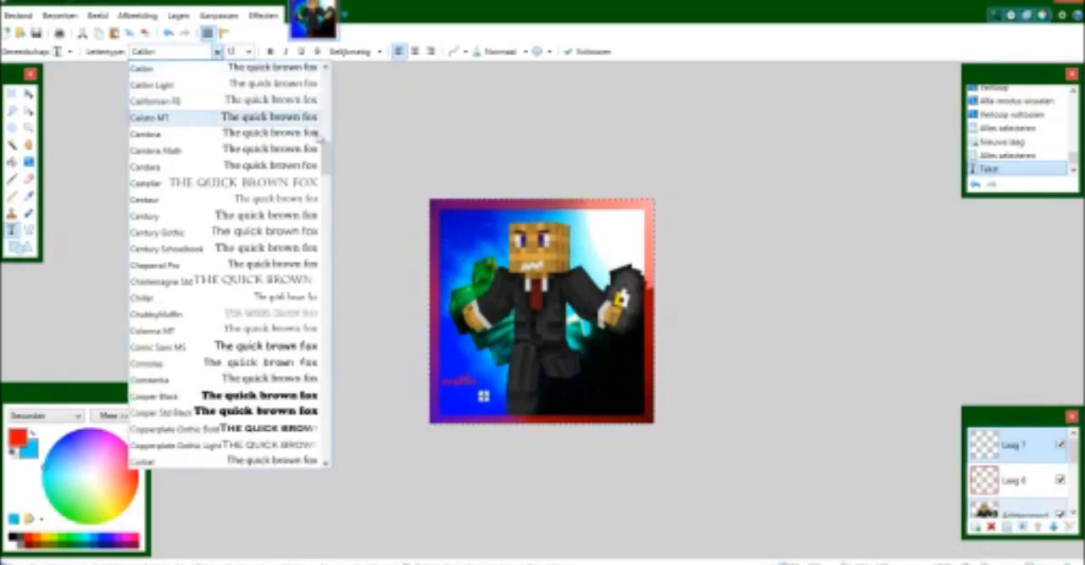
left_click_drag(327, 140, 302, 177)
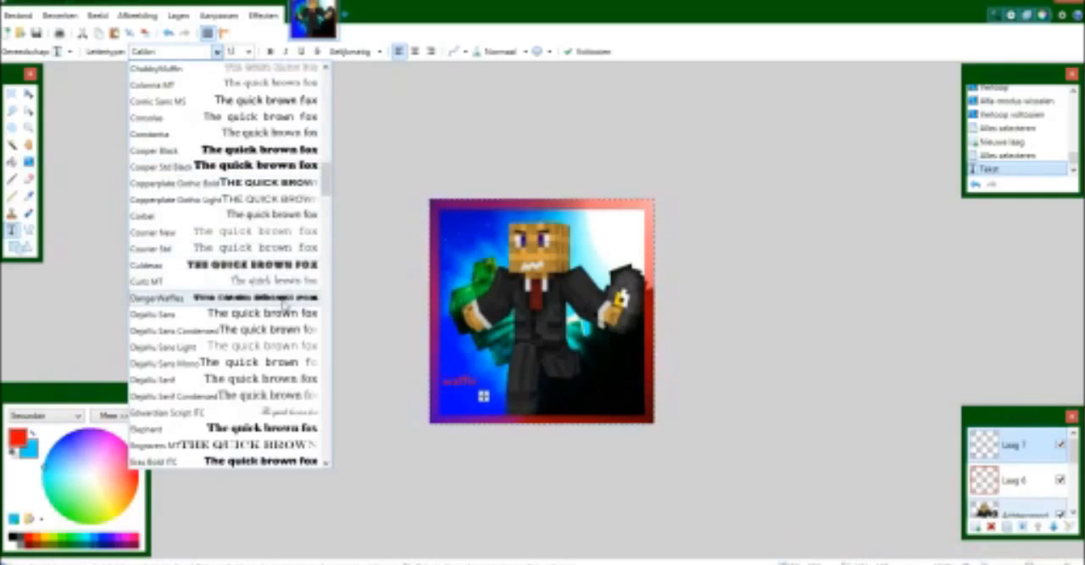
left_click(166, 301)
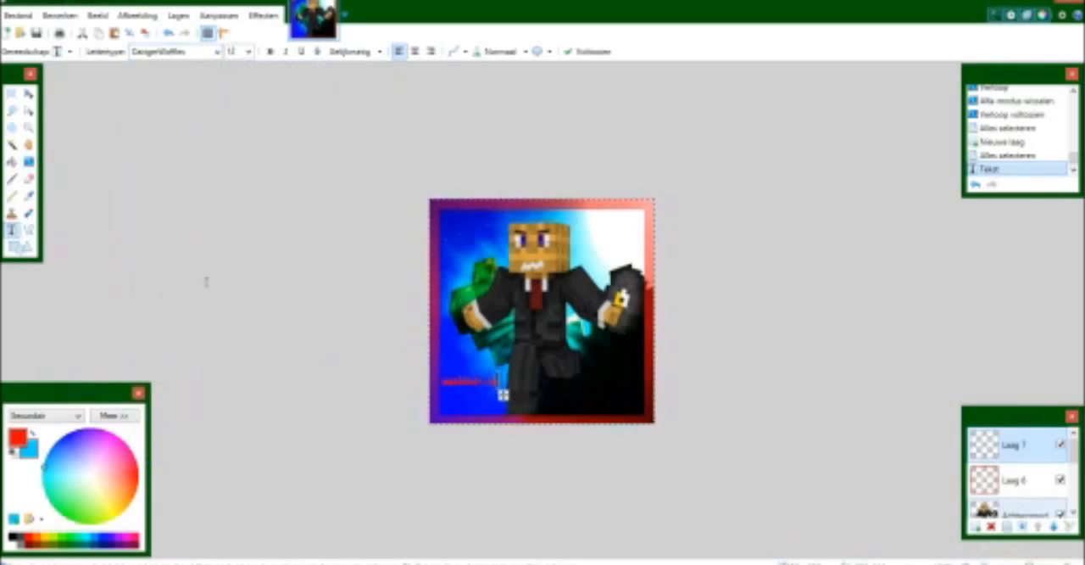
left_click(249, 52)
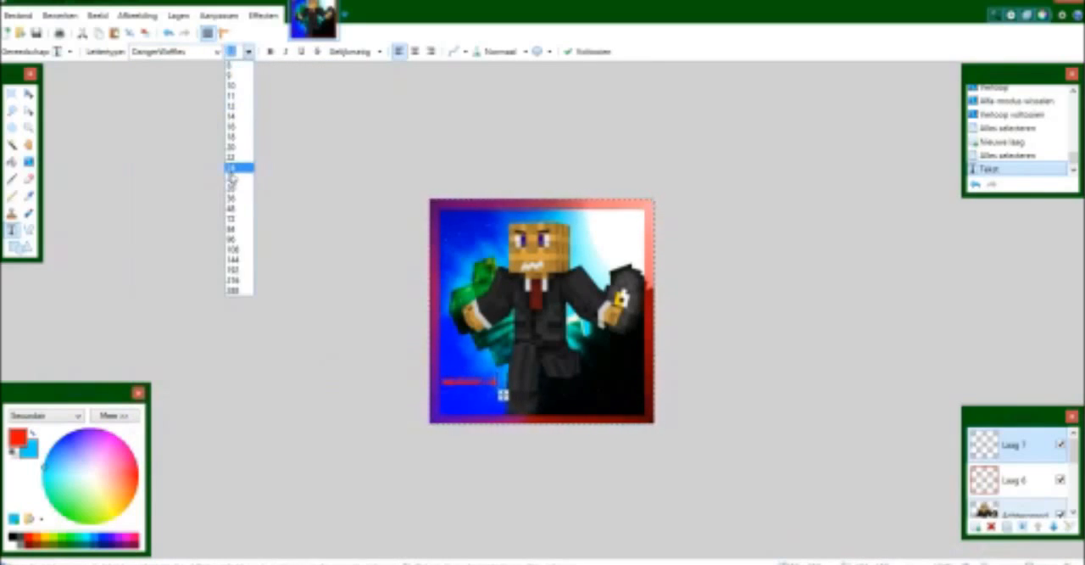
left_click(234, 179)
left_click(249, 52)
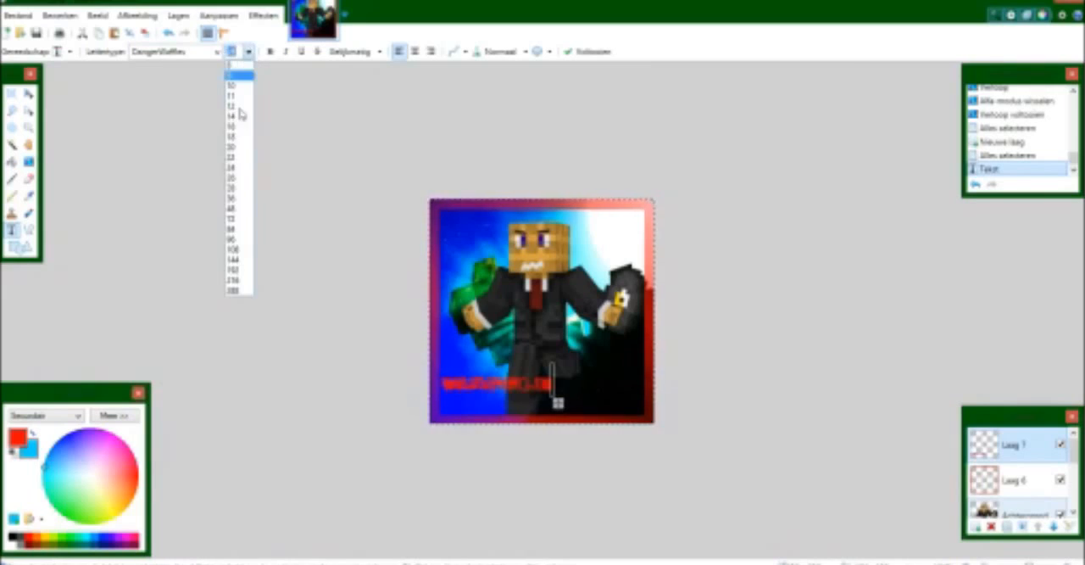
left_click(237, 184)
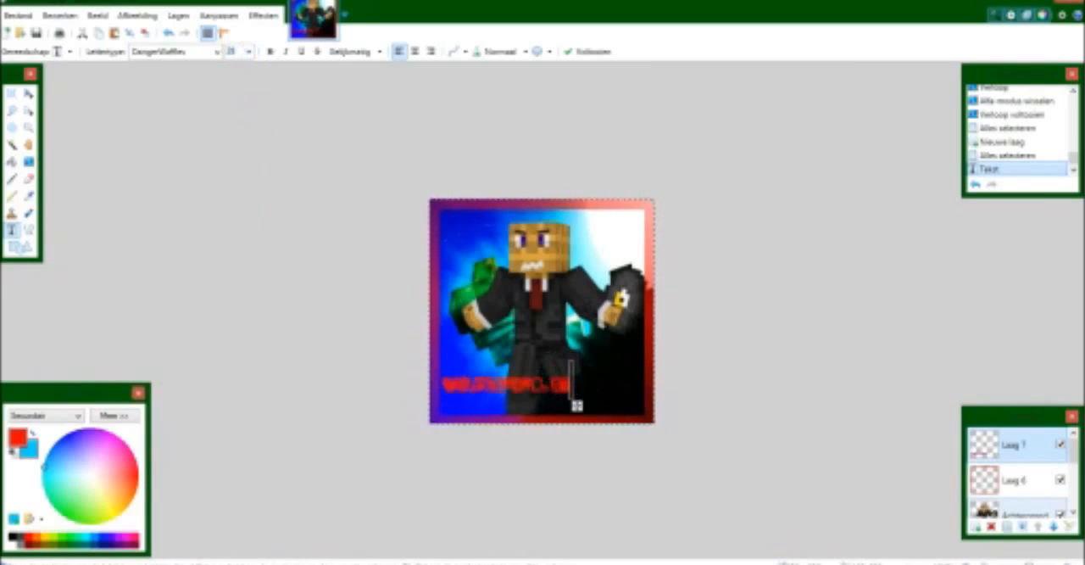
Move the waffle text to the image's lower-right corner and rotate it counter-clockwise so that it slopes upwards.
left_click_drag(576, 405, 652, 420)
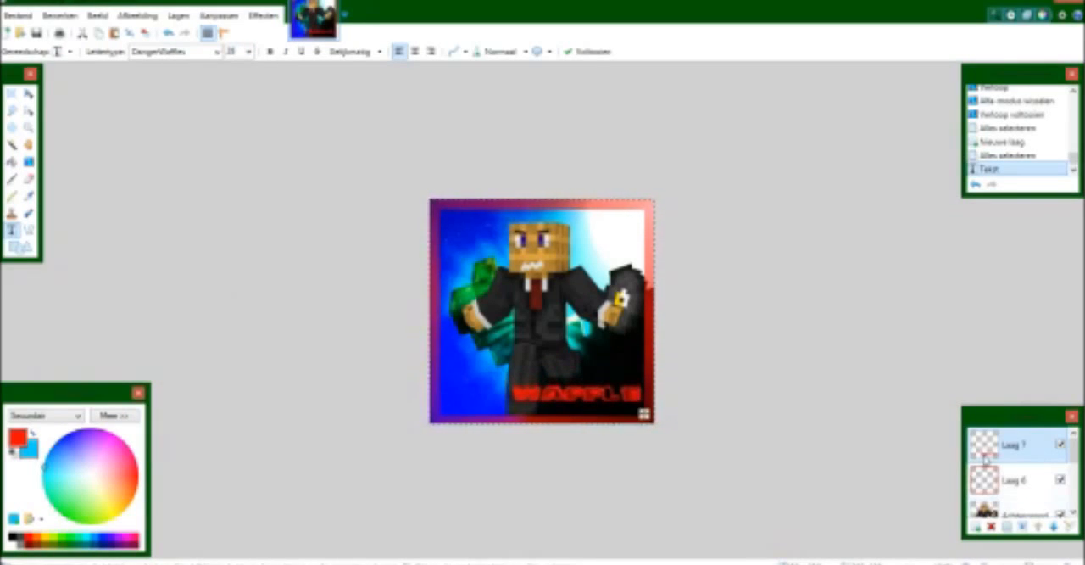
key("ctrl+a")
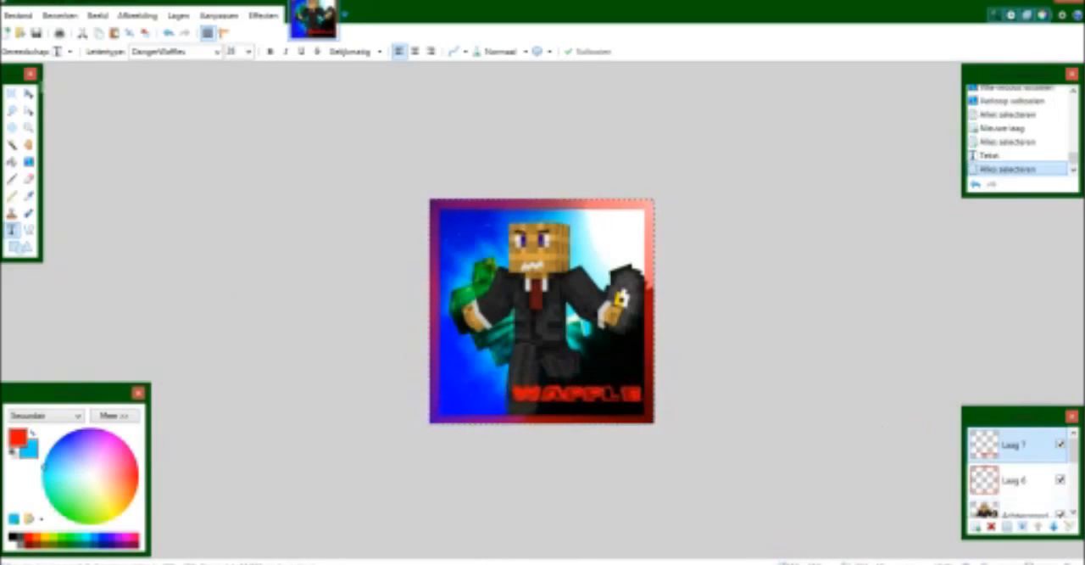
key("m")
left_click_drag(622, 167, 575, 266)
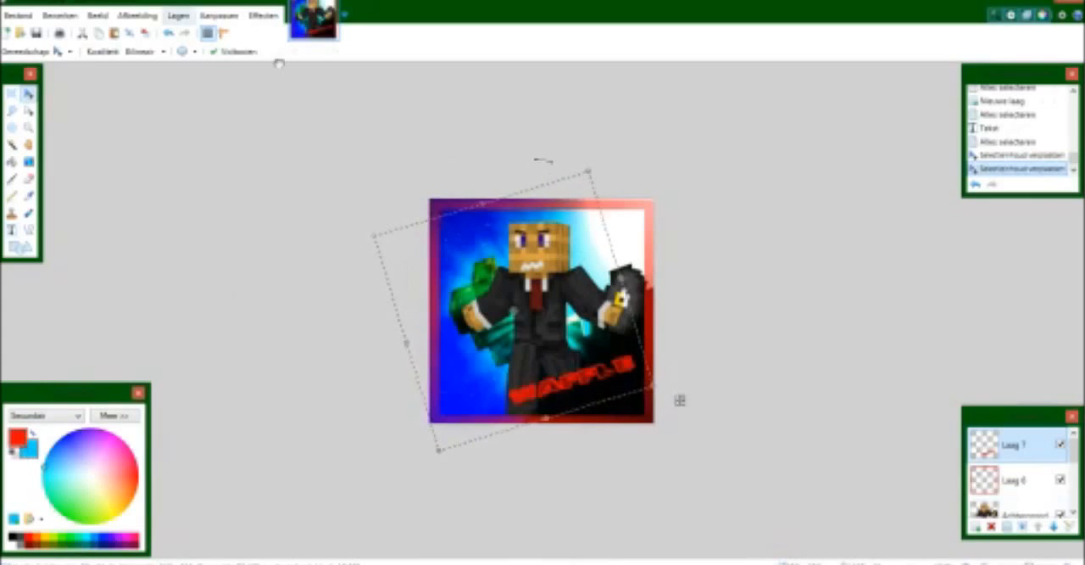
Start a Drop Shadow effect on the waffle text with a turquoise shadow colour and a horizontal displacement of 20.
left_click(264, 15)
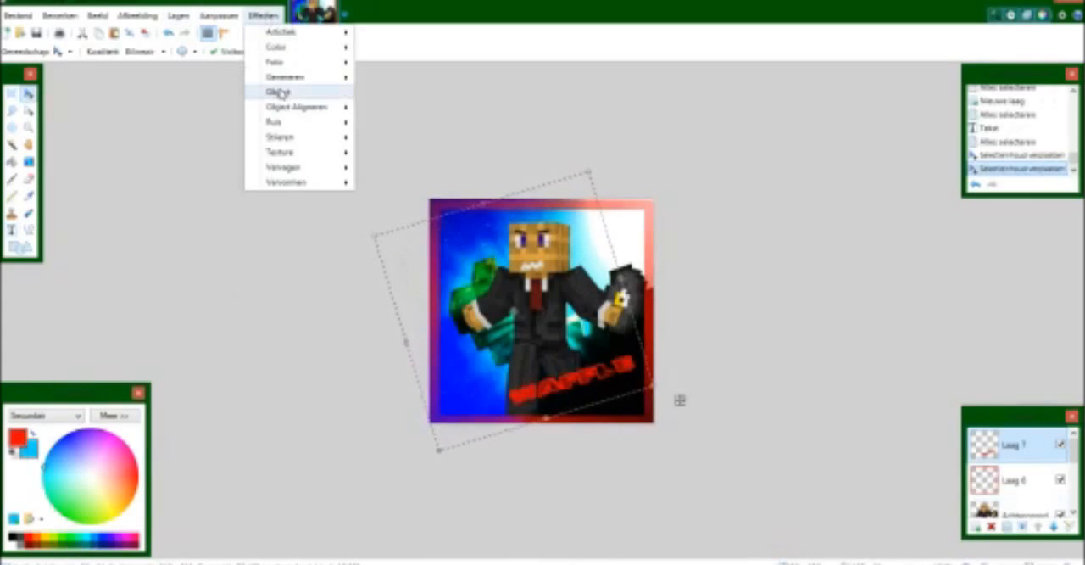
mouse_move(284, 95)
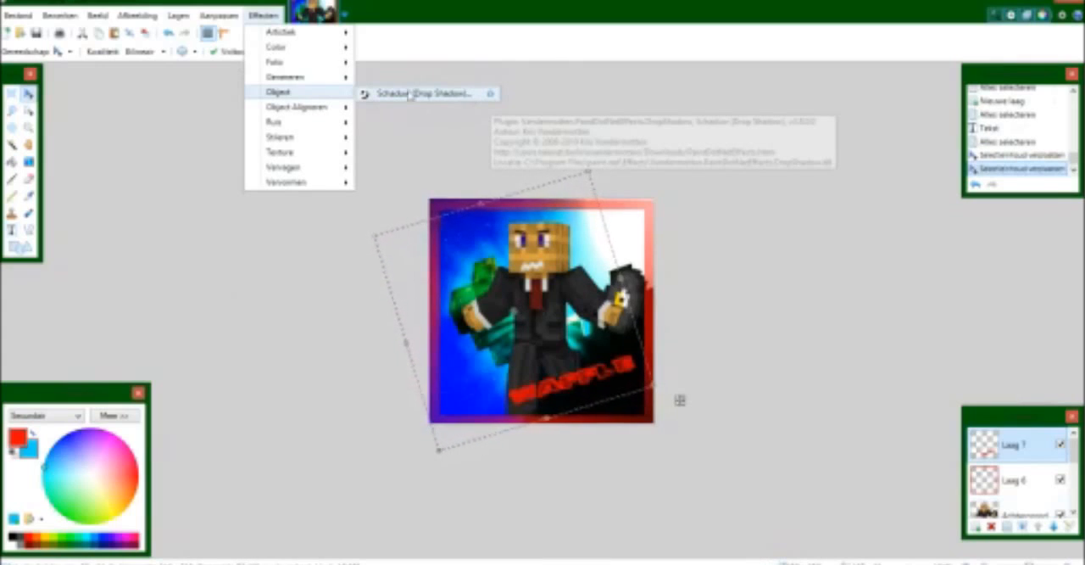
left_click(264, 17)
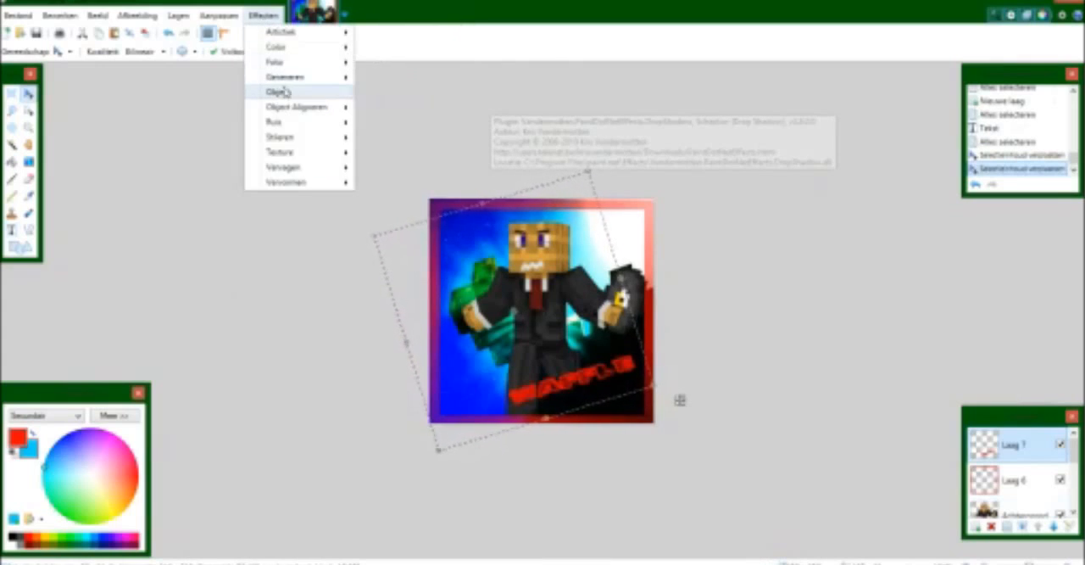
mouse_move(343, 94)
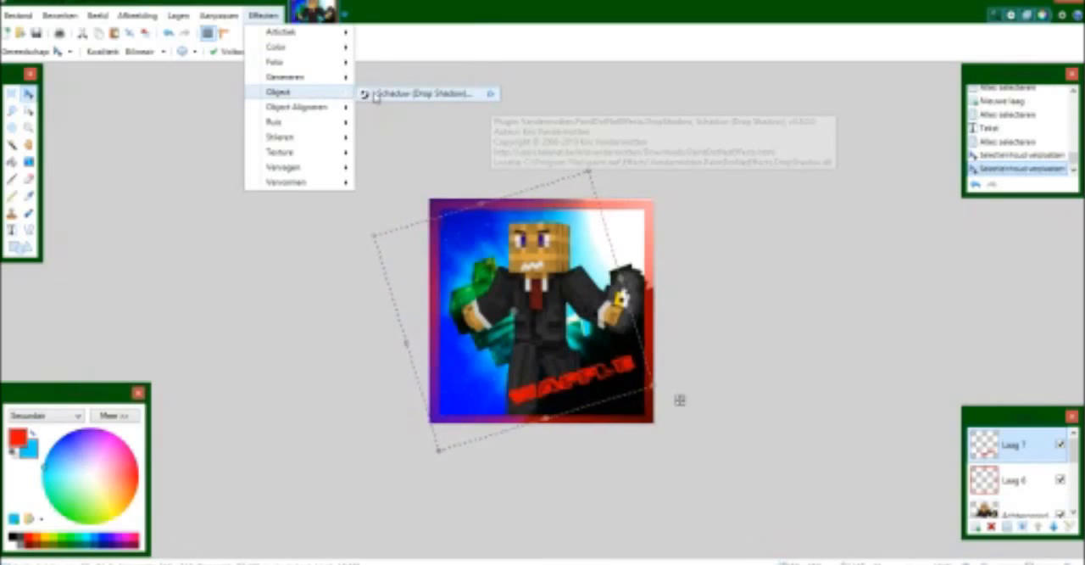
left_click(375, 93)
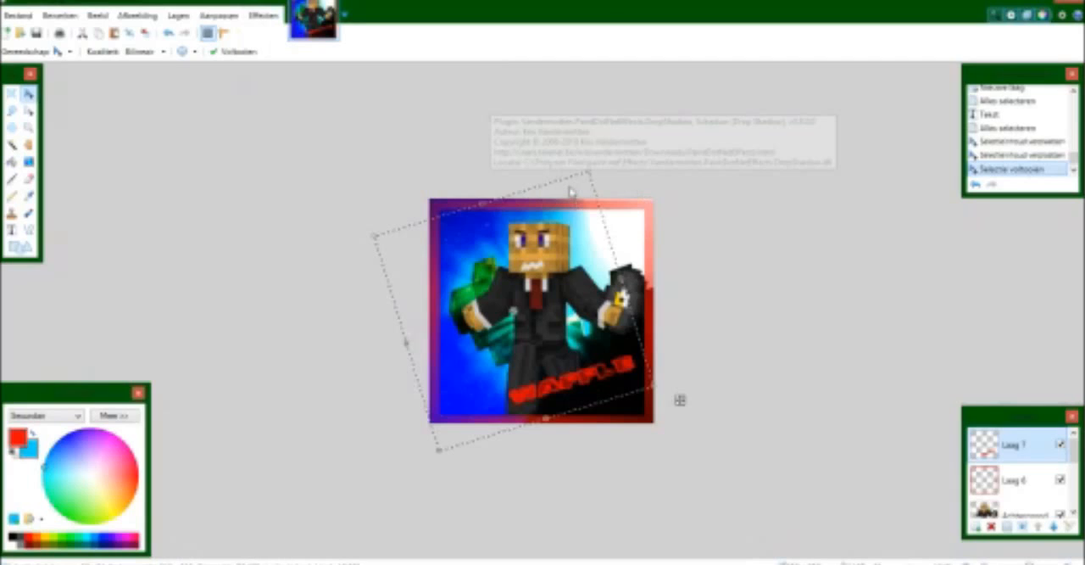
left_click_drag(532, 132, 266, 115)
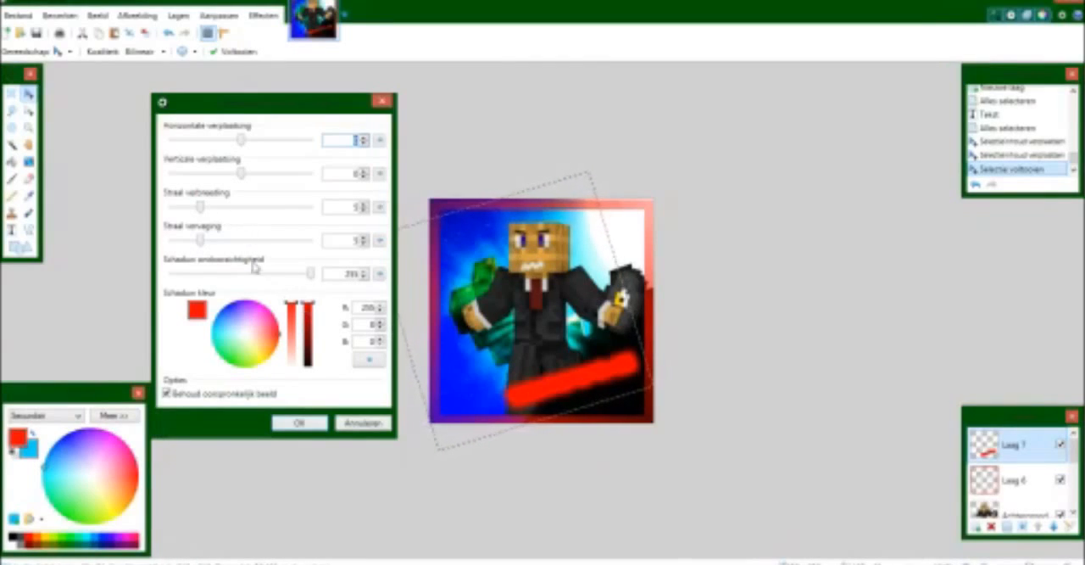
left_click_drag(271, 336, 218, 311)
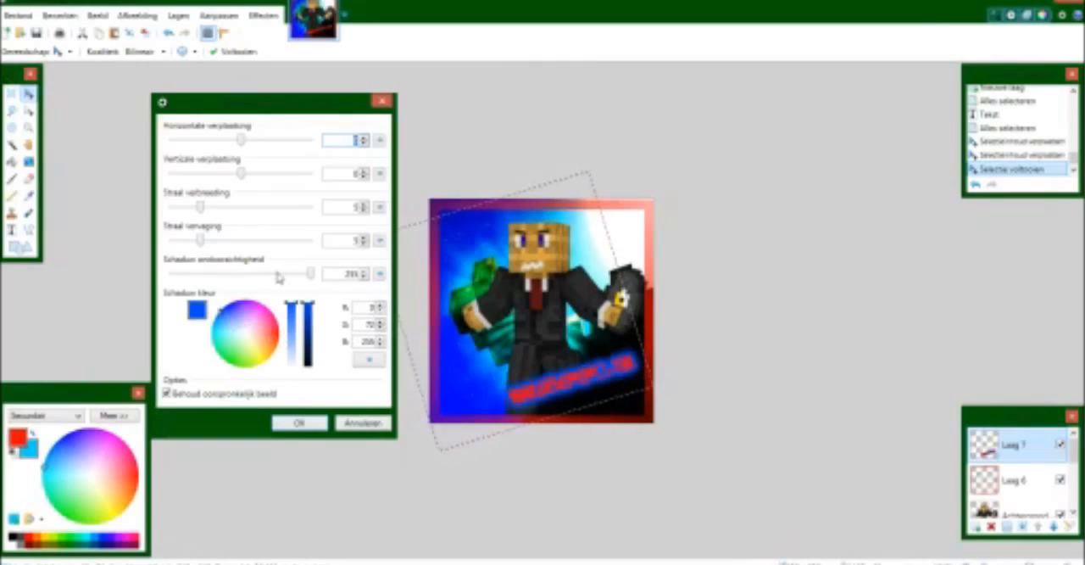
left_click_drag(312, 318, 307, 356)
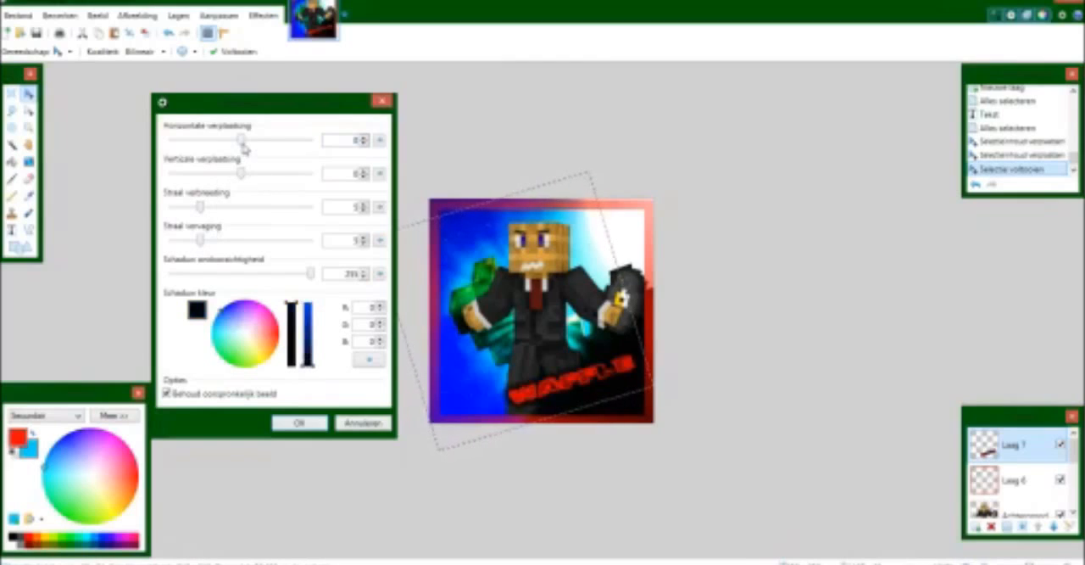
left_click_drag(245, 141, 276, 140)
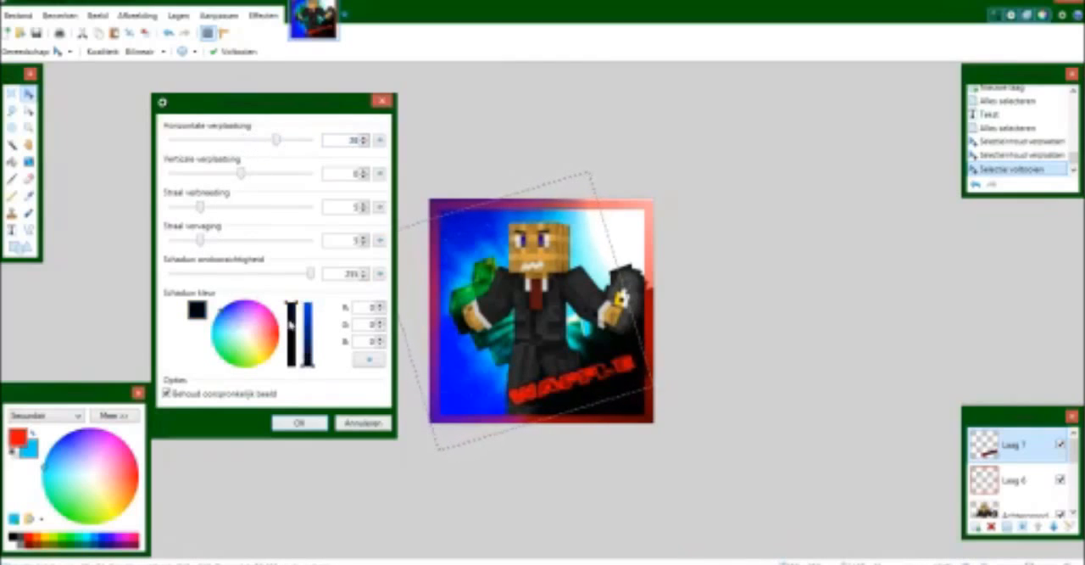
left_click_drag(239, 342, 212, 341)
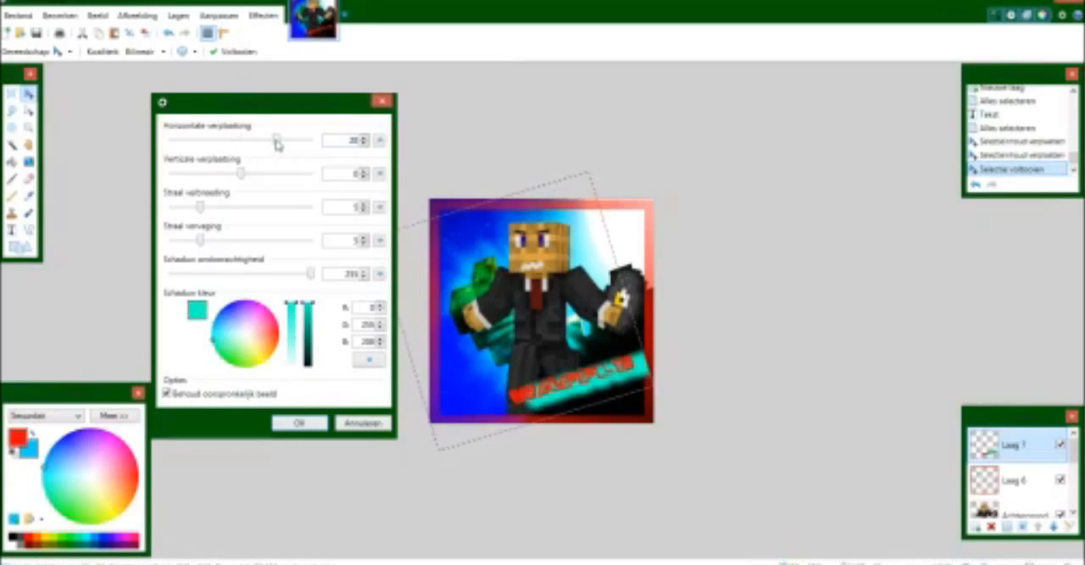
Set the shadow's horizontal displacement to 0.
left_click_drag(278, 145, 239, 175)
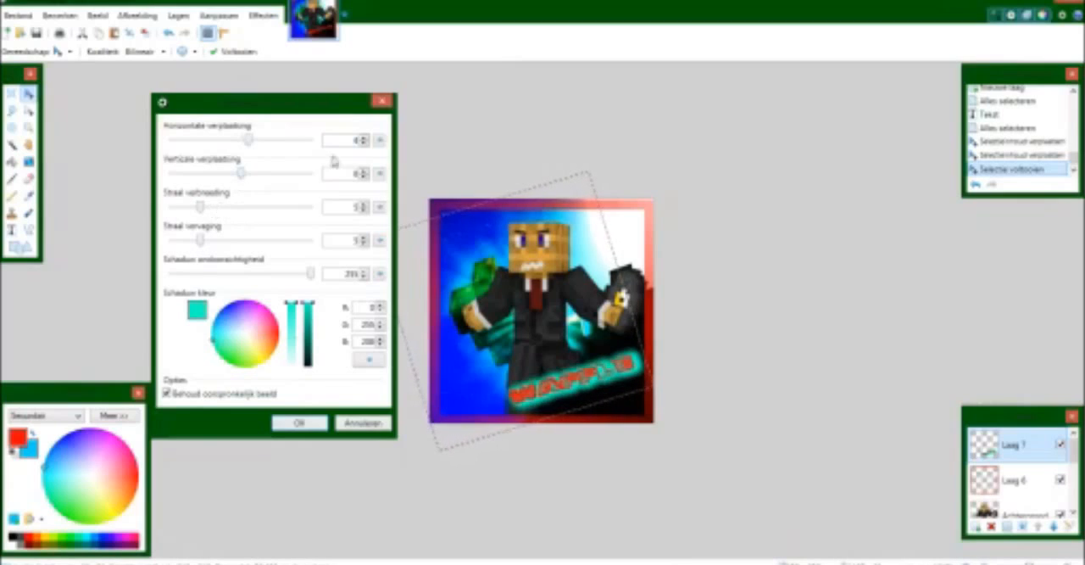
left_click(363, 146)
left_click(363, 145)
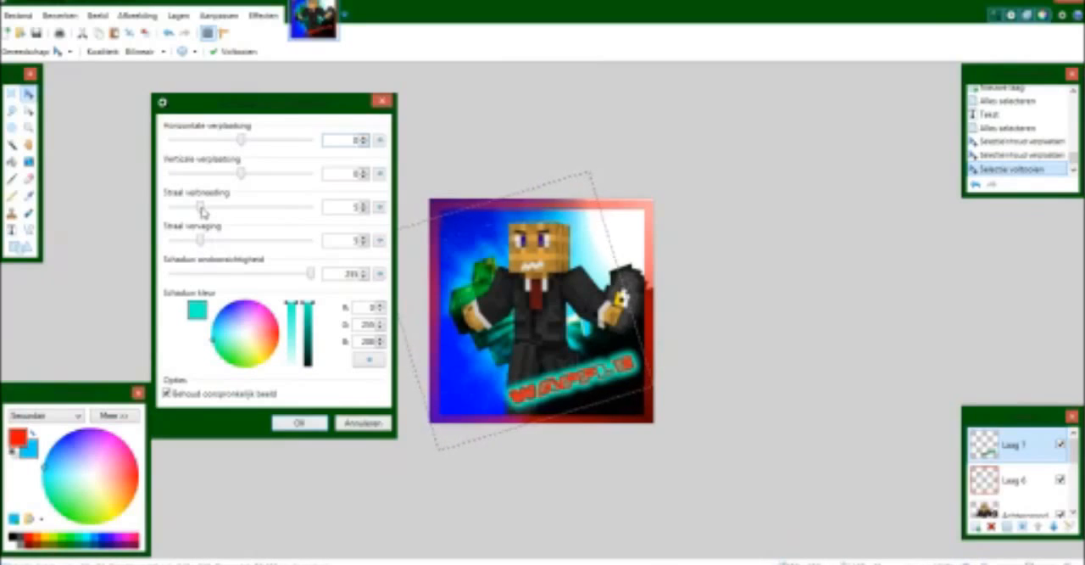
Try a widening radius of 24 with different blur radii on the shadow, then return the widening radius to 5.
left_click_drag(202, 212, 312, 207)
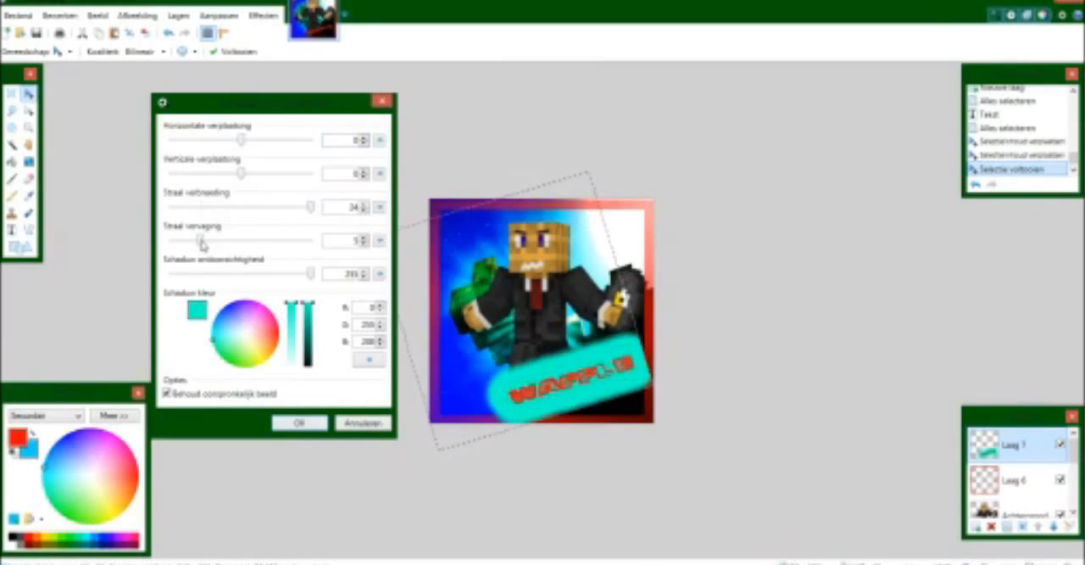
left_click_drag(197, 243, 119, 245)
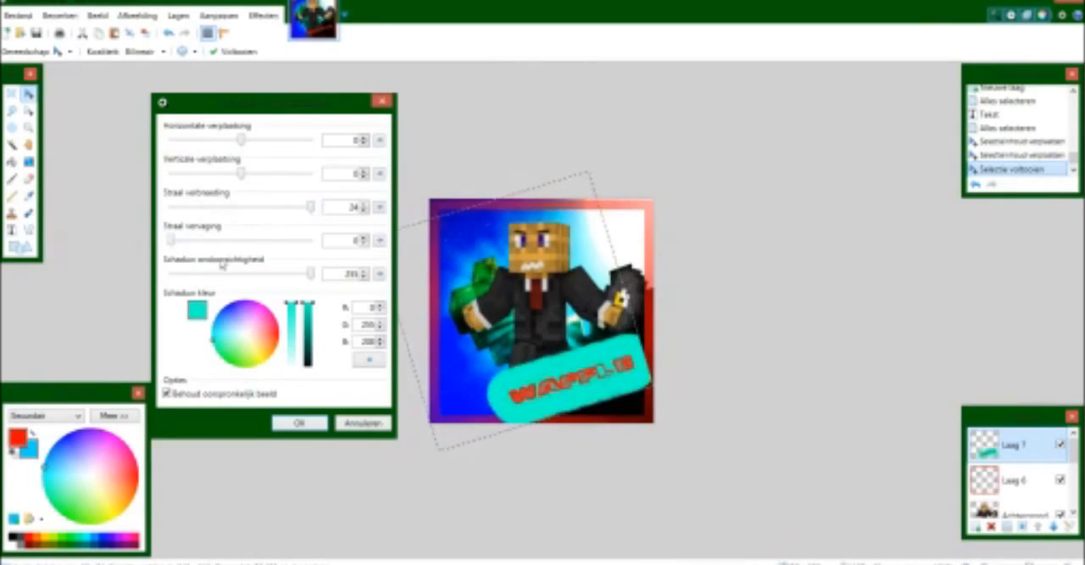
left_click_drag(172, 243, 405, 246)
left_click_drag(310, 243, 193, 246)
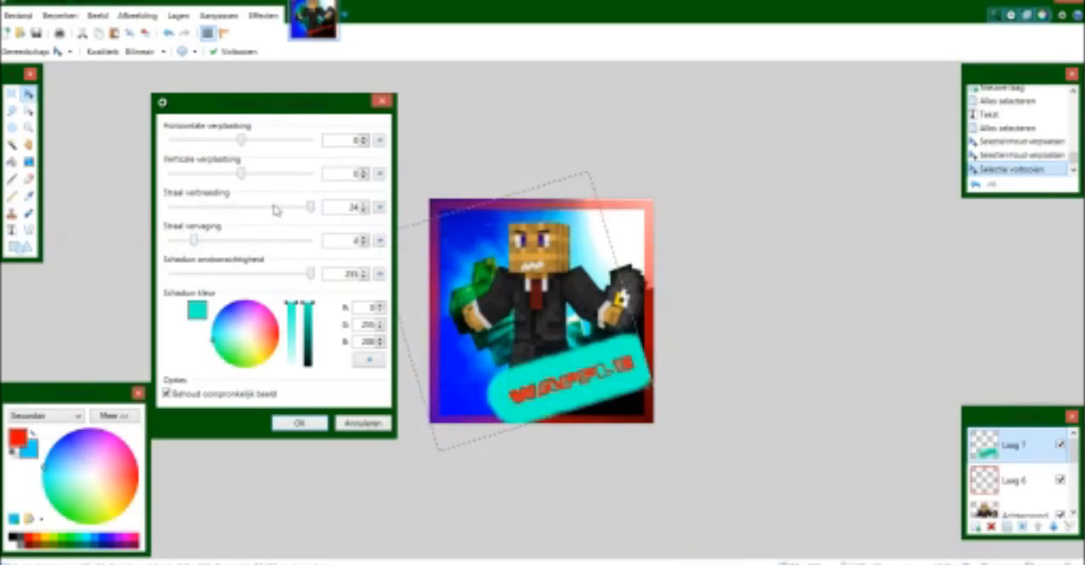
left_click_drag(310, 207, 200, 209)
left_click(315, 110)
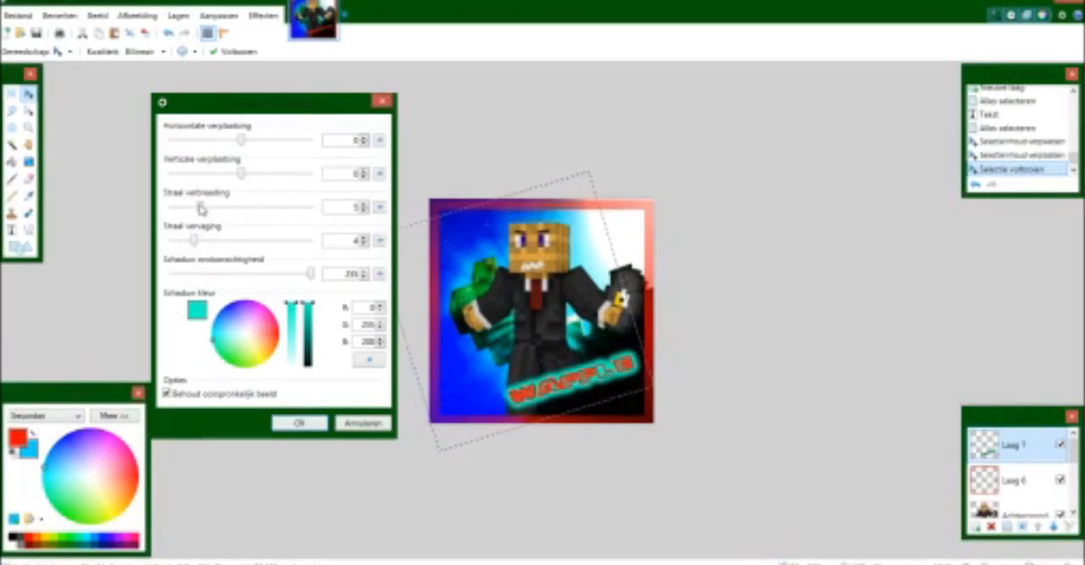
Set the shadow's blur radius to 0 and its widening radius to 5 for a hard turquoise outline.
left_click_drag(201, 210, 150, 210)
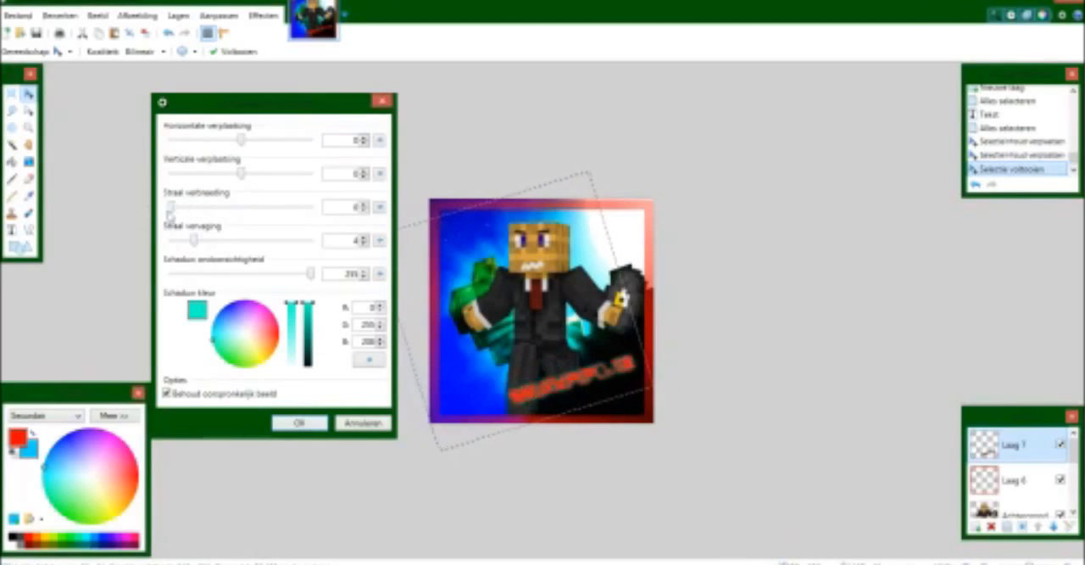
left_click_drag(196, 244, 195, 210)
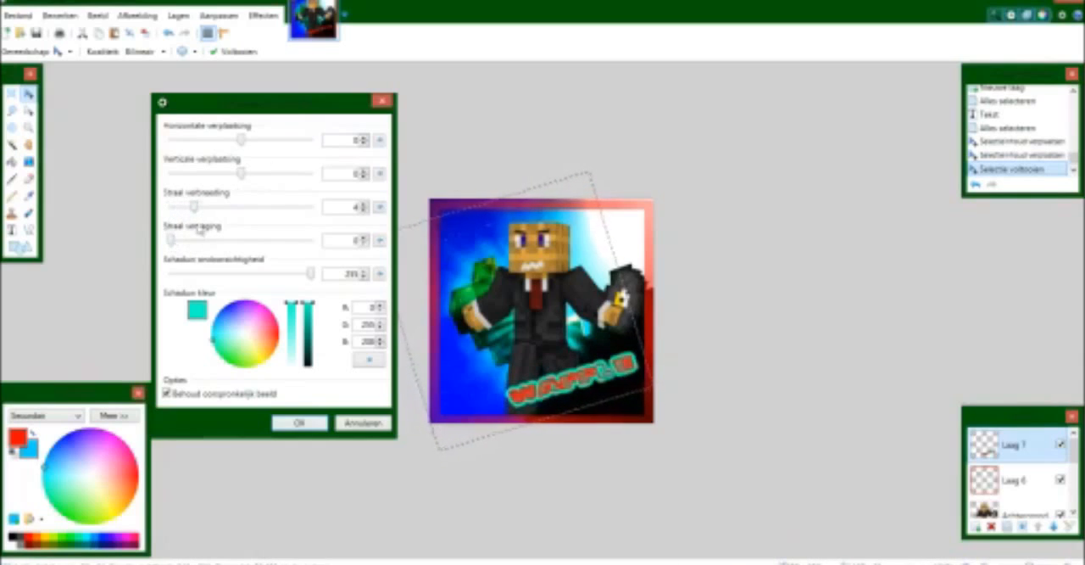
mouse_move(202, 212)
left_mouse_down()
mouse_move(212, 212)
mouse_move(200, 211)
left_mouse_up()
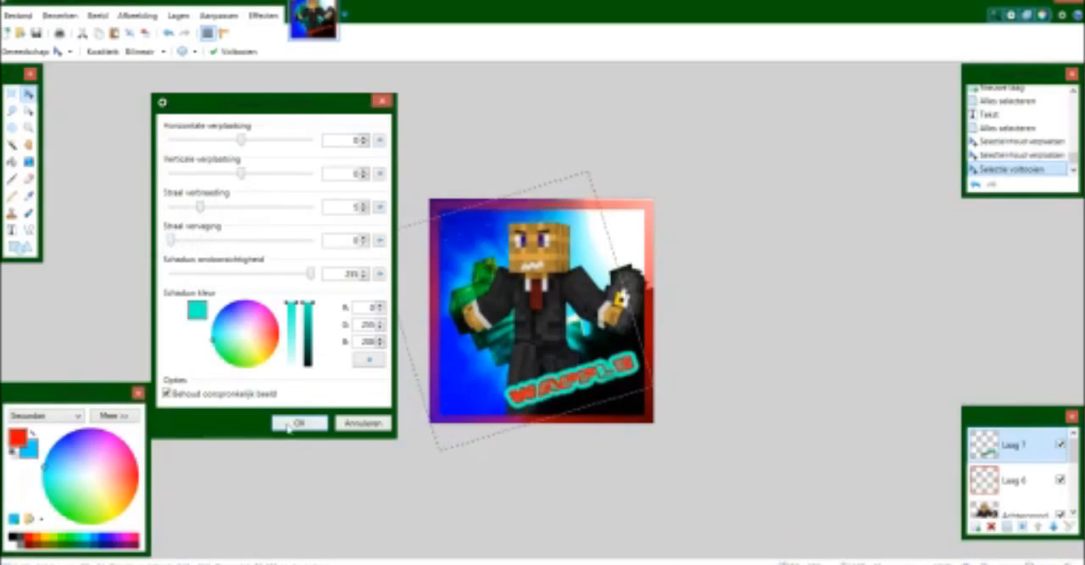
Raise the turquoise shadow's blur radius to its maximum, lower its widening radius to 2 and apply the effect.
left_click_drag(315, 117, 256, 99)
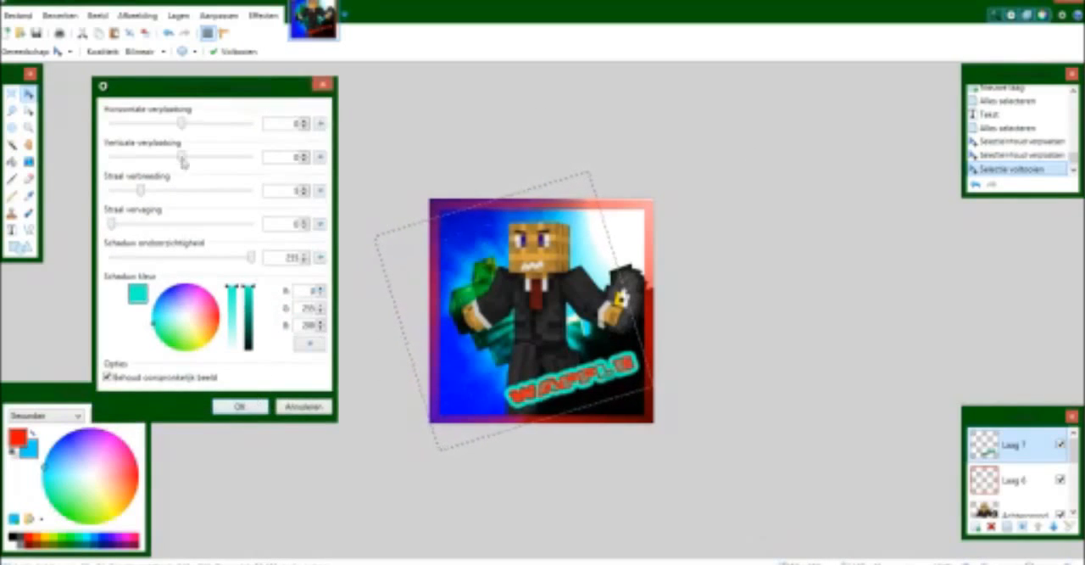
left_click_drag(208, 89, 228, 63)
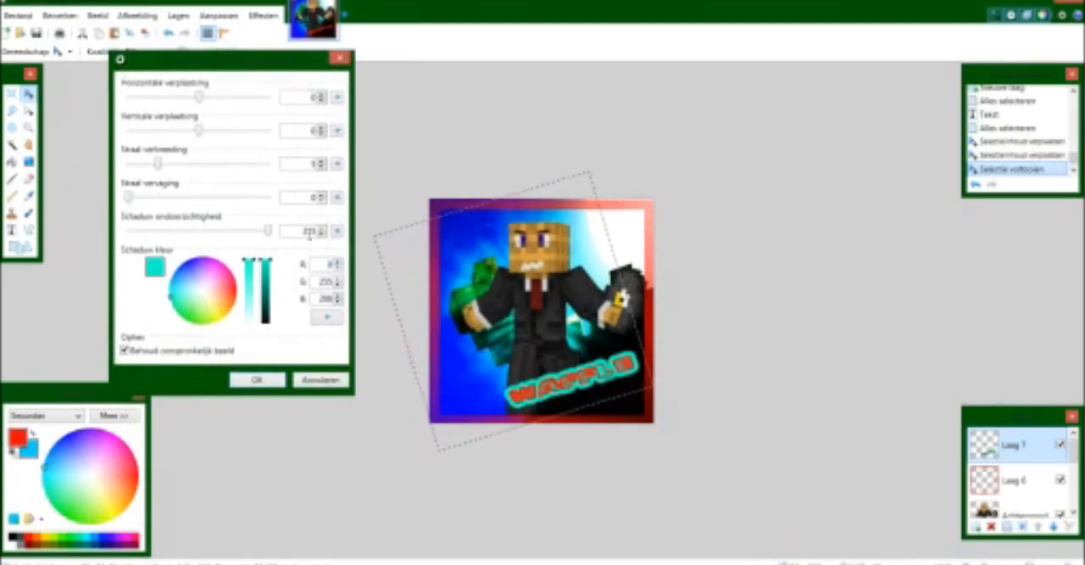
left_click_drag(129, 202, 270, 200)
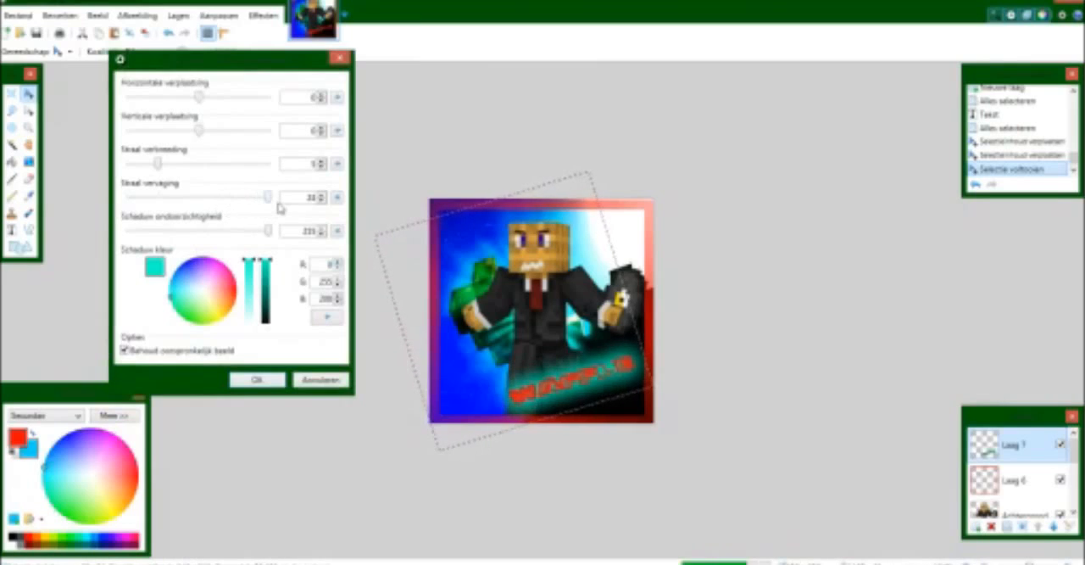
left_click_drag(158, 170, 140, 166)
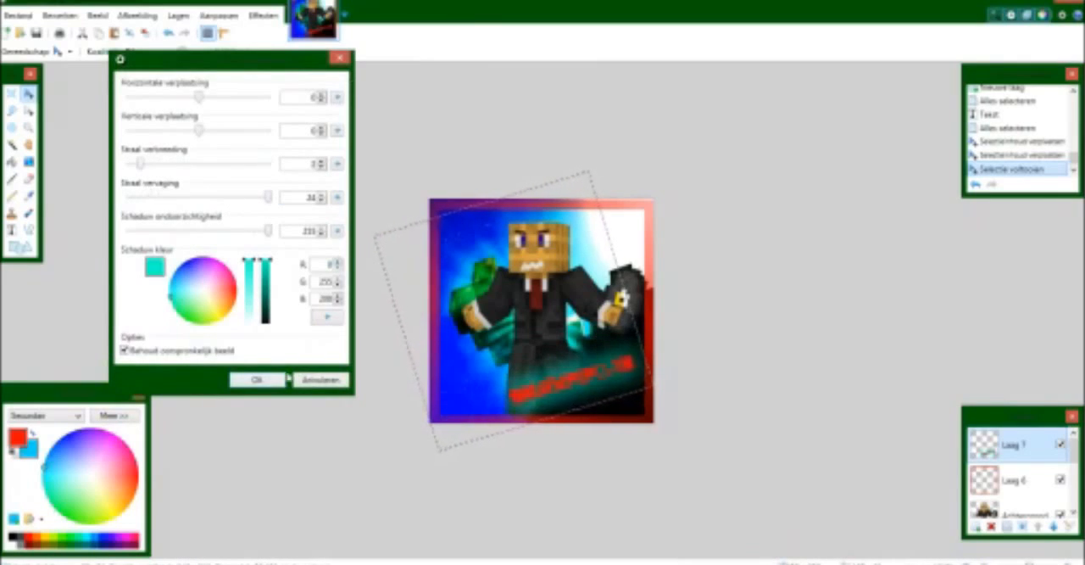
left_click(258, 382)
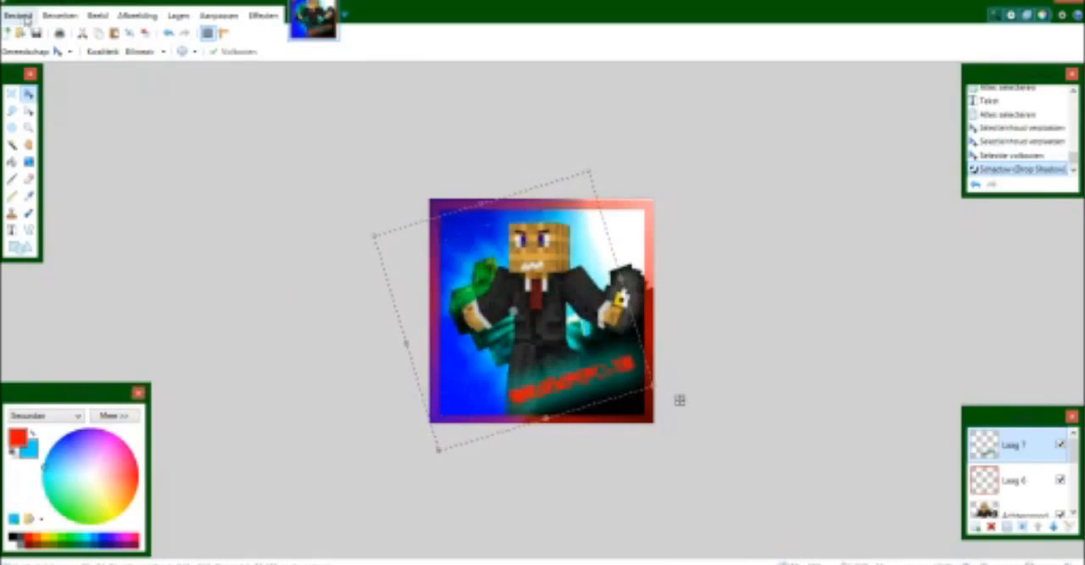
Start saving the finished picture as a JPEG file named poop in the test folder.
left_click(25, 16)
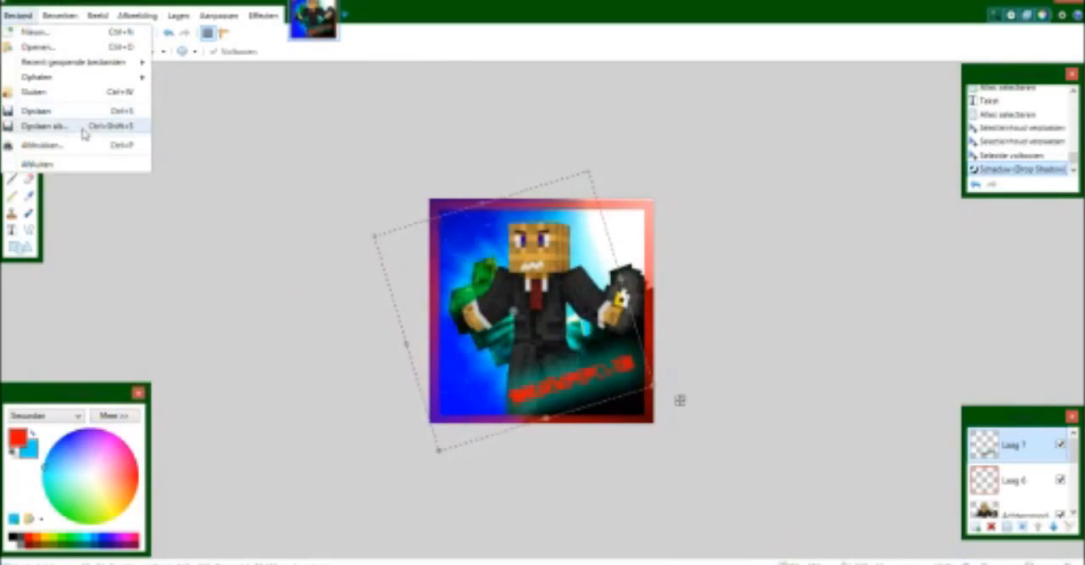
left_click(81, 127)
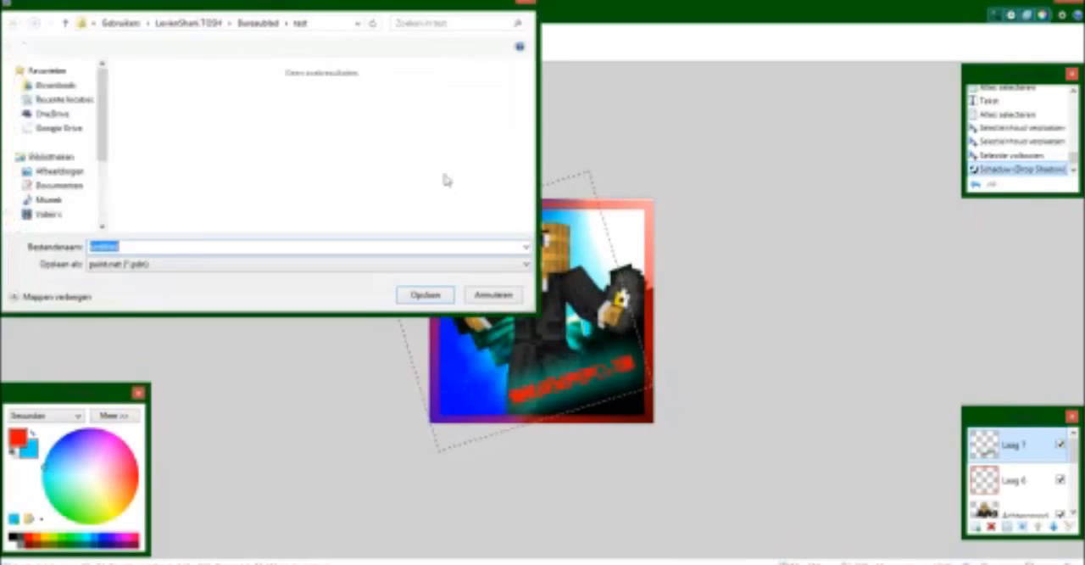
left_click(201, 266)
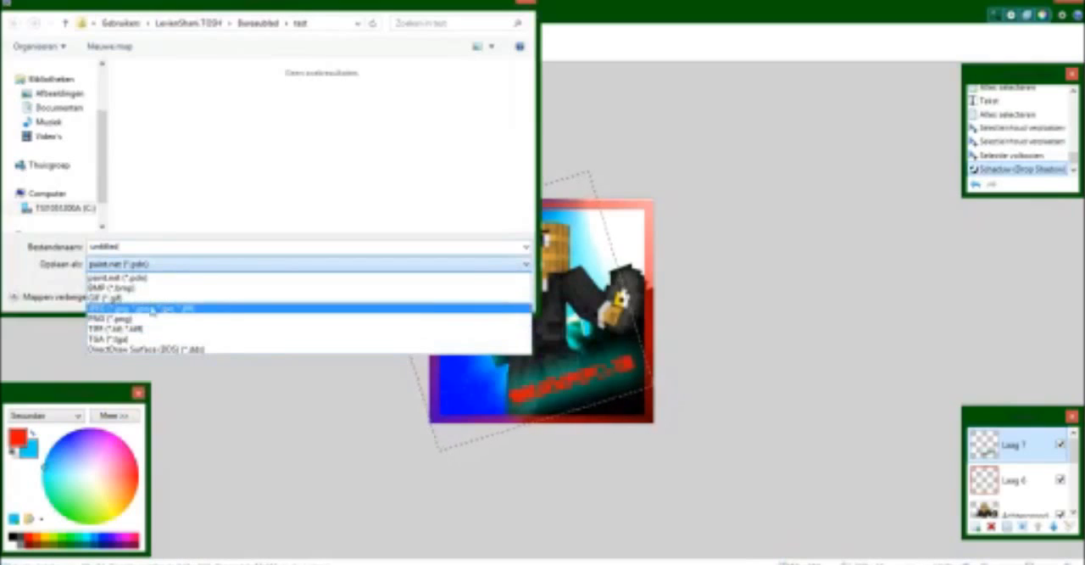
left_click(153, 309)
double_click(136, 248)
left_click(227, 271)
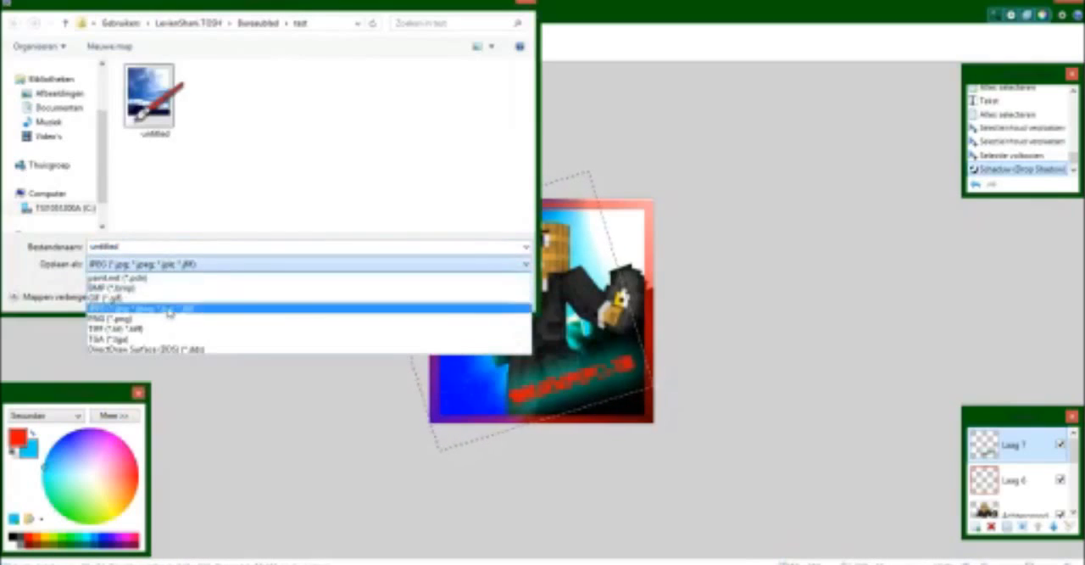
left_click(140, 250)
double_click(142, 248)
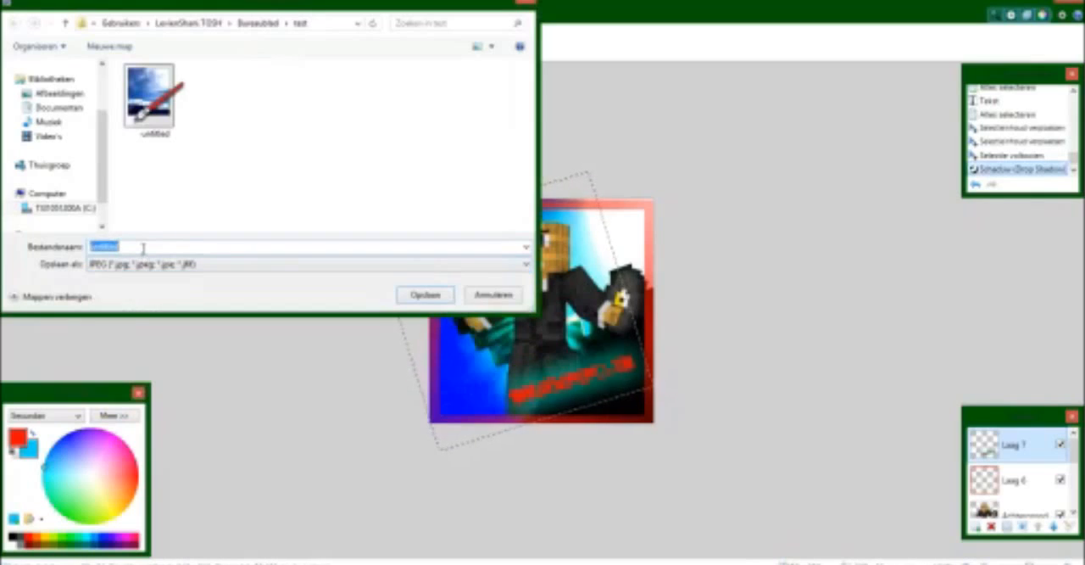
type("ywep")
Complete the JPEG save at quality 100, merging all layers into one.
left_click(426, 294)
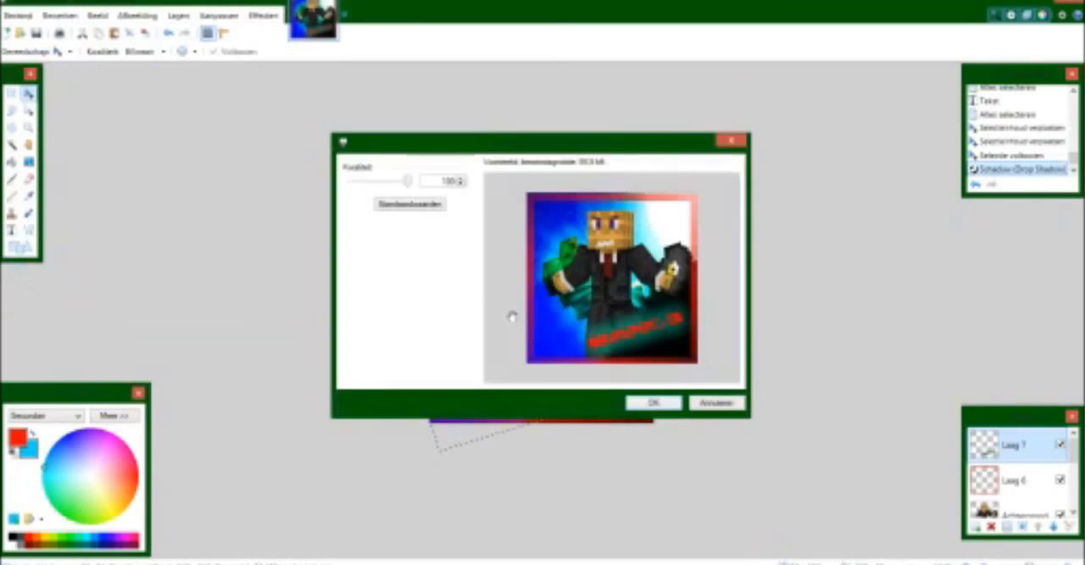
left_click(670, 399)
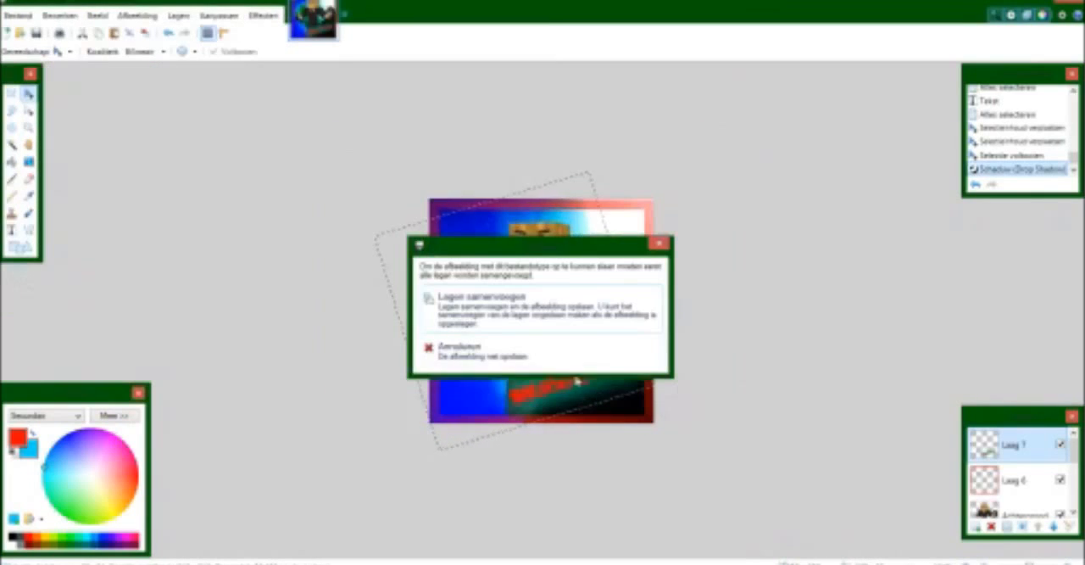
left_click(509, 307)
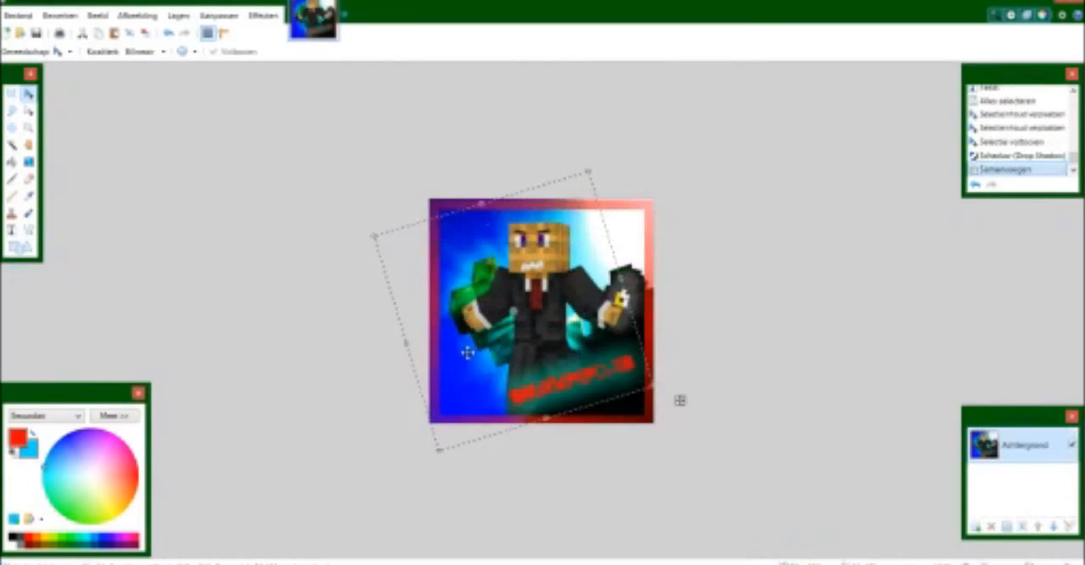
Undo the layer flattening and try merging the layers downward one at a time.
key("ctrl+z")
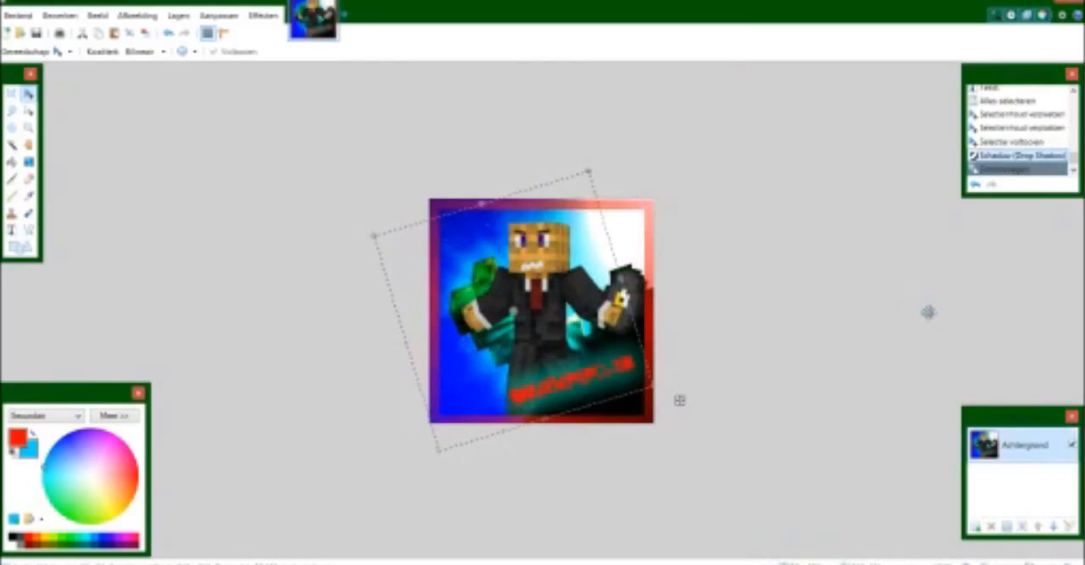
left_click_drag(1074, 502, 1074, 452)
left_click(1021, 458)
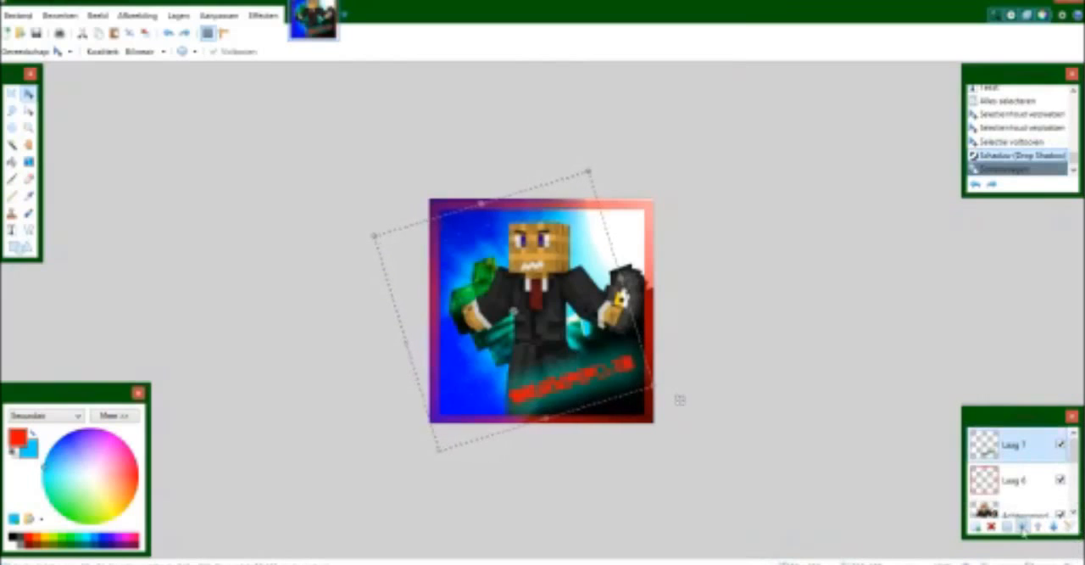
left_click(1022, 526)
left_click(1022, 526)
left_click(1021, 526)
left_click(1022, 527)
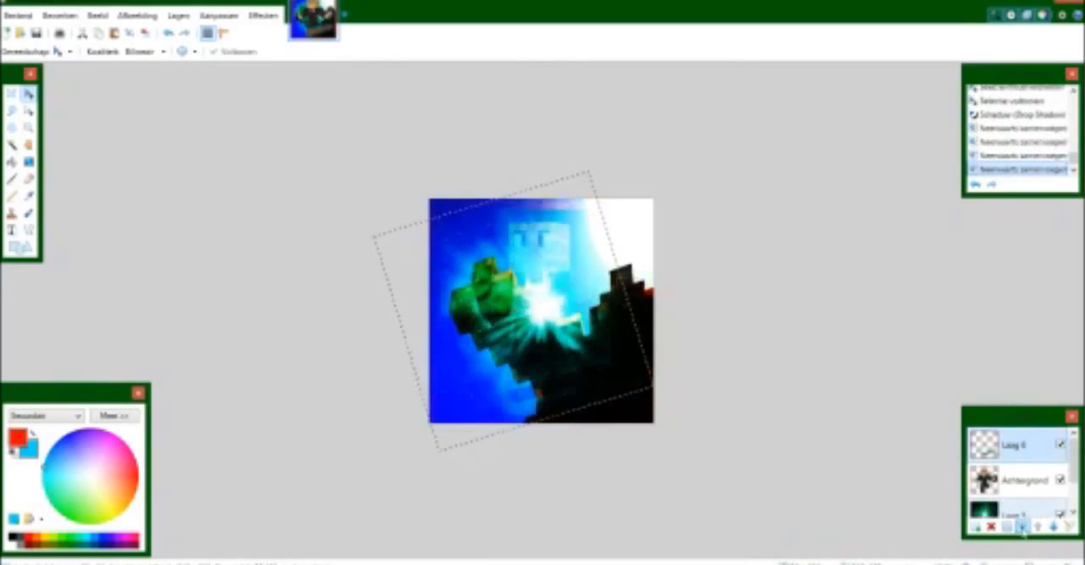
left_click(1021, 527)
left_click(1021, 527)
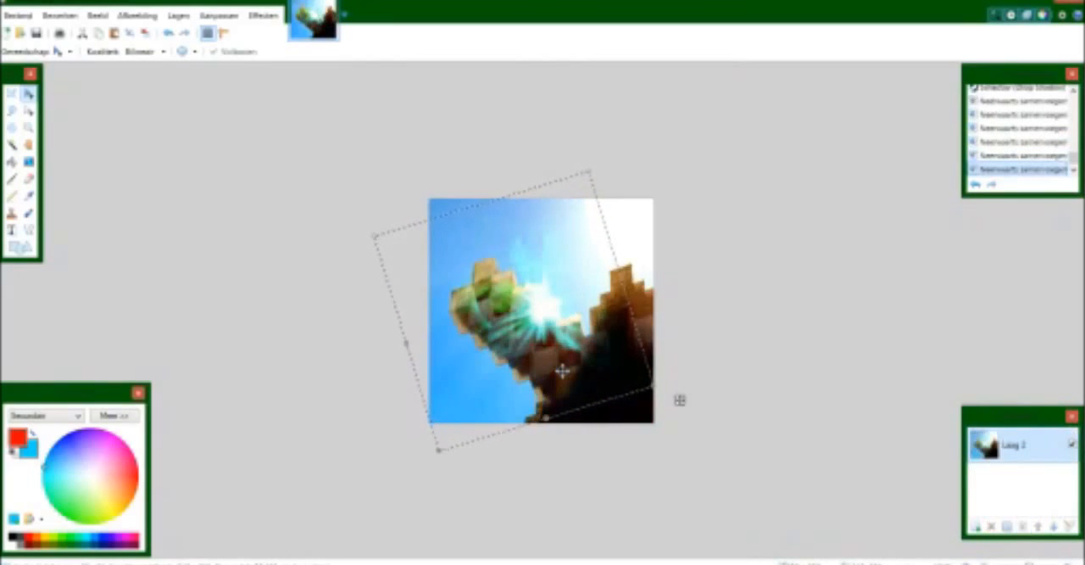
Undo the downward layer merges, the drop shadow and the waffle text's move and tilt.
mouse_move(1067, 526)
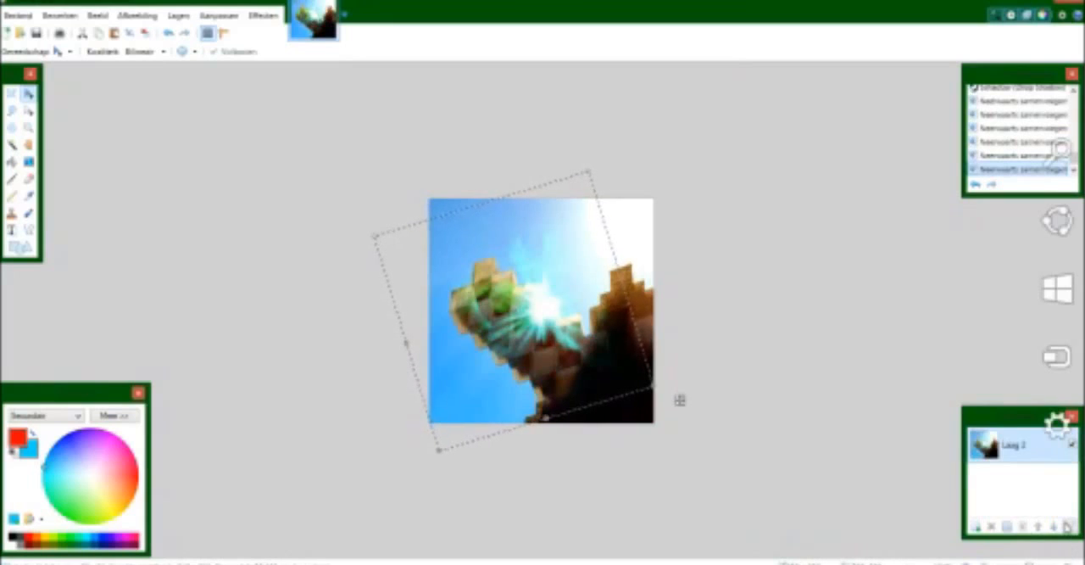
key("ctrl+z")
key("ctrl+z")
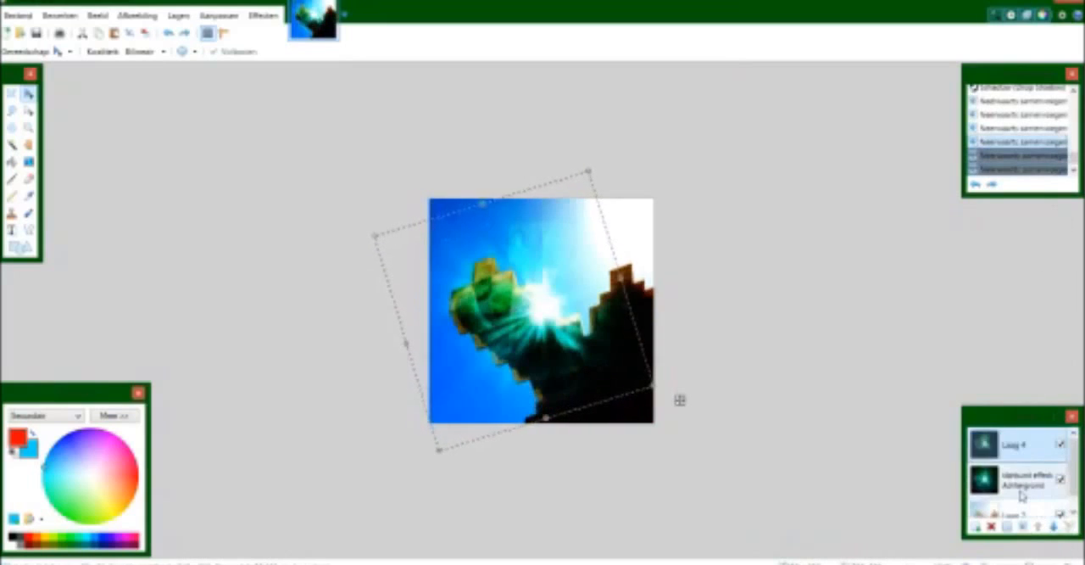
key("ctrl+z")
key("ctrl+z")
key("ctrl+z")
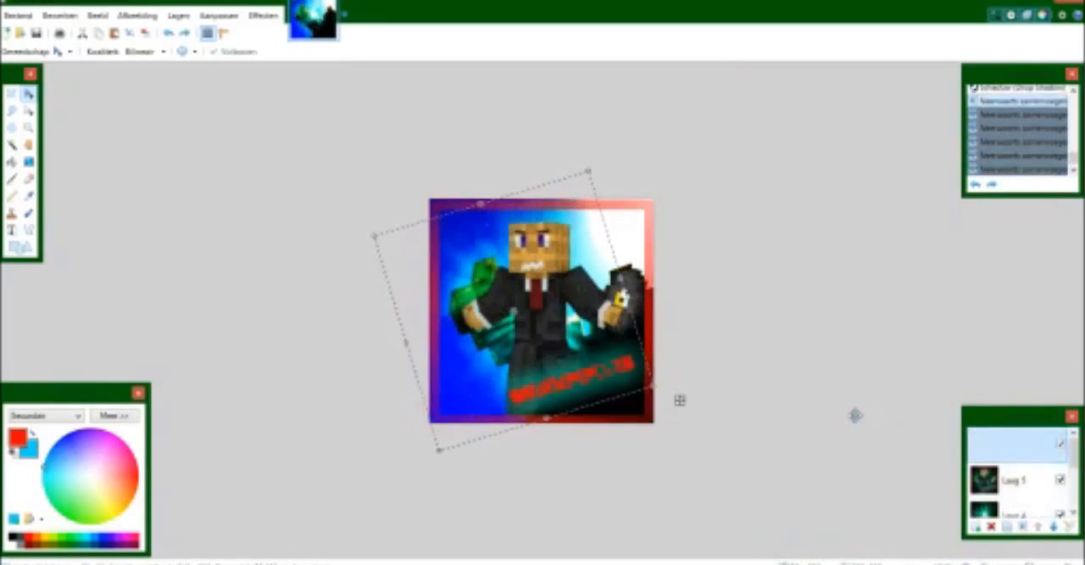
key("ctrl+z")
key("ctrl+z")
key("ctrl+z")
key("ctrl+z")
key("ctrl+z")
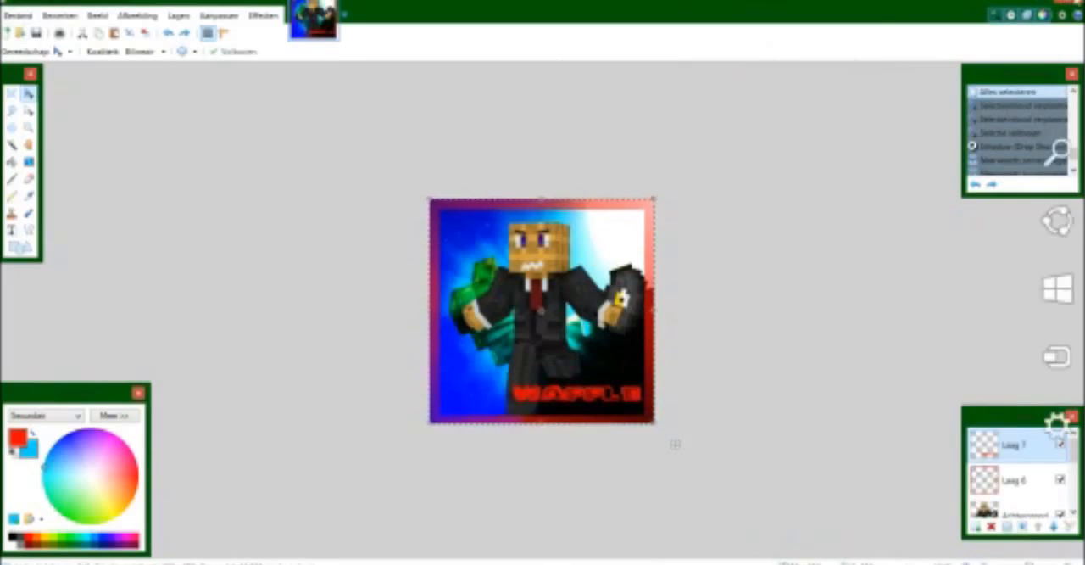
Close the image editor.
left_click(1071, 3)
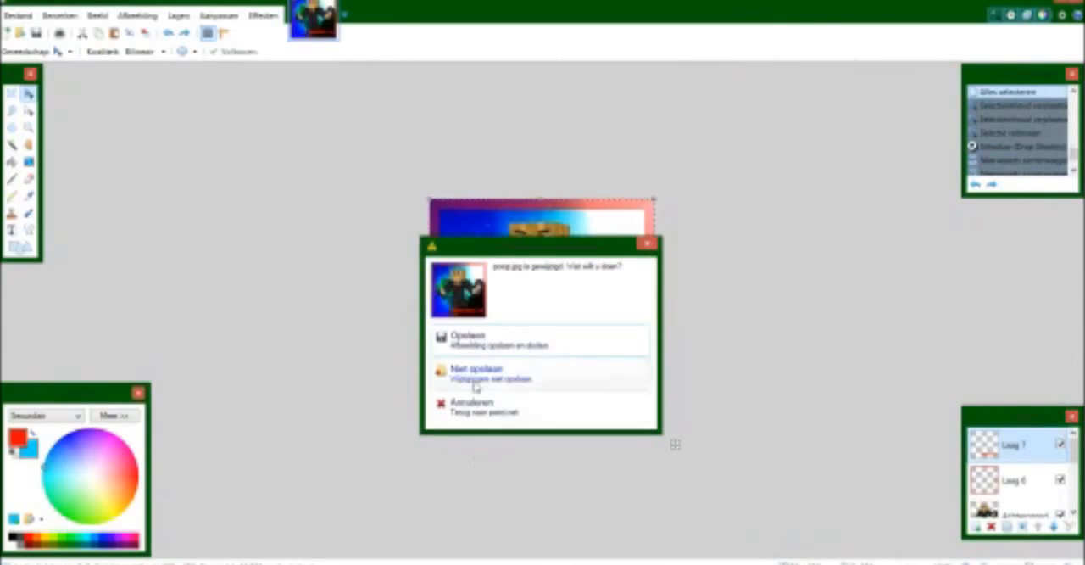